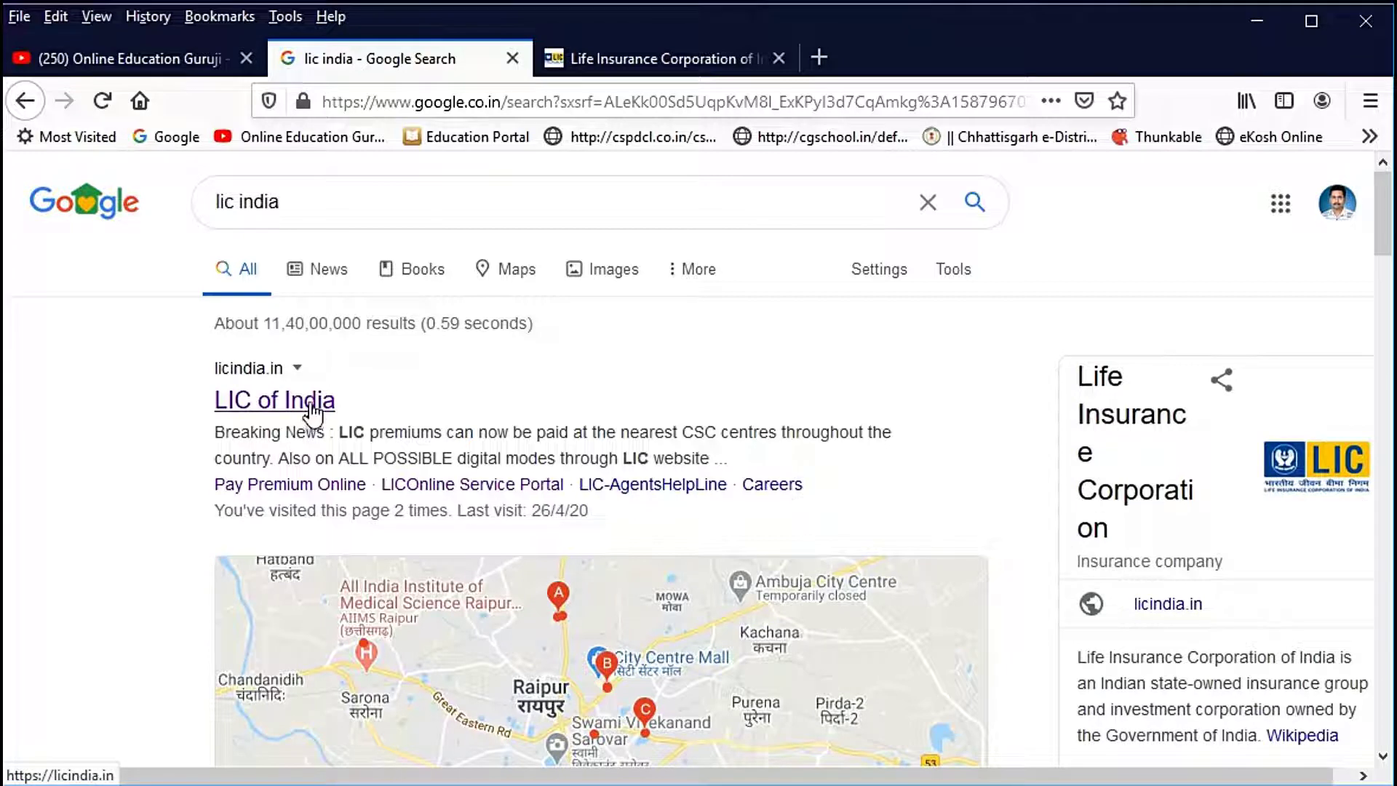
Step: Open the LIC of India official site from the Google results for 'lic india'
click(310, 408)
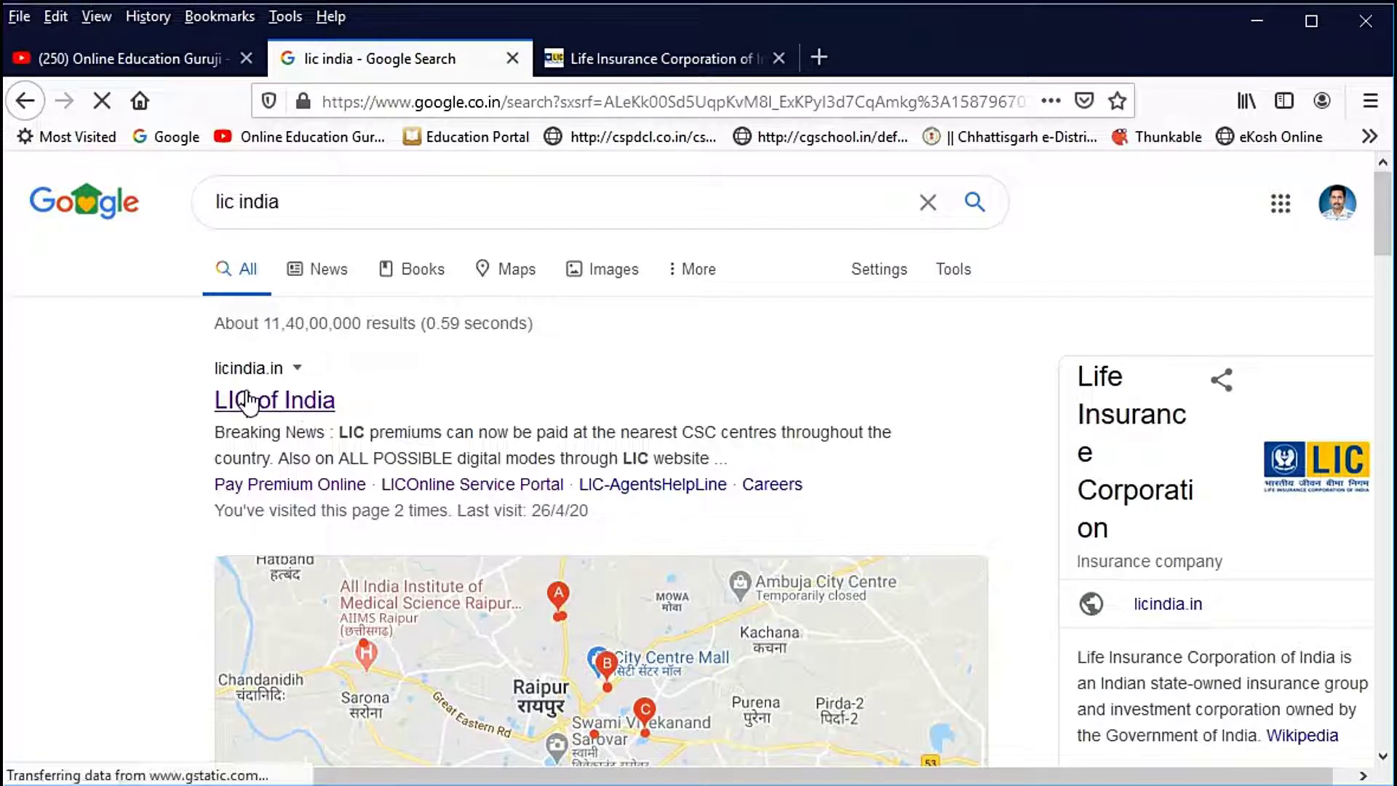
Step: Load the licindia.in home page and bring the Online Services panel into view
click(303, 414)
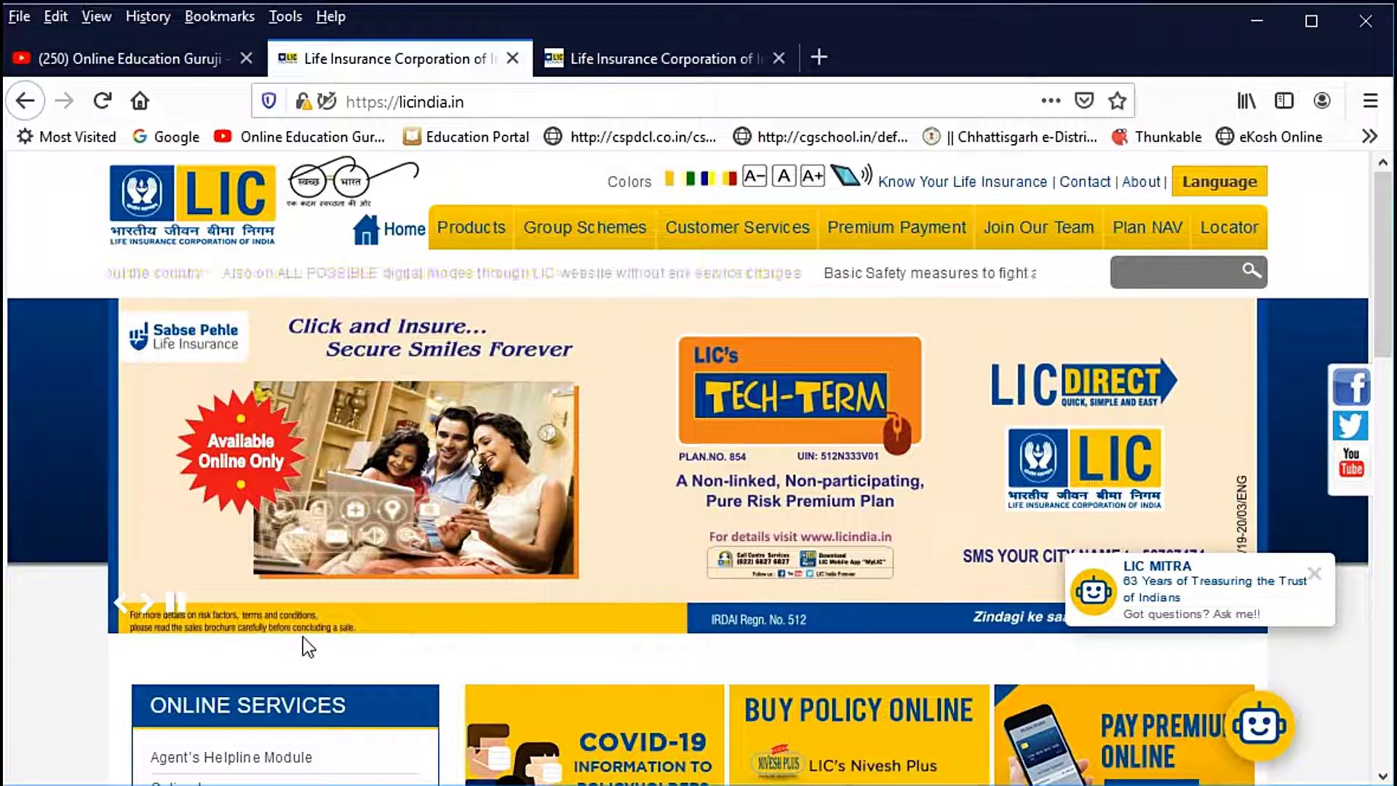
scroll(359, 642, down, 5)
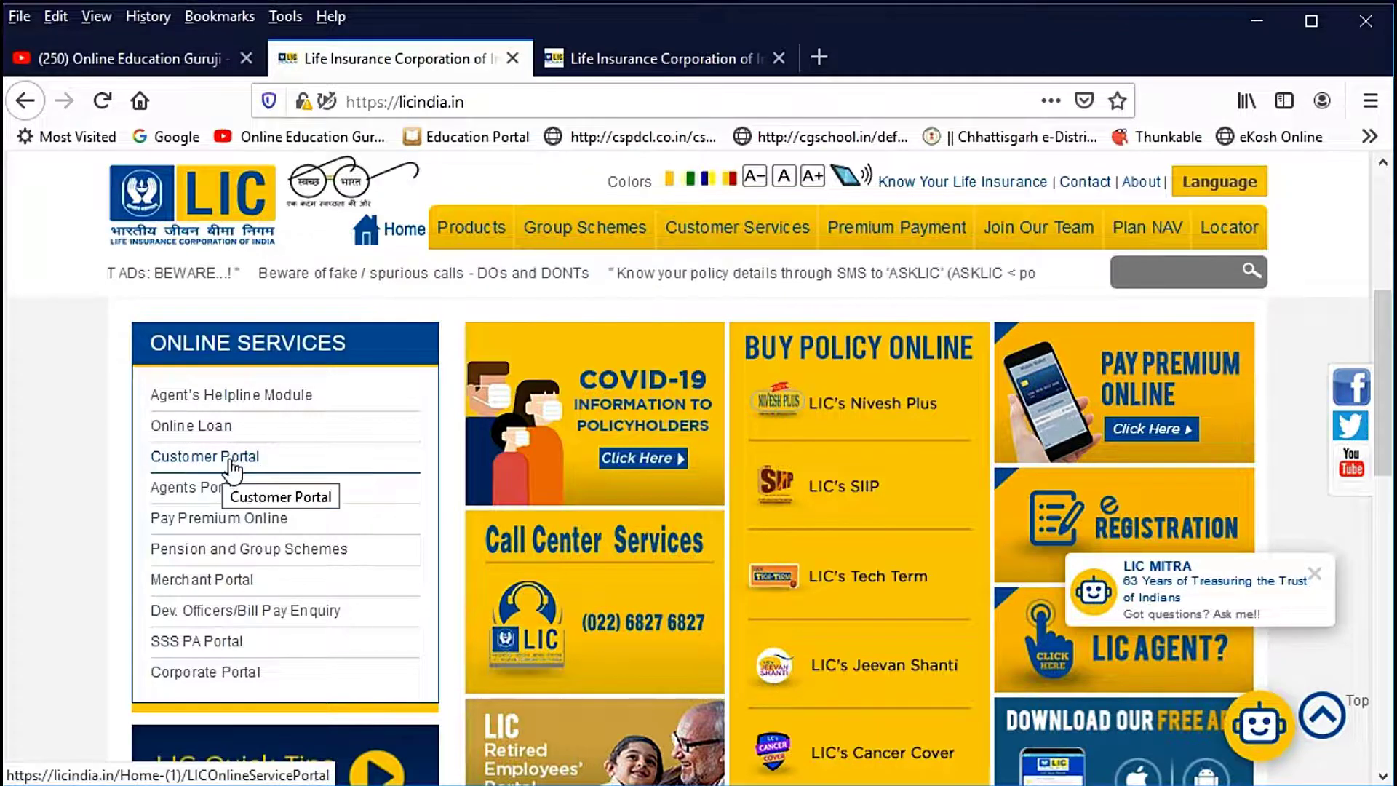
Step: Go to the Customer Portal from Online Services, confirm the external-site prompt, and review Functionalities Offered
click(226, 459)
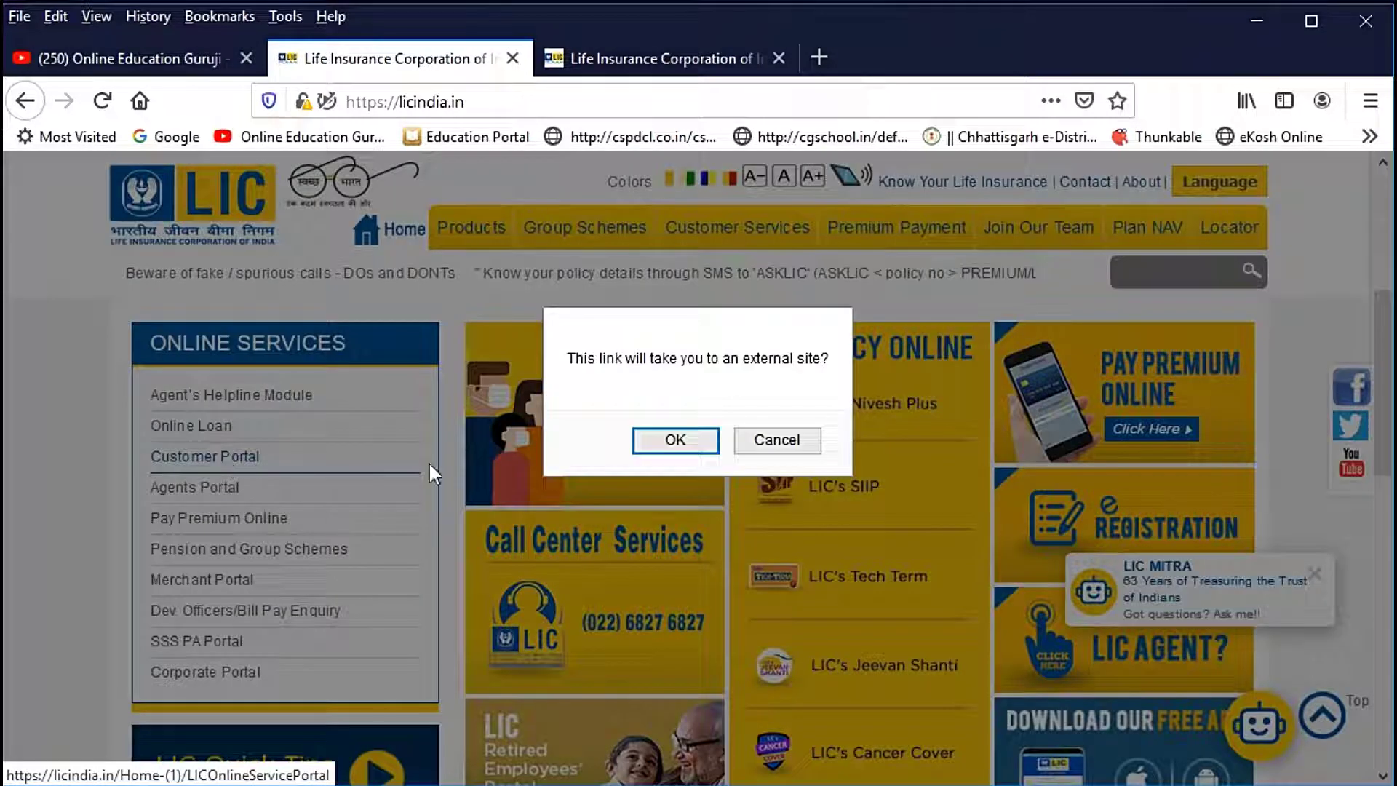
click(675, 441)
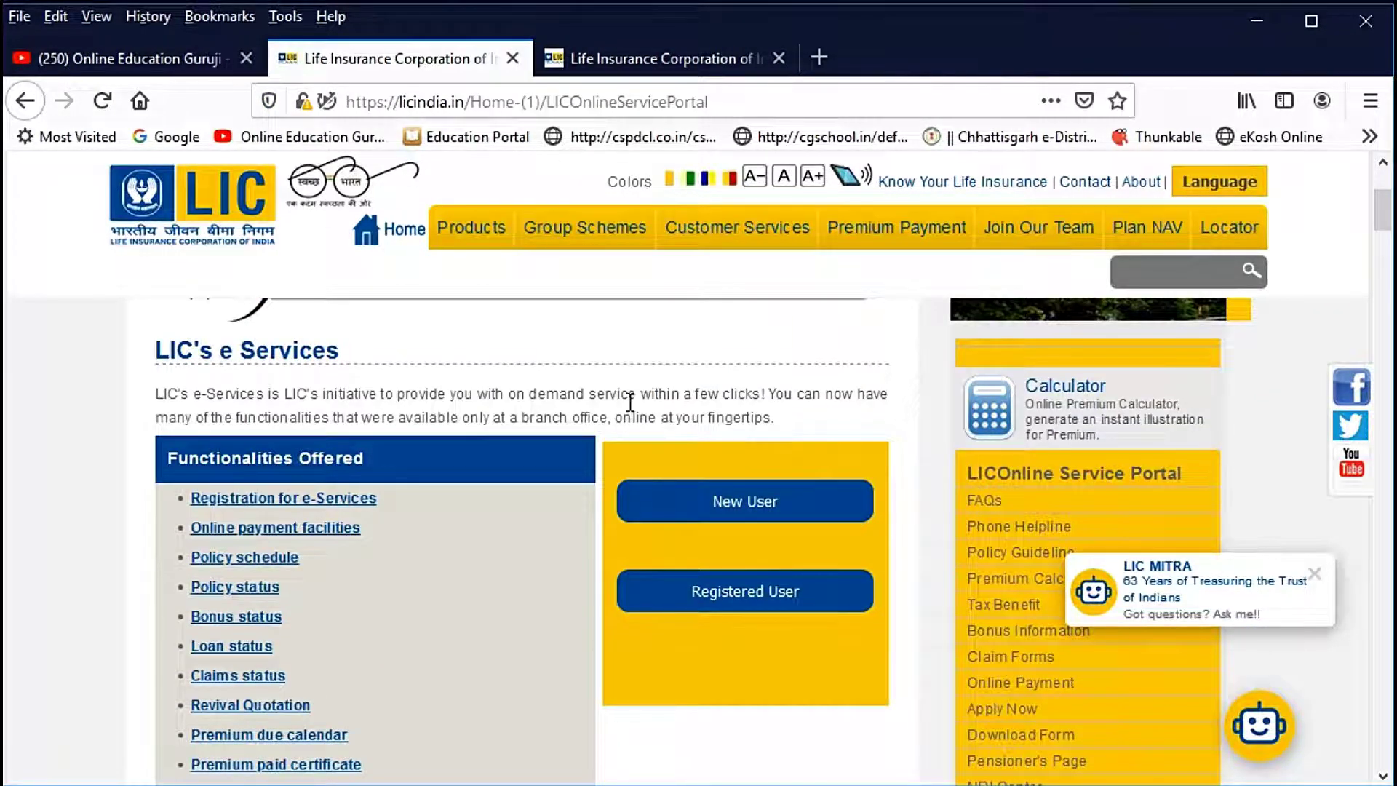
scroll(630, 404, down, 5)
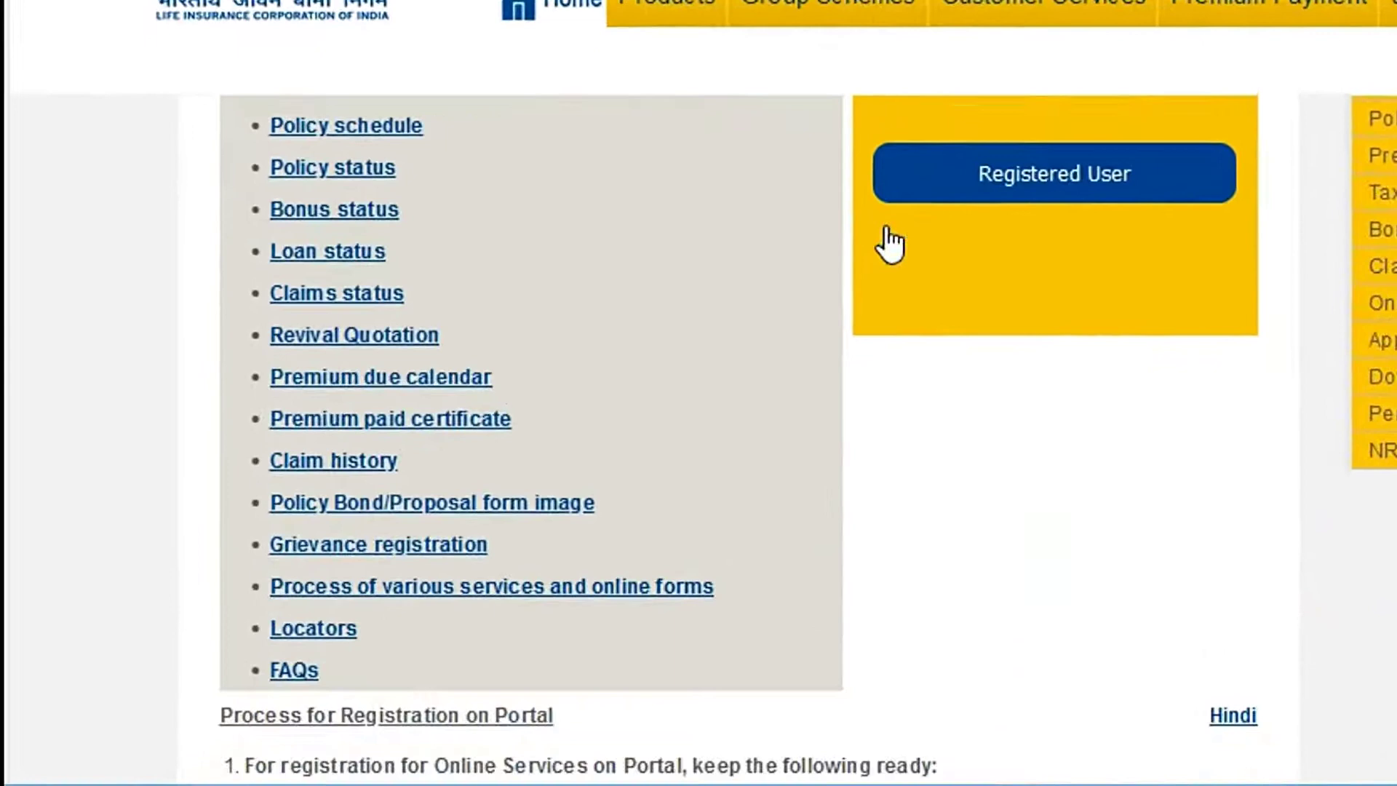
scroll(890, 244, up, 3)
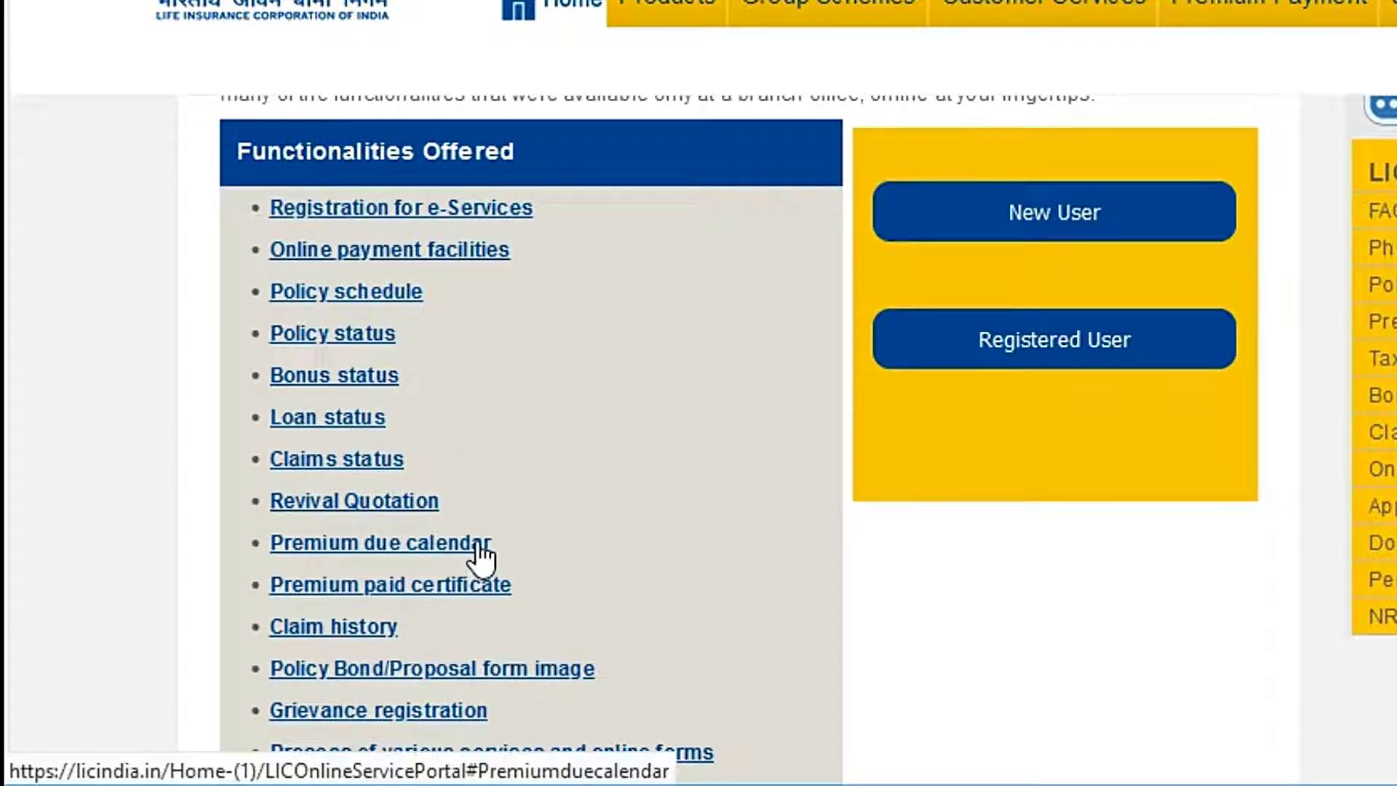
scroll(473, 560, down, 2)
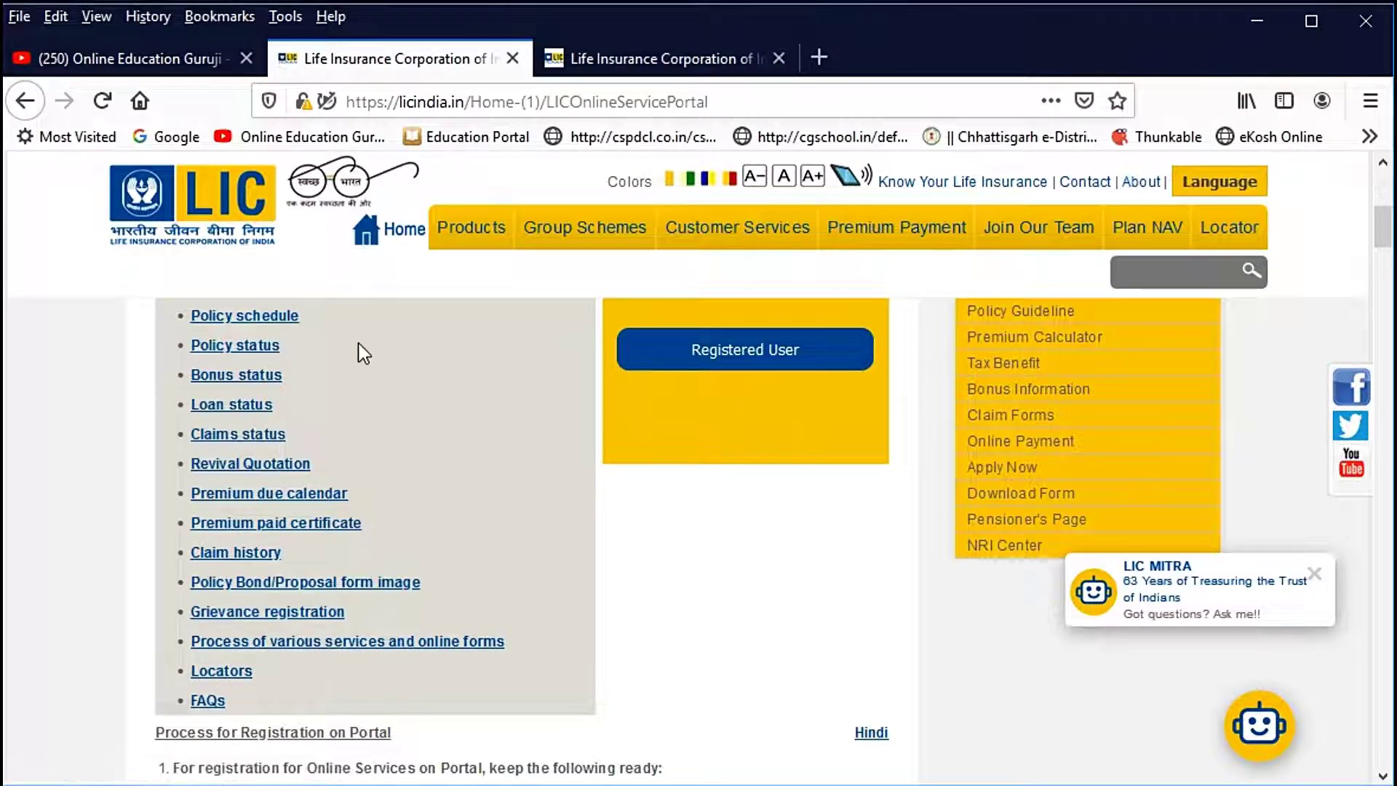
scroll(416, 499, up, 3)
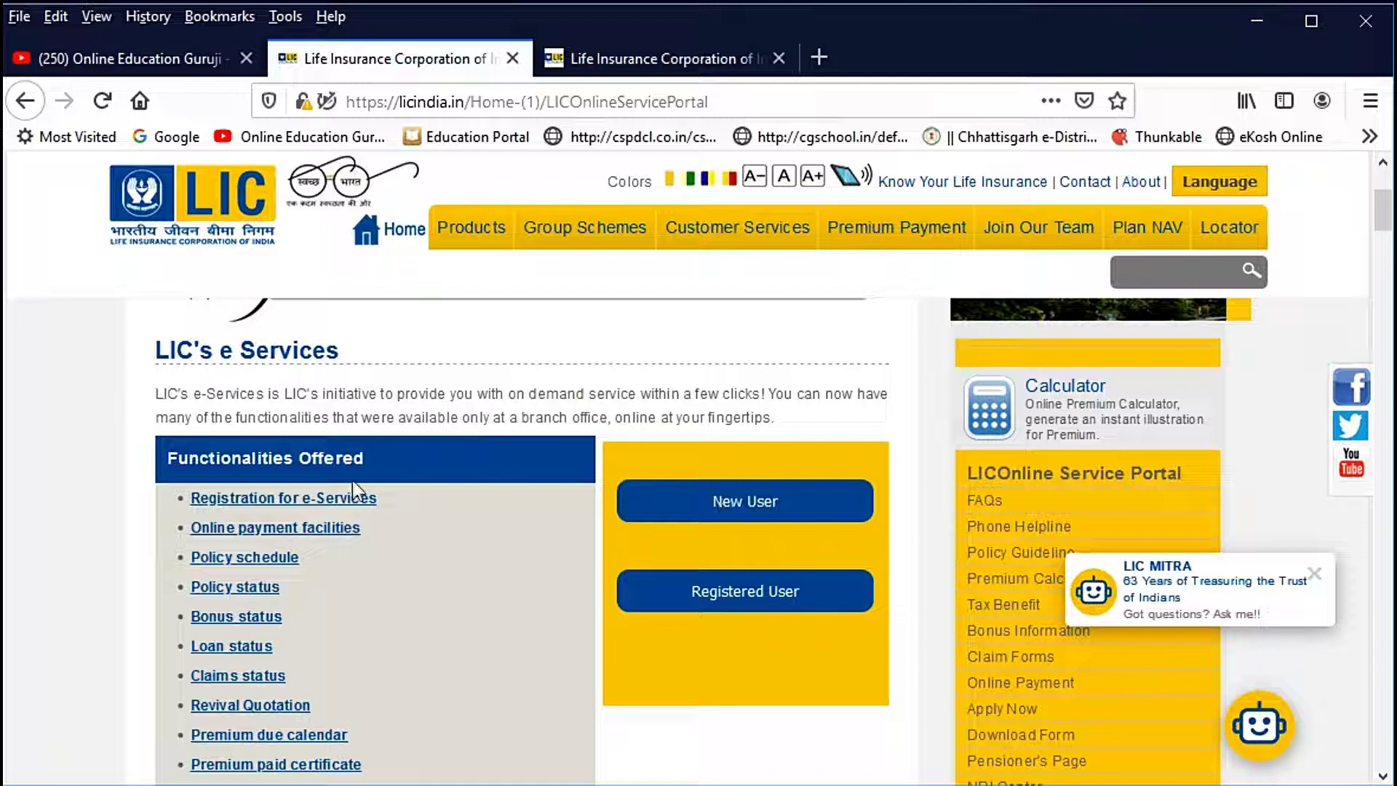
Step: Start a New User registration and enter the policy number on the Create Your LIC Account form
click(751, 507)
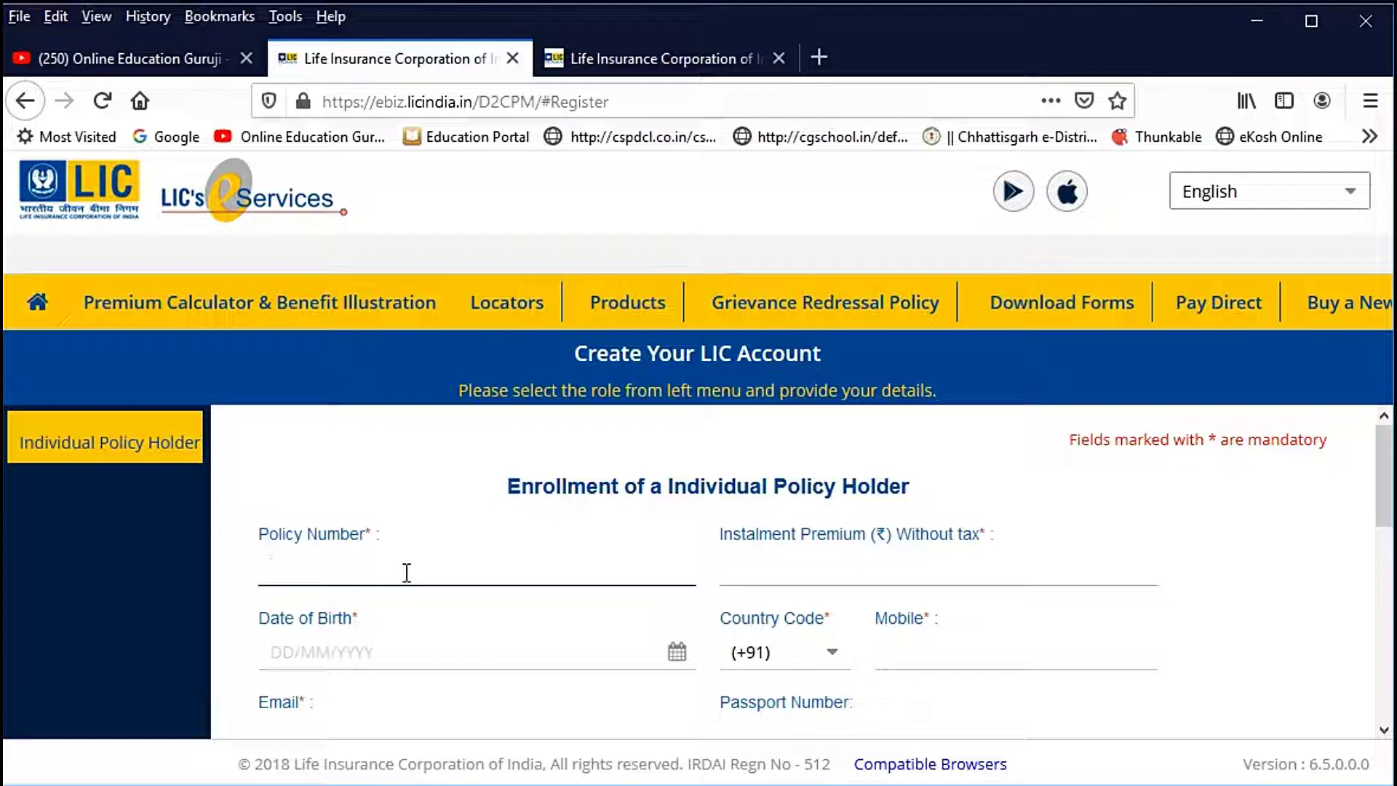
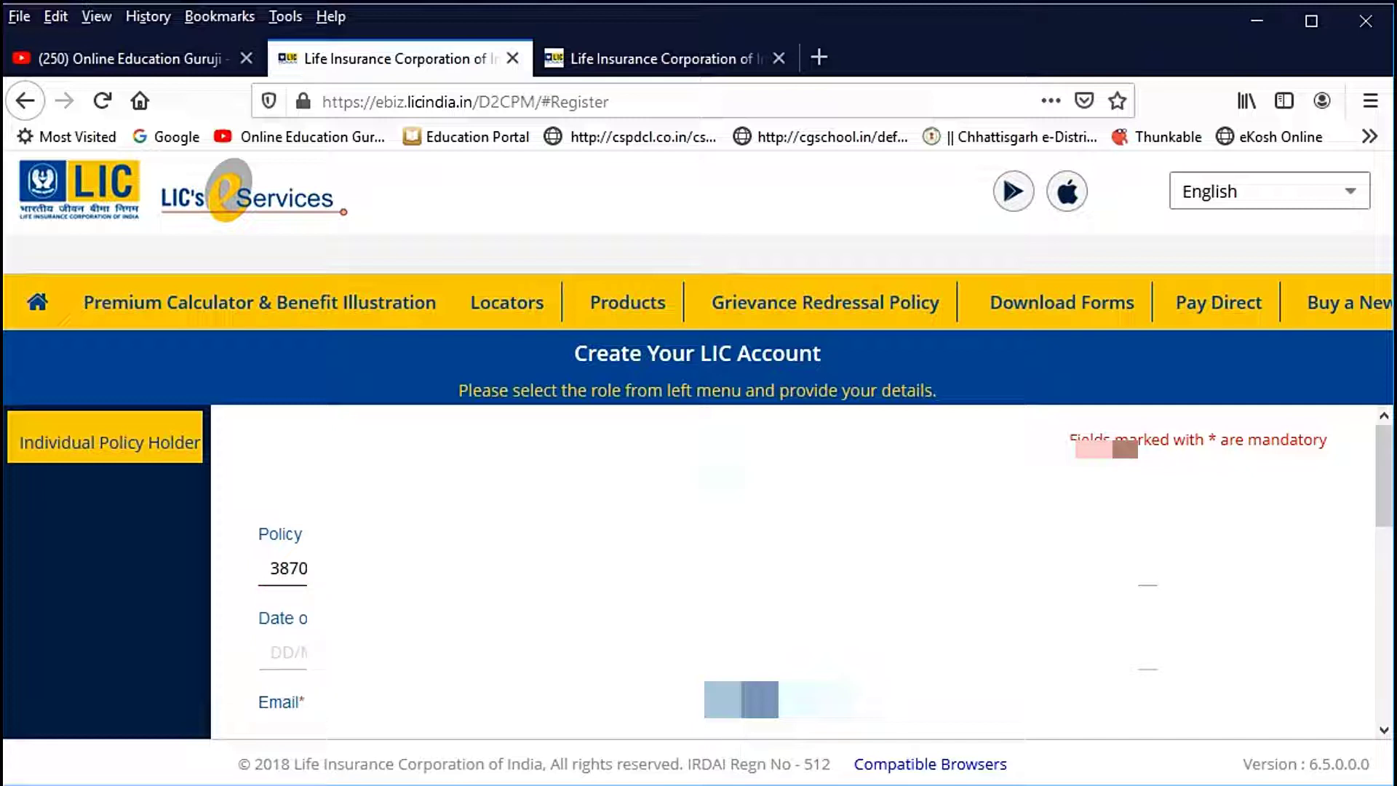
key(Tab)
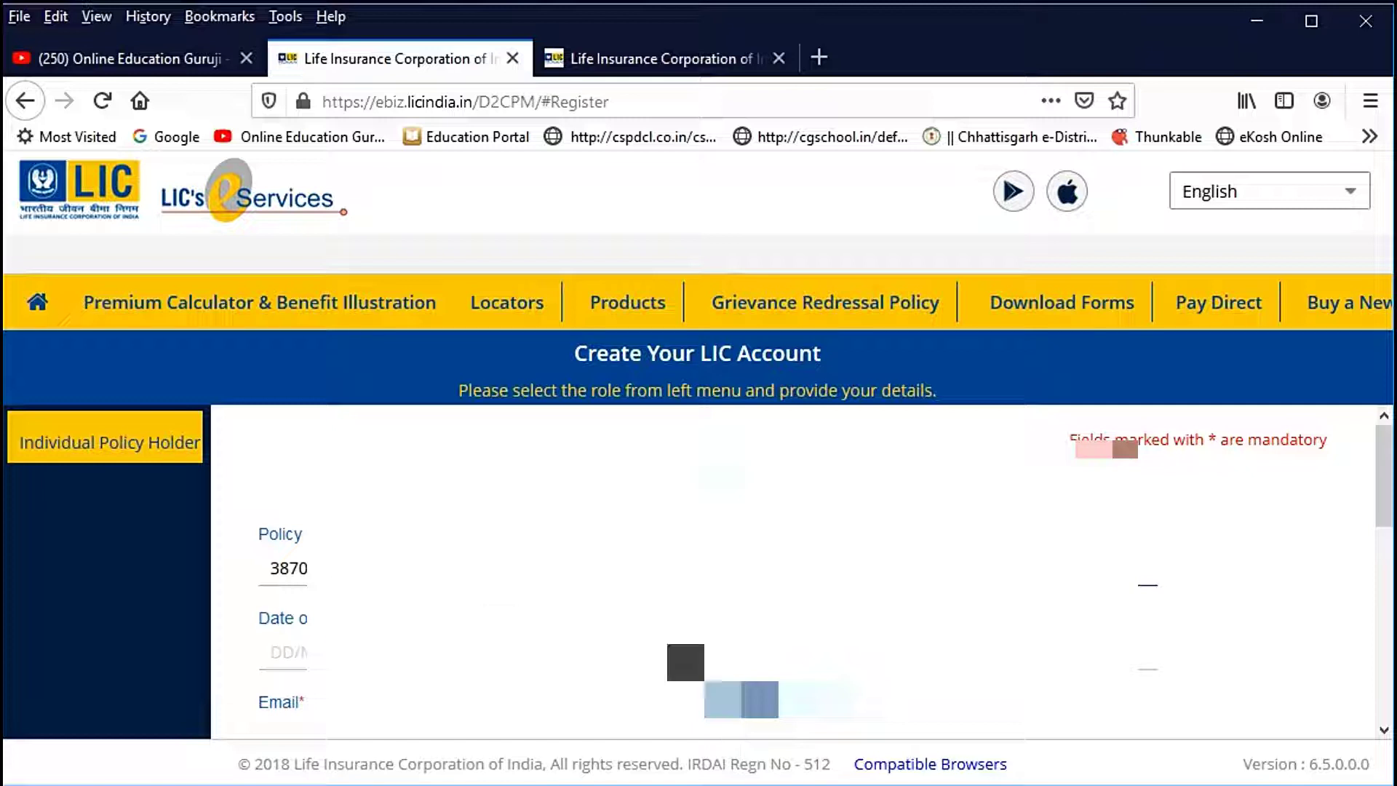
click(681, 655)
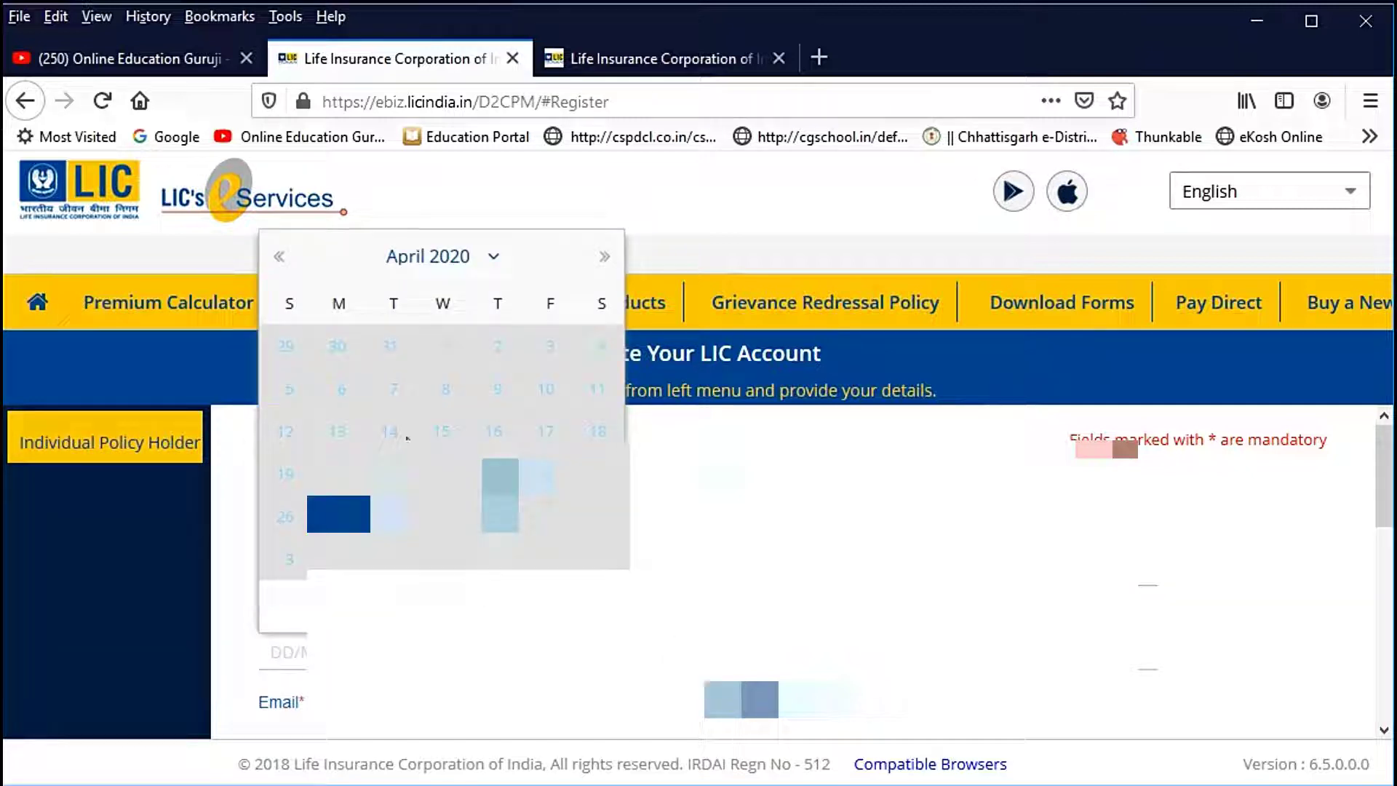
click(503, 259)
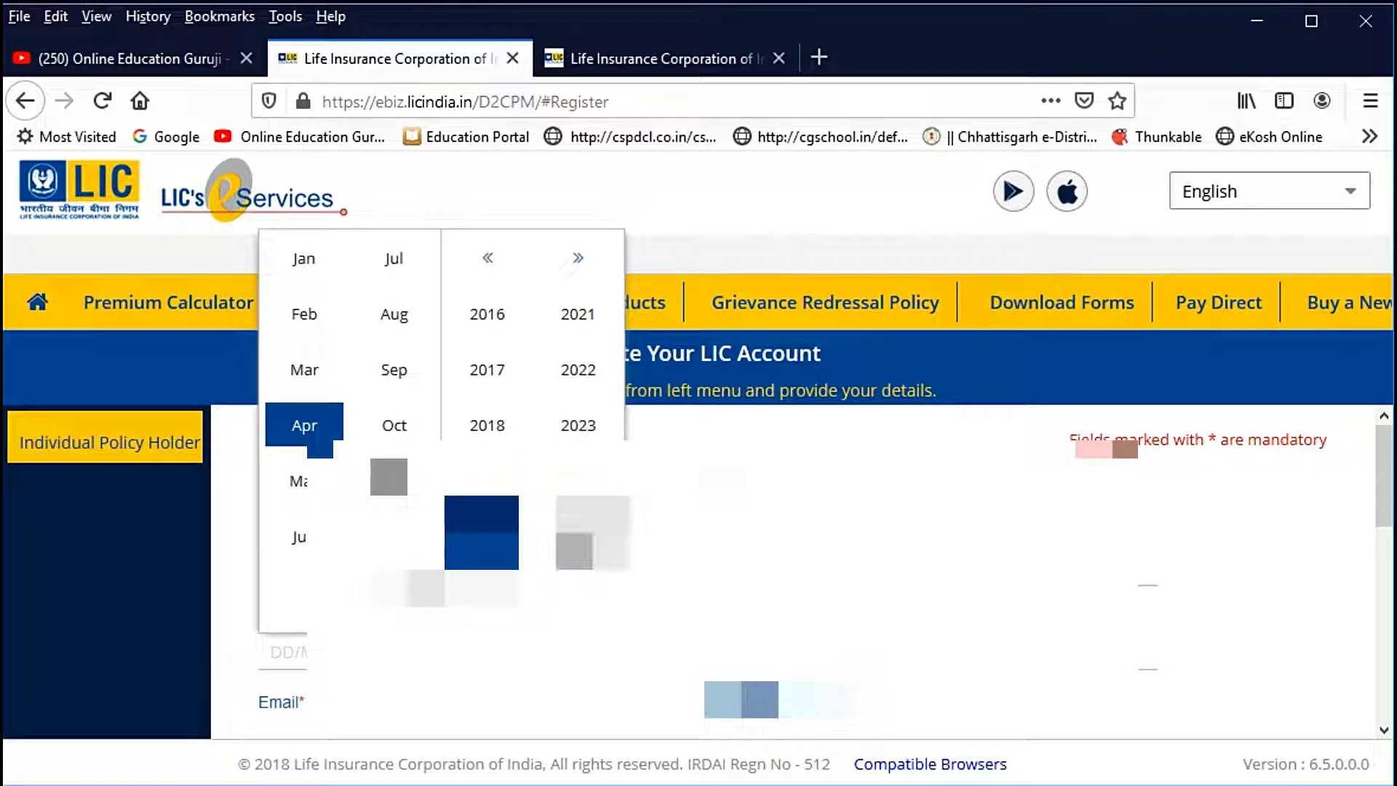
click(494, 257)
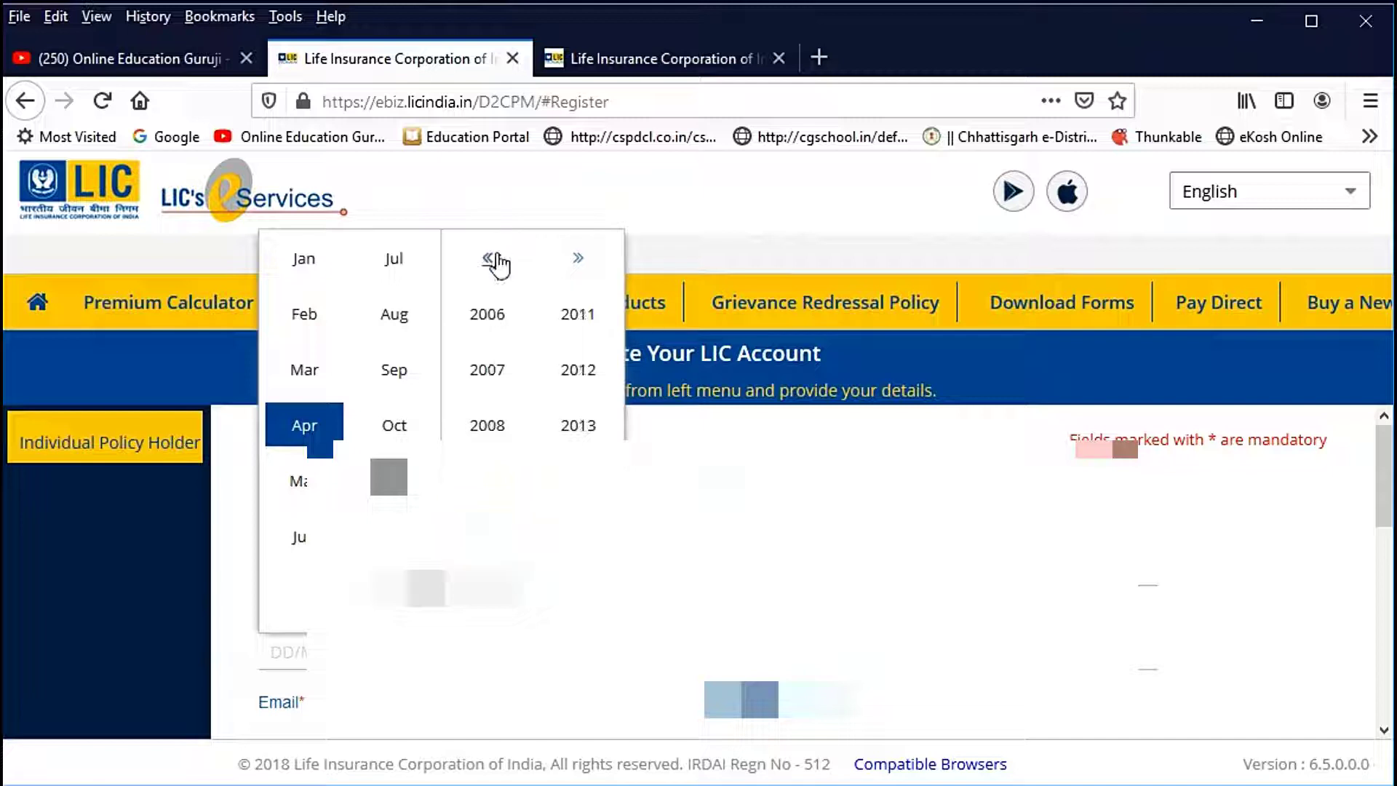
click(492, 258)
click(492, 259)
click(492, 258)
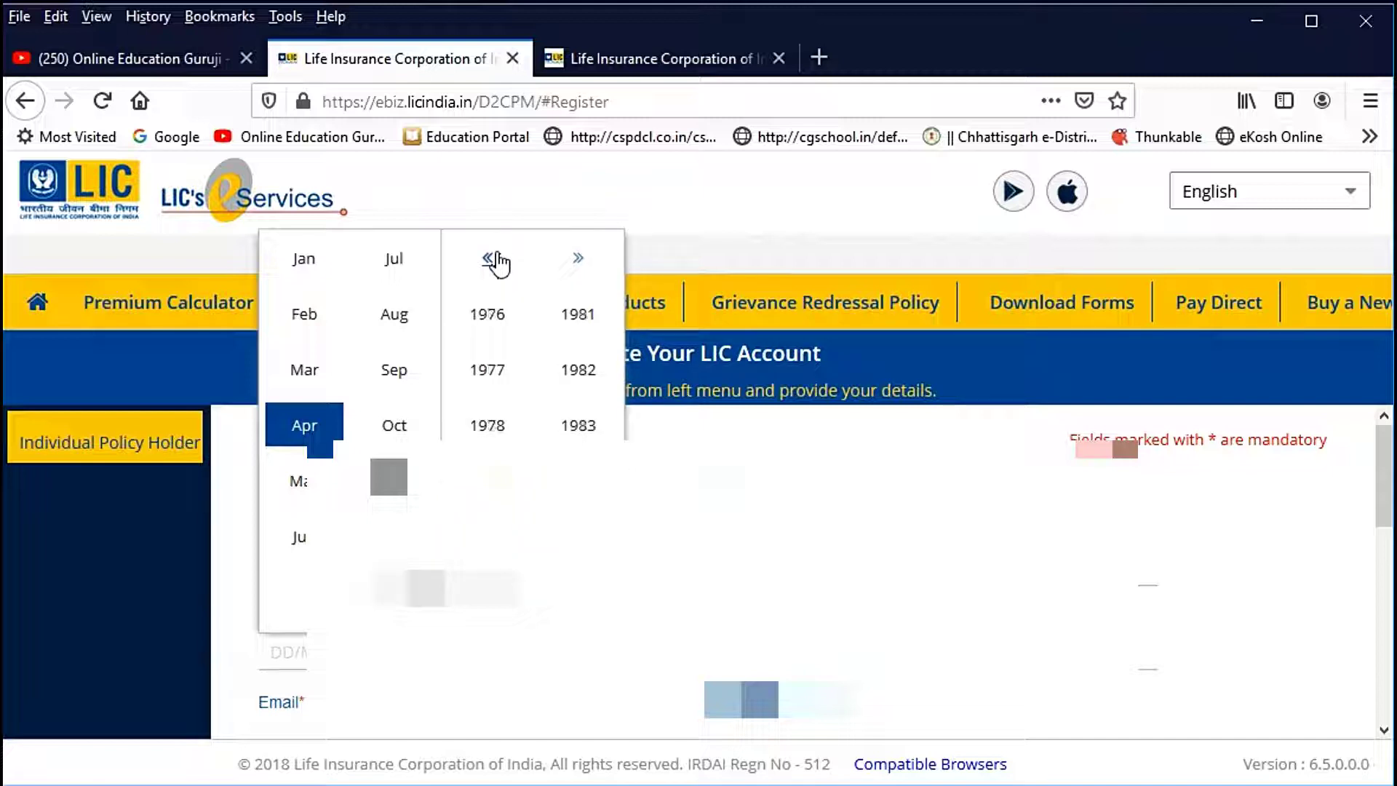
click(484, 372)
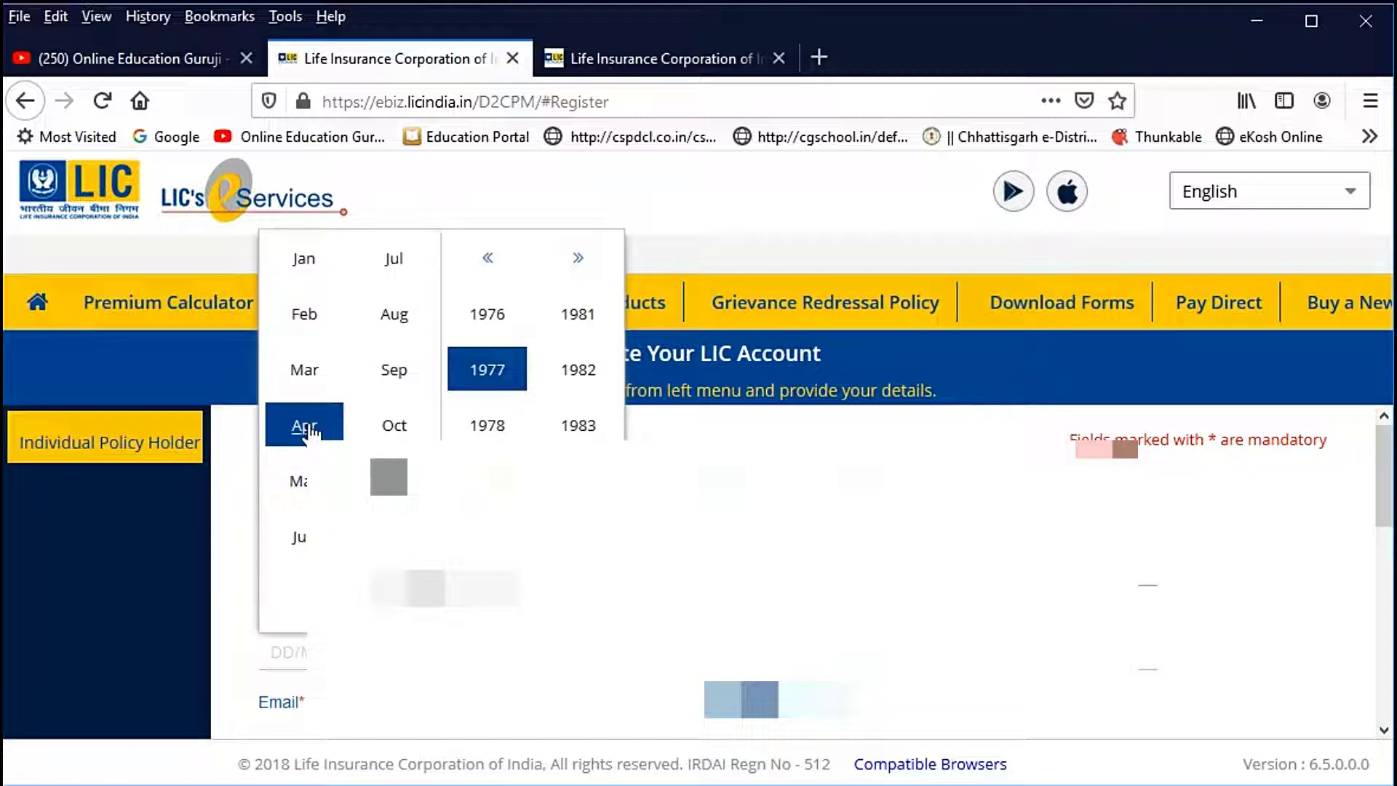
click(308, 430)
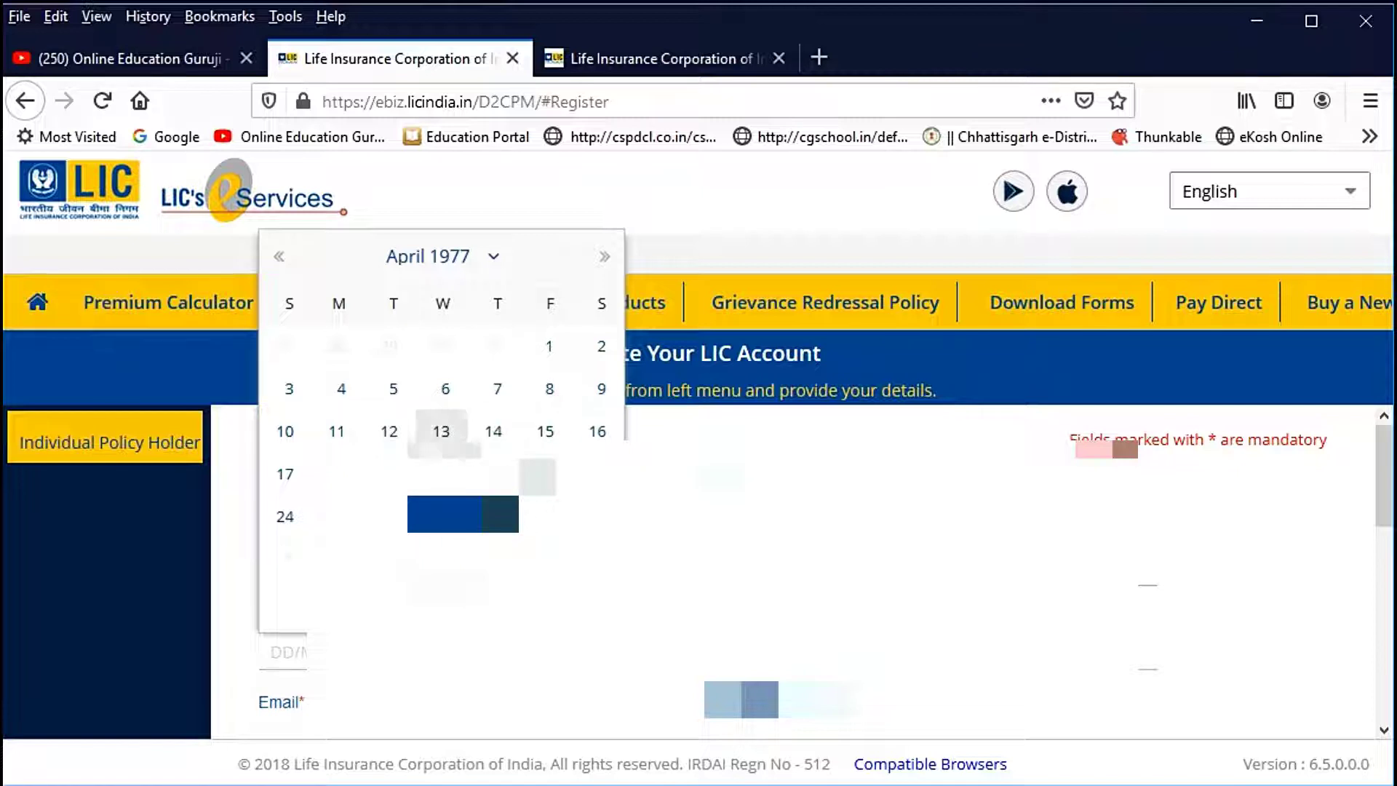
click(290, 474)
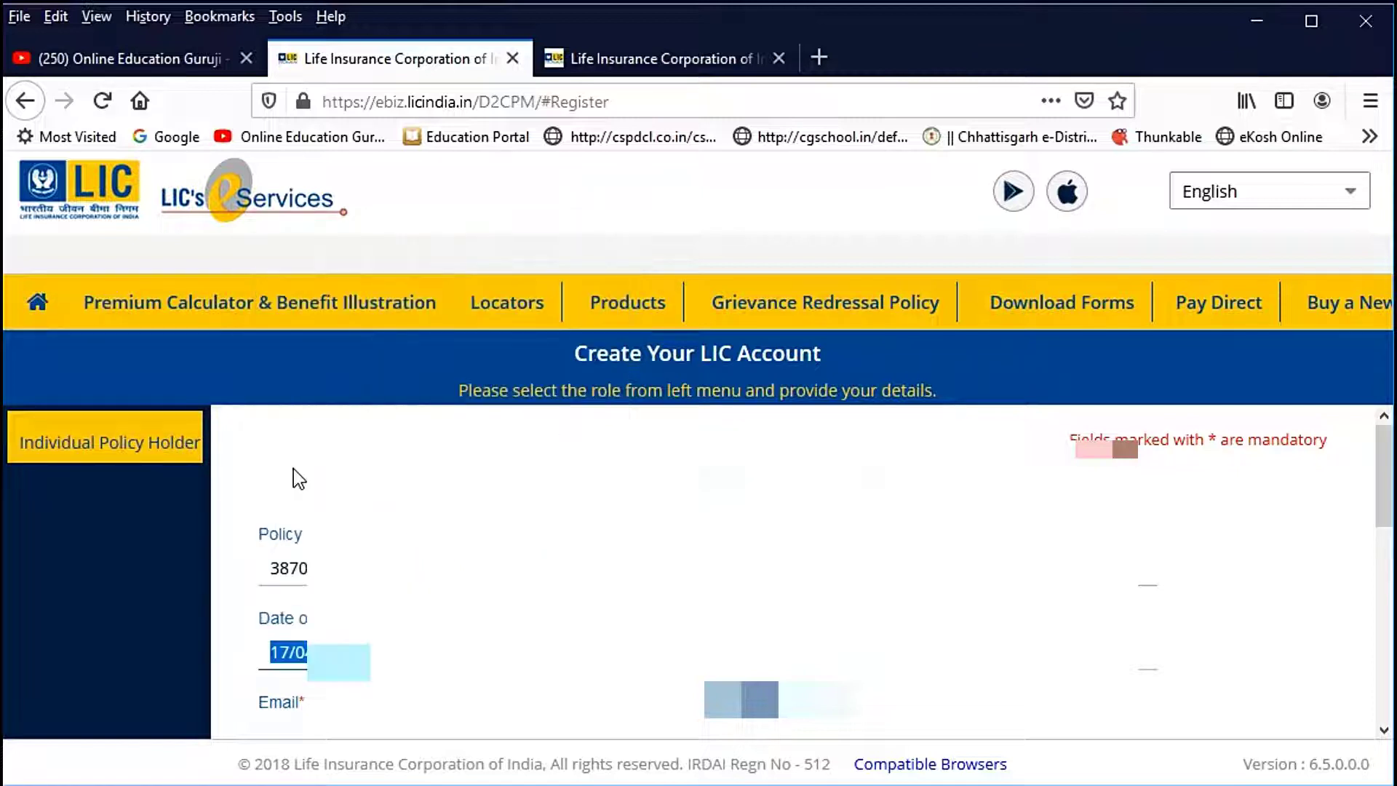
click(903, 653)
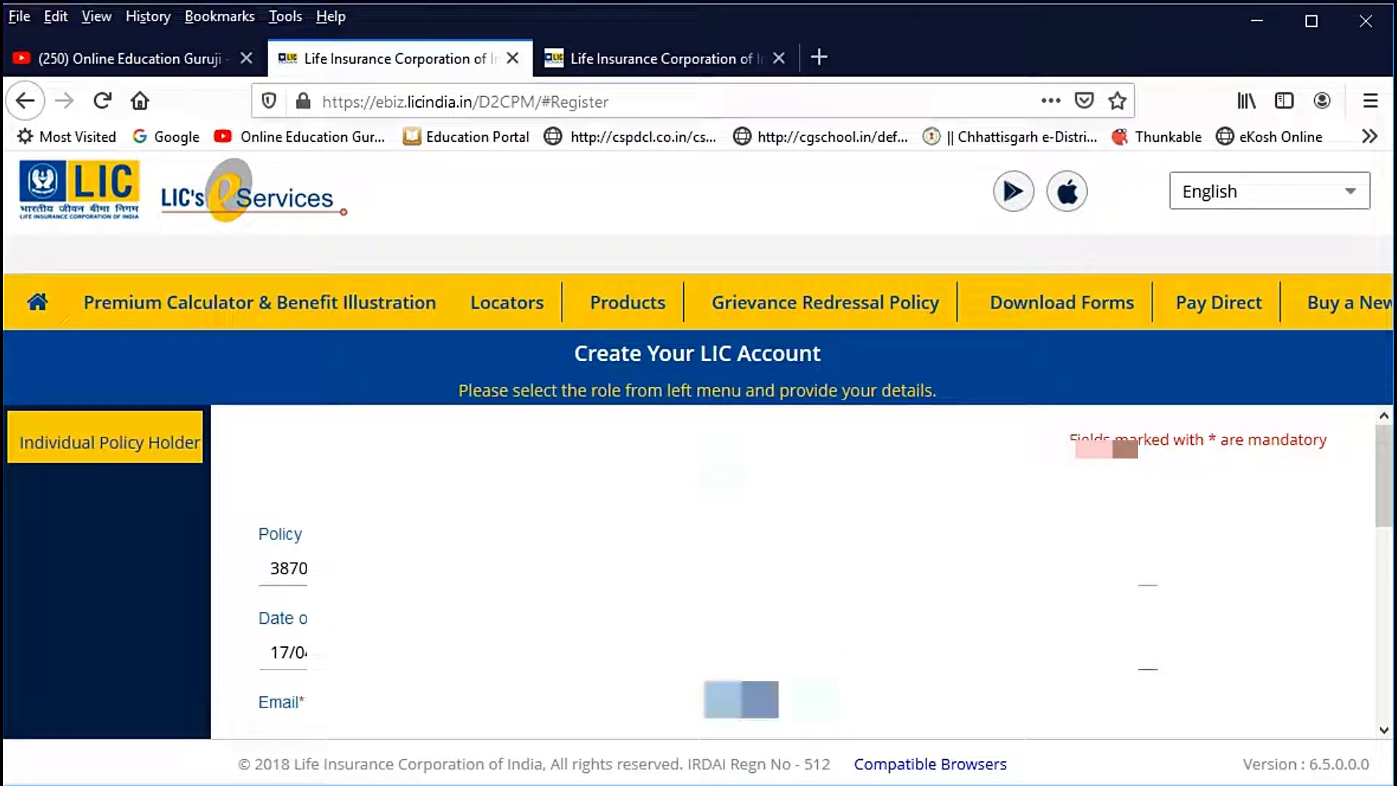
Step: Enter the e-mail address on the account form and select Male as the gender
scroll(801, 575, down, 3)
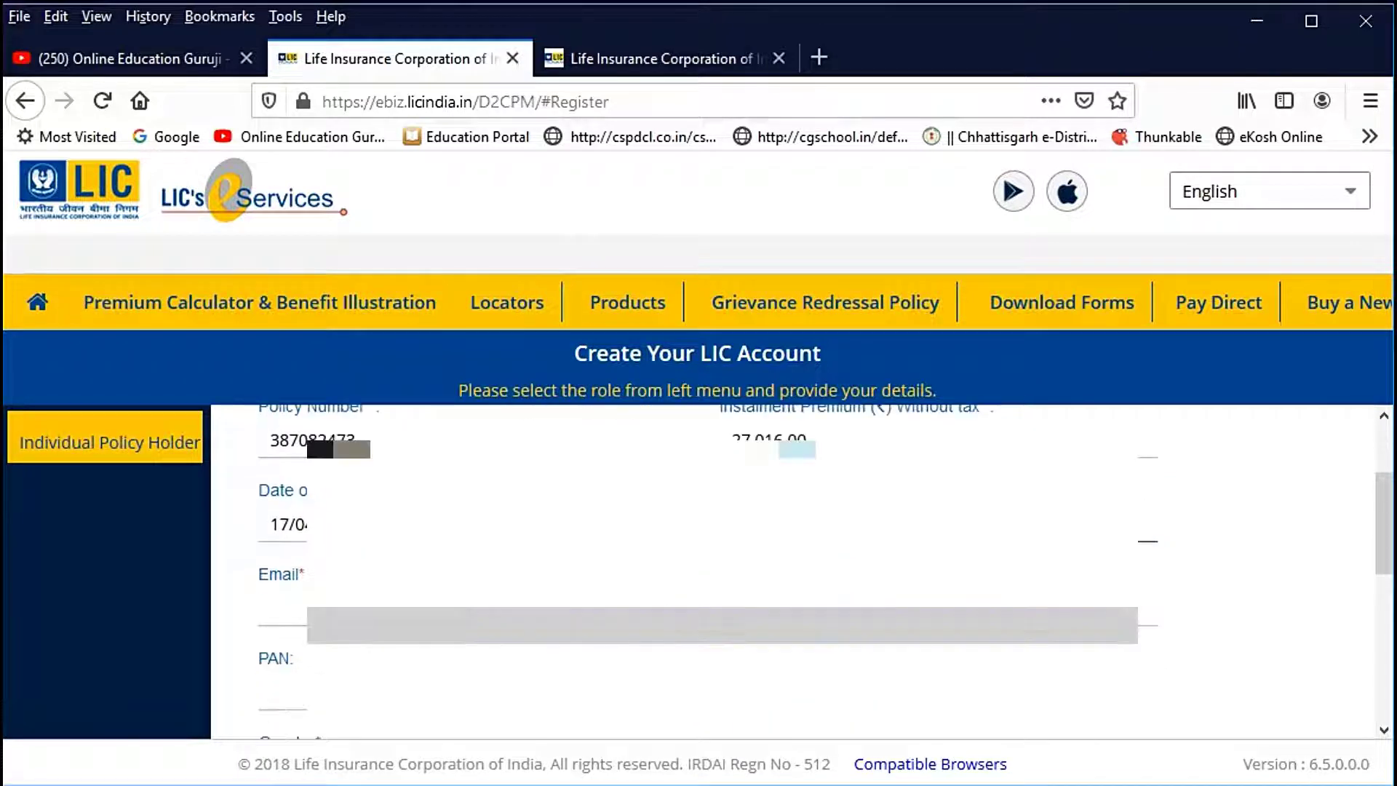
click(271, 610)
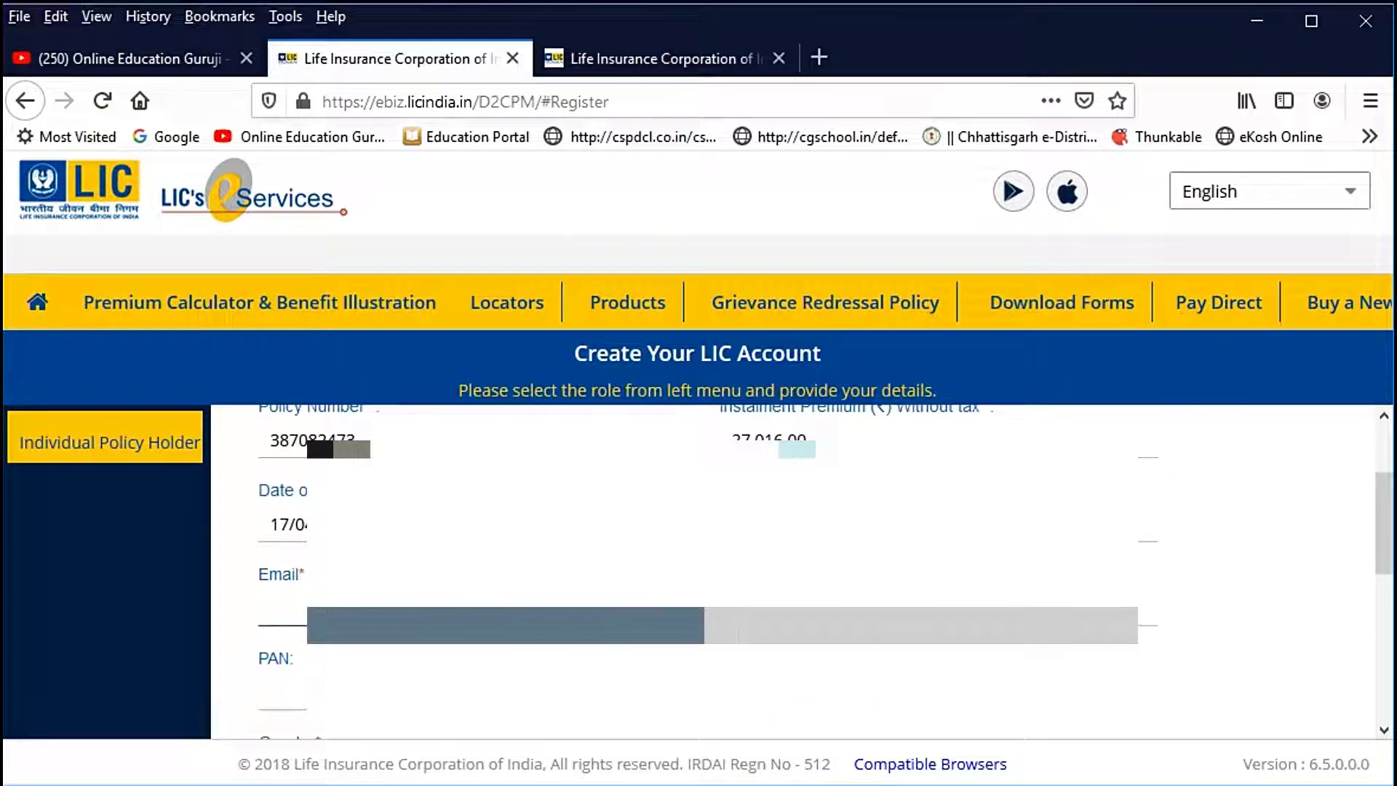
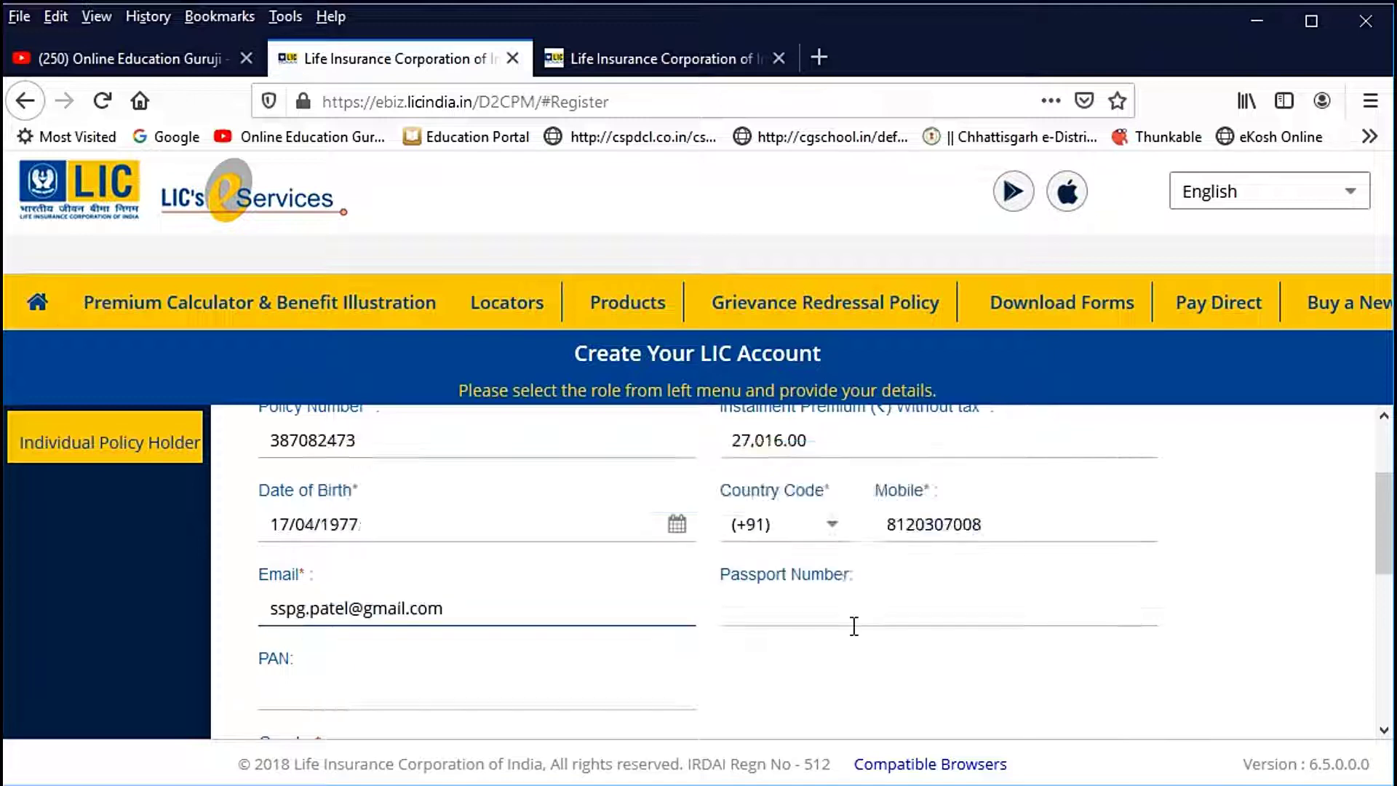
scroll(845, 623, down, 2)
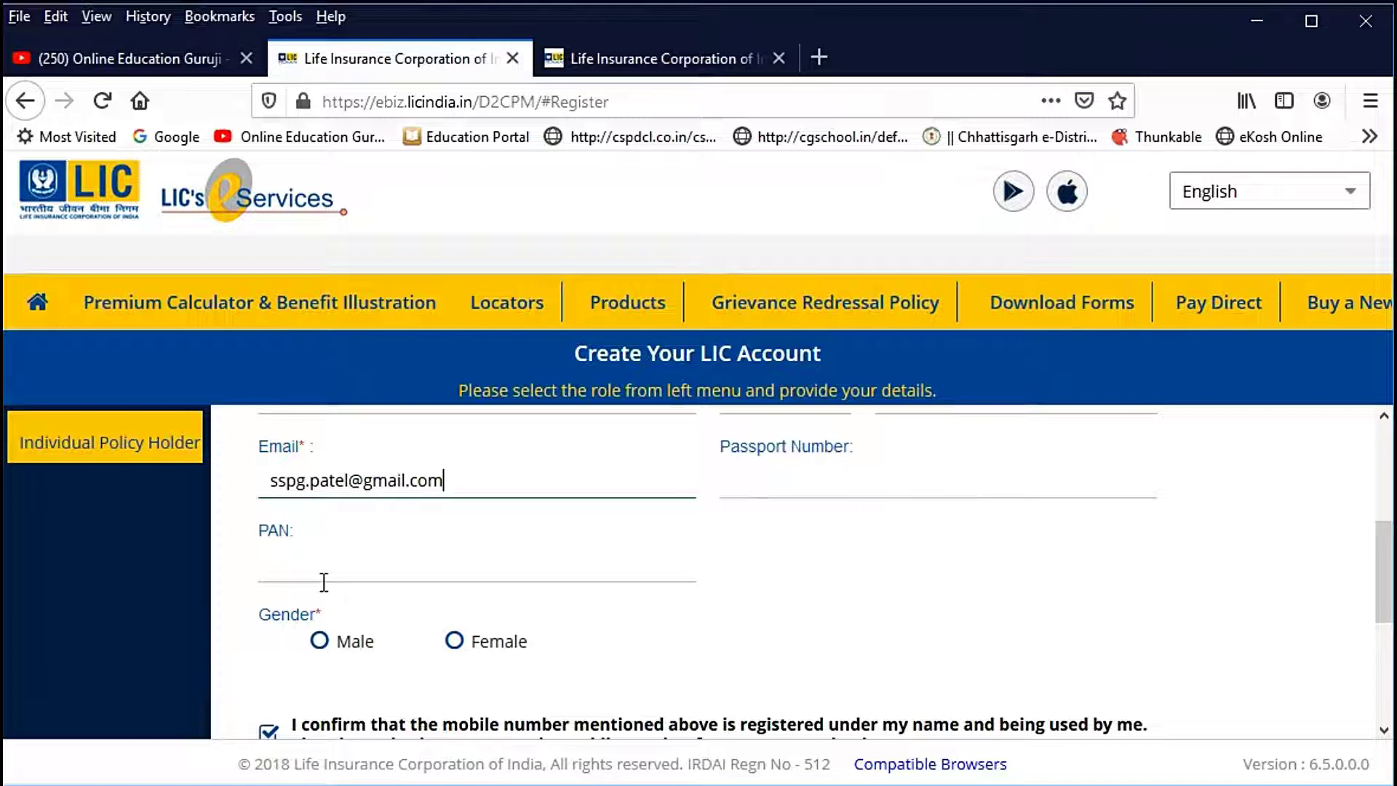
scroll(324, 582, down, 3)
click(319, 516)
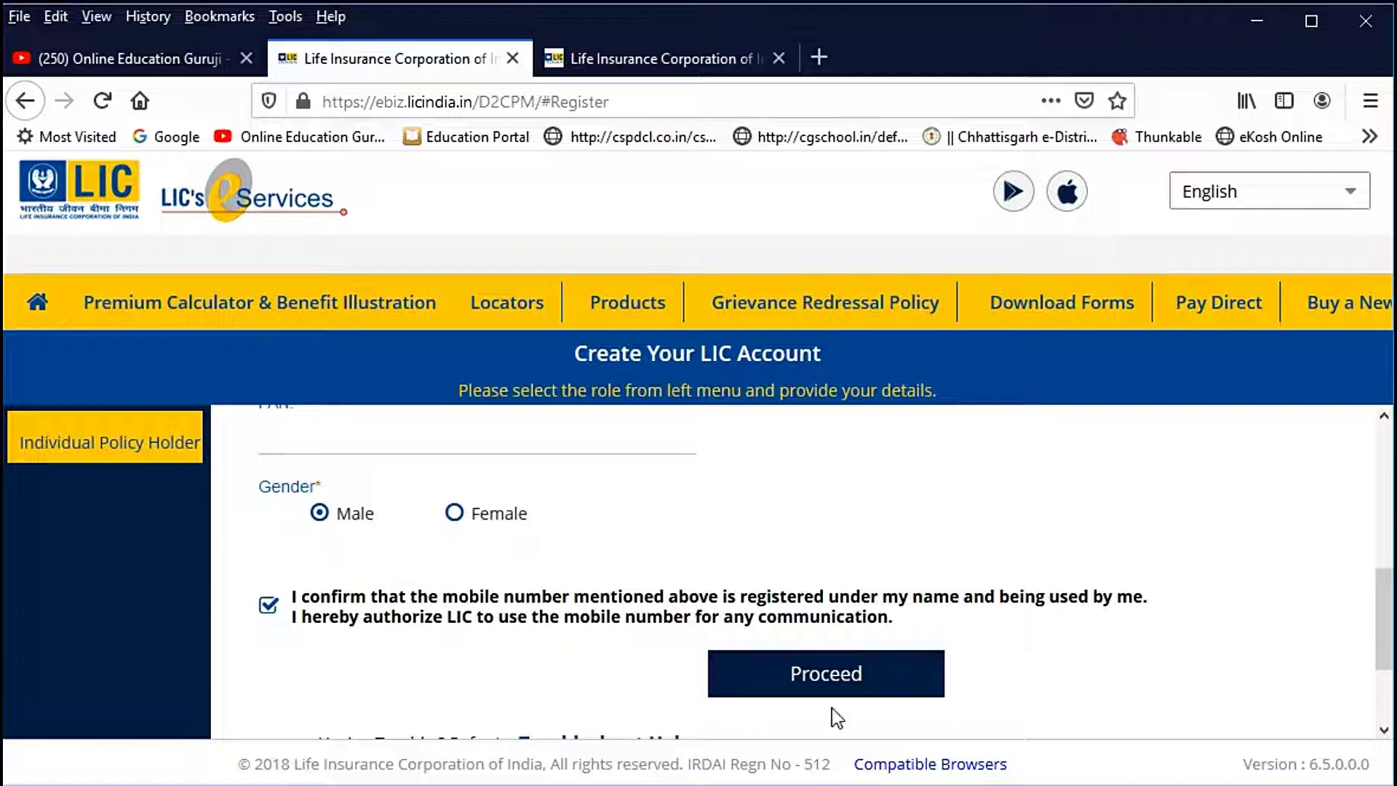
Step: Submit the enrollment details and accept the re-confirmation and security re-verification notices
click(840, 677)
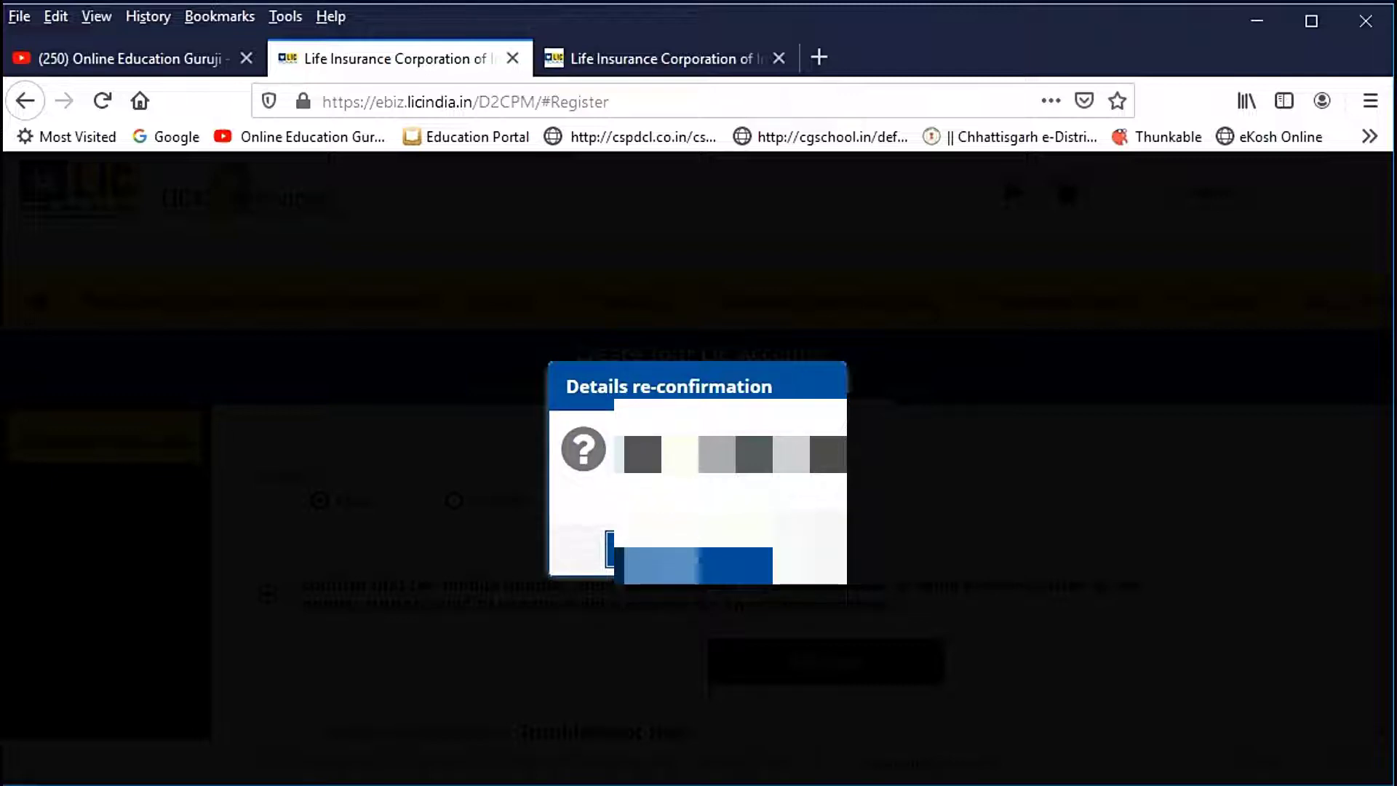
click(698, 566)
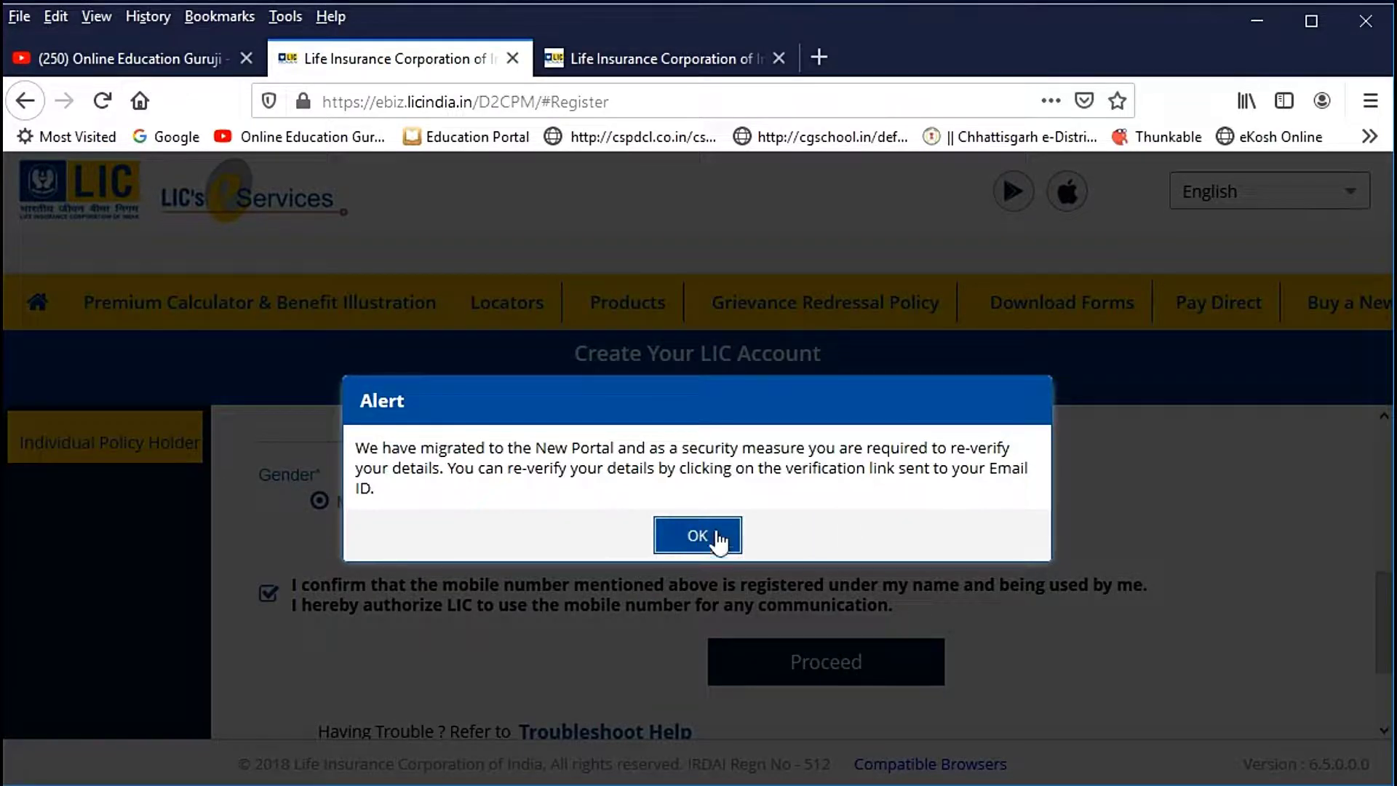
click(695, 537)
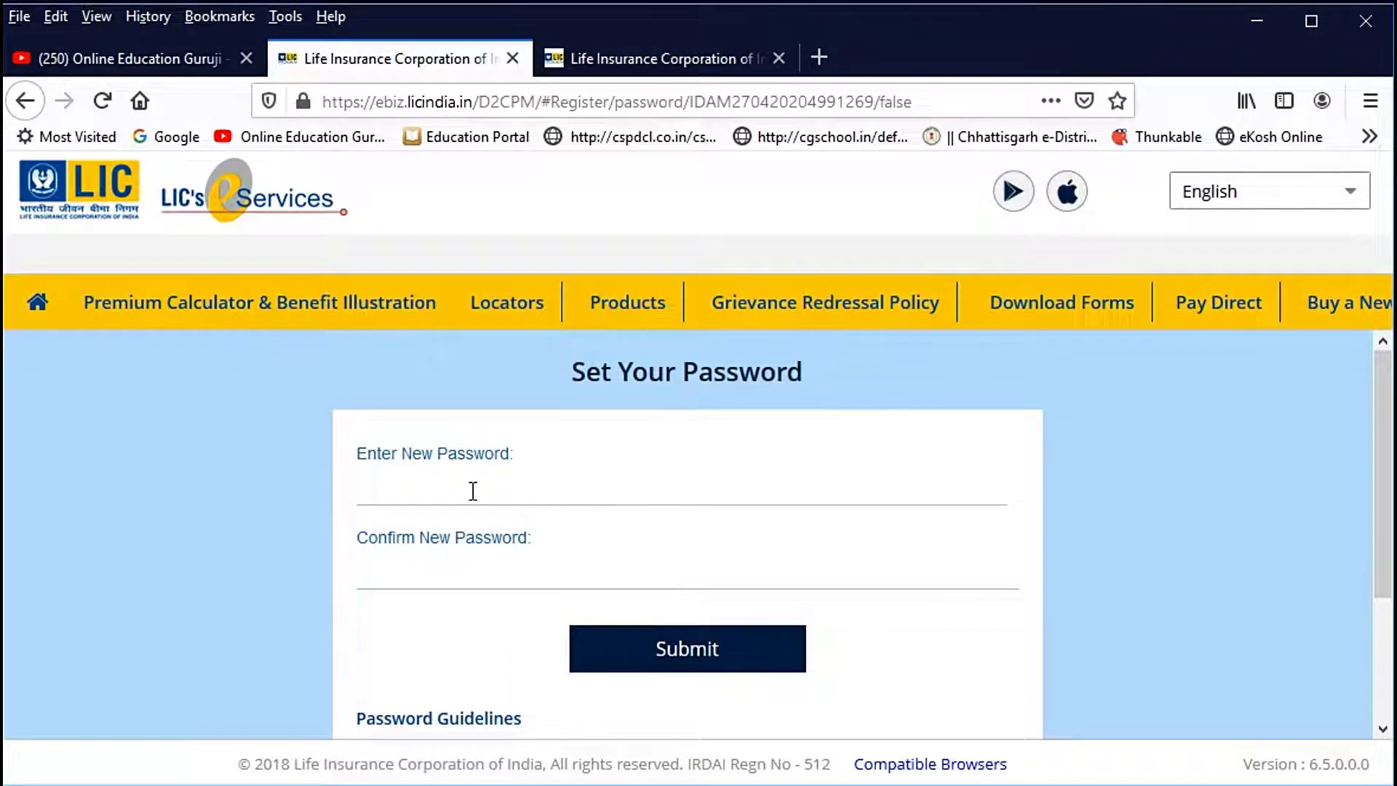
Step: Enter and confirm the new account password to complete registration
click(468, 492)
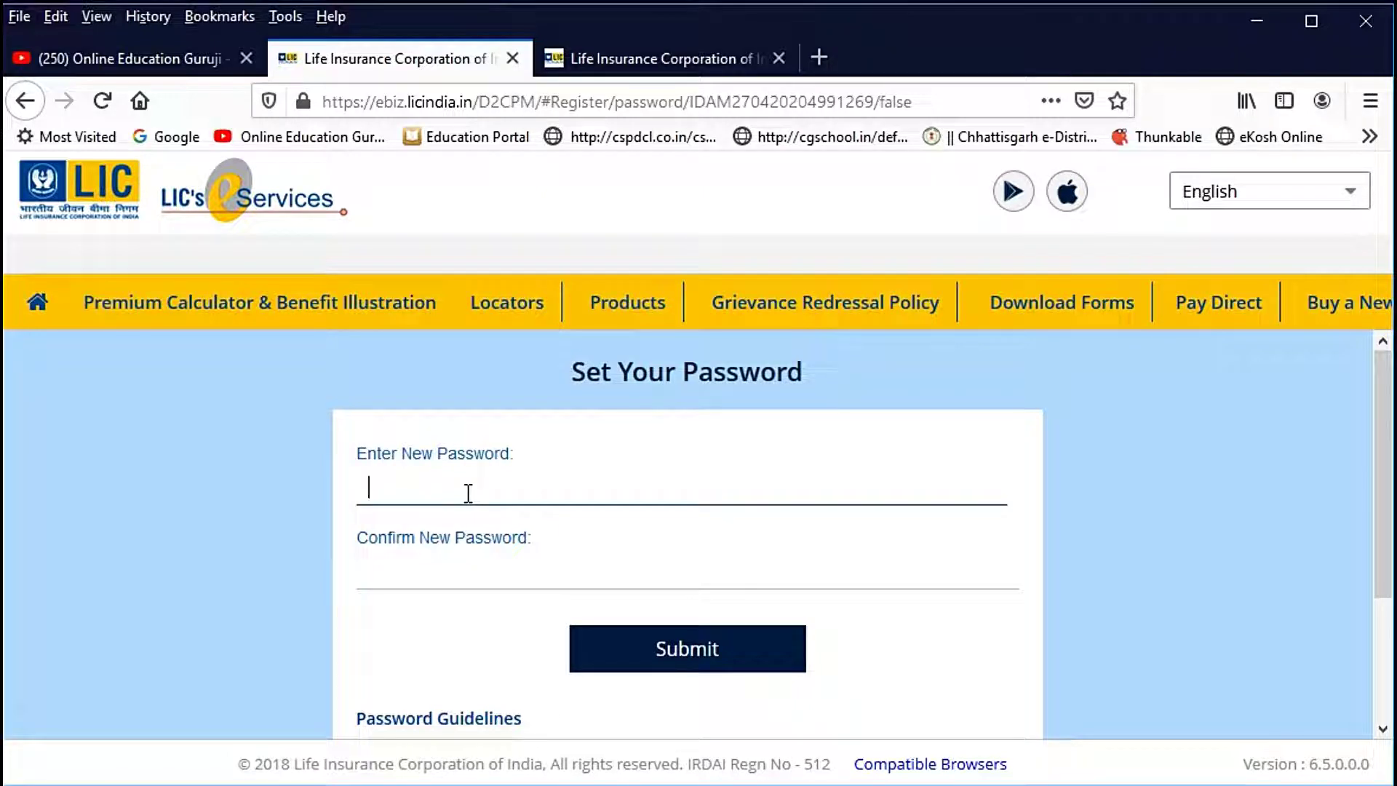
text(**********)
click(440, 579)
text(**********)
scroll(720, 625, down, 1)
scroll(723, 625, down, 1)
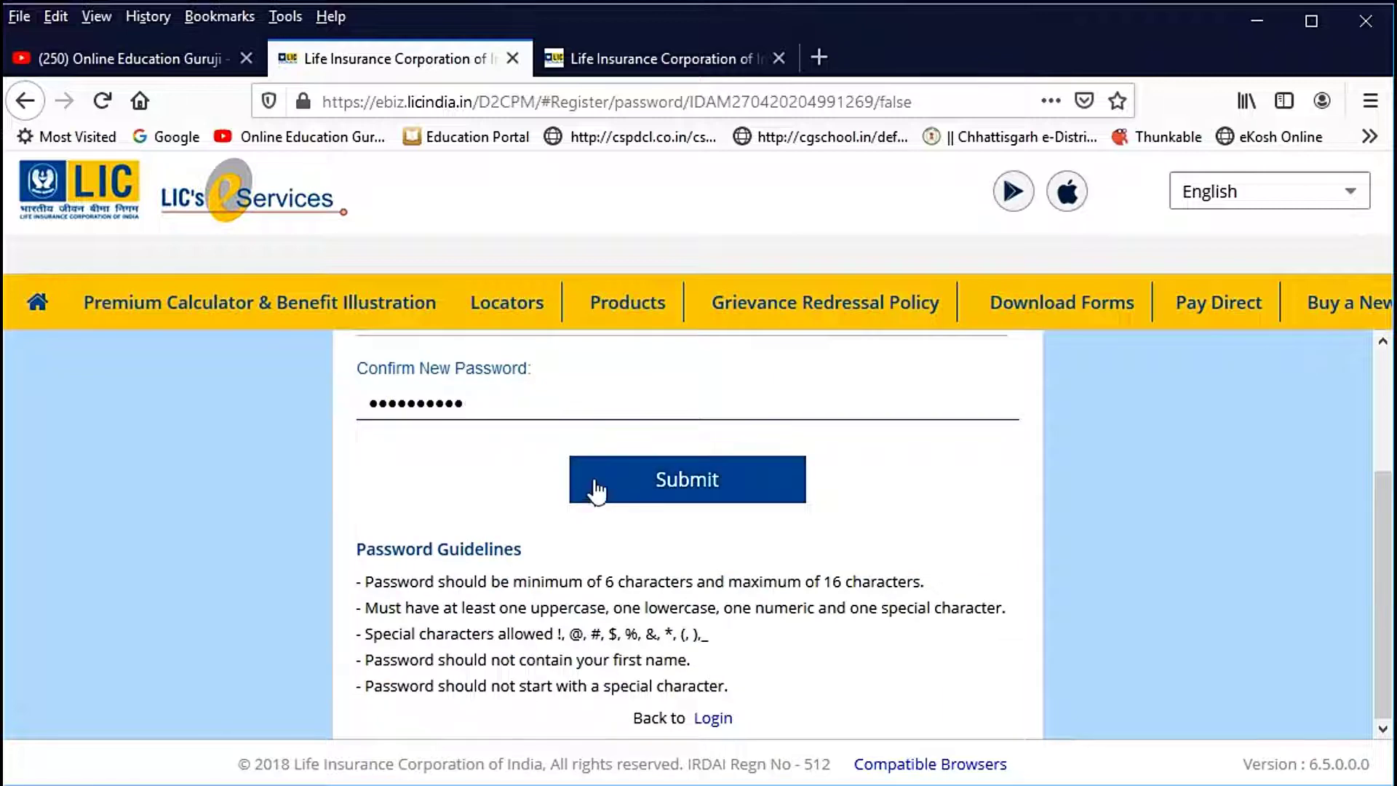
scroll(640, 521, up, 2)
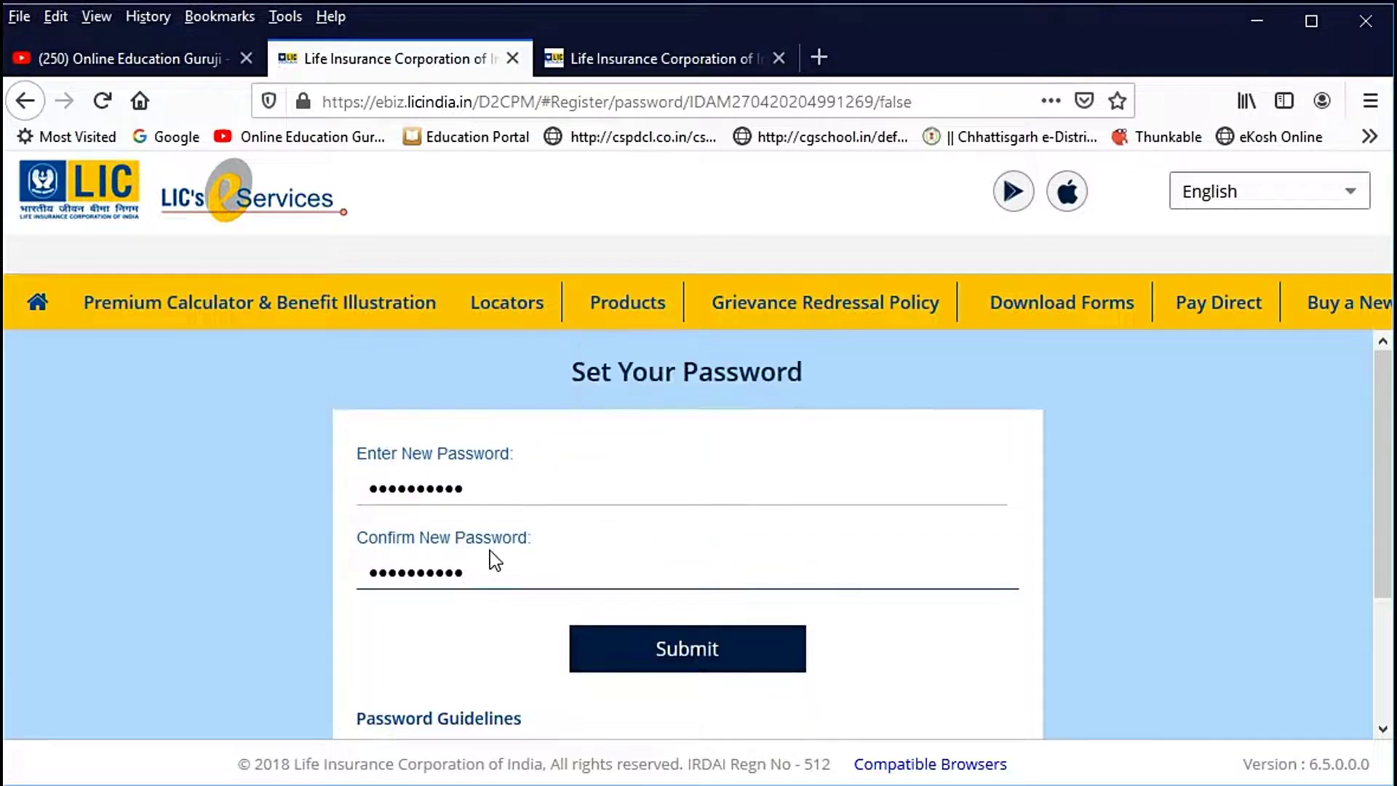
click(691, 648)
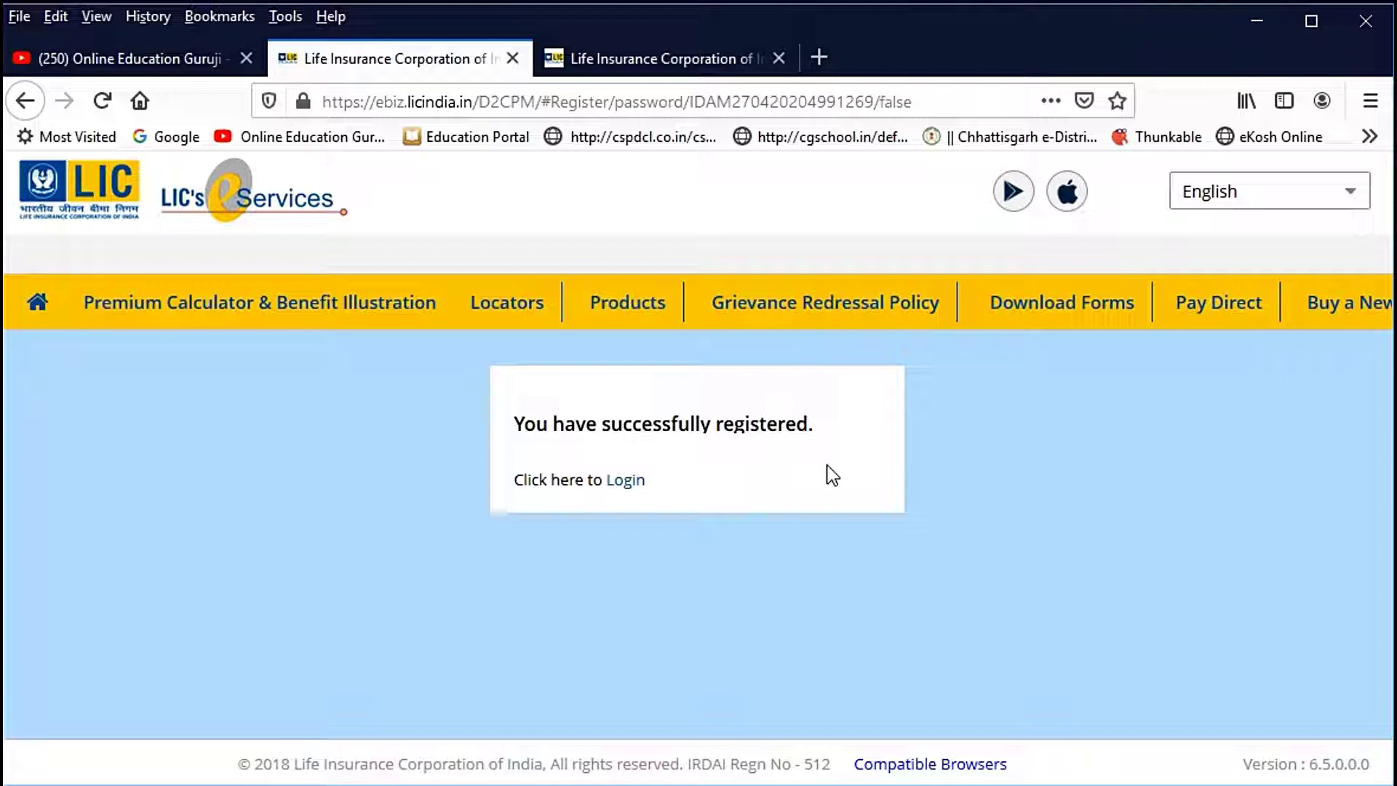
click(634, 483)
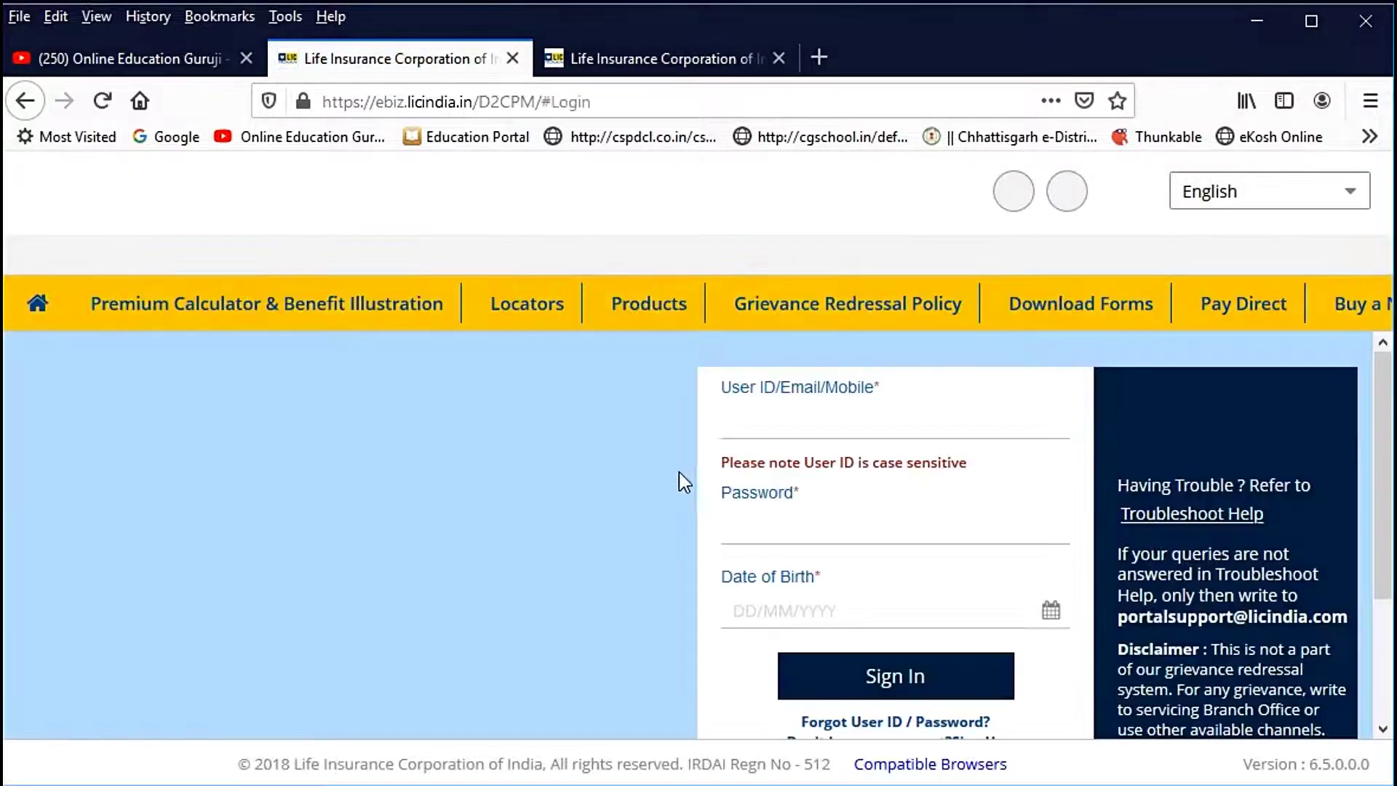
Step: Sign in with the registered mobile number, password and date of birth, then dismiss the alert
click(773, 435)
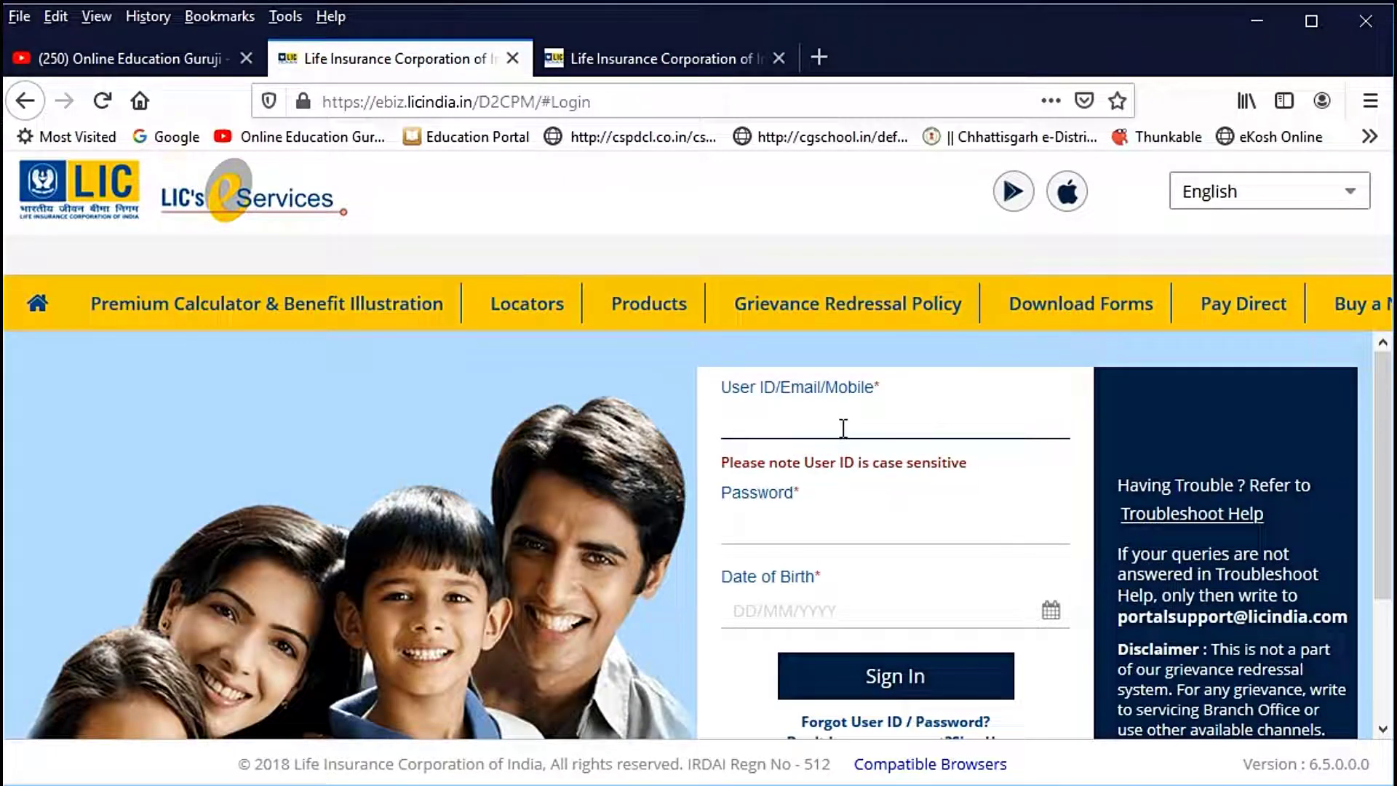
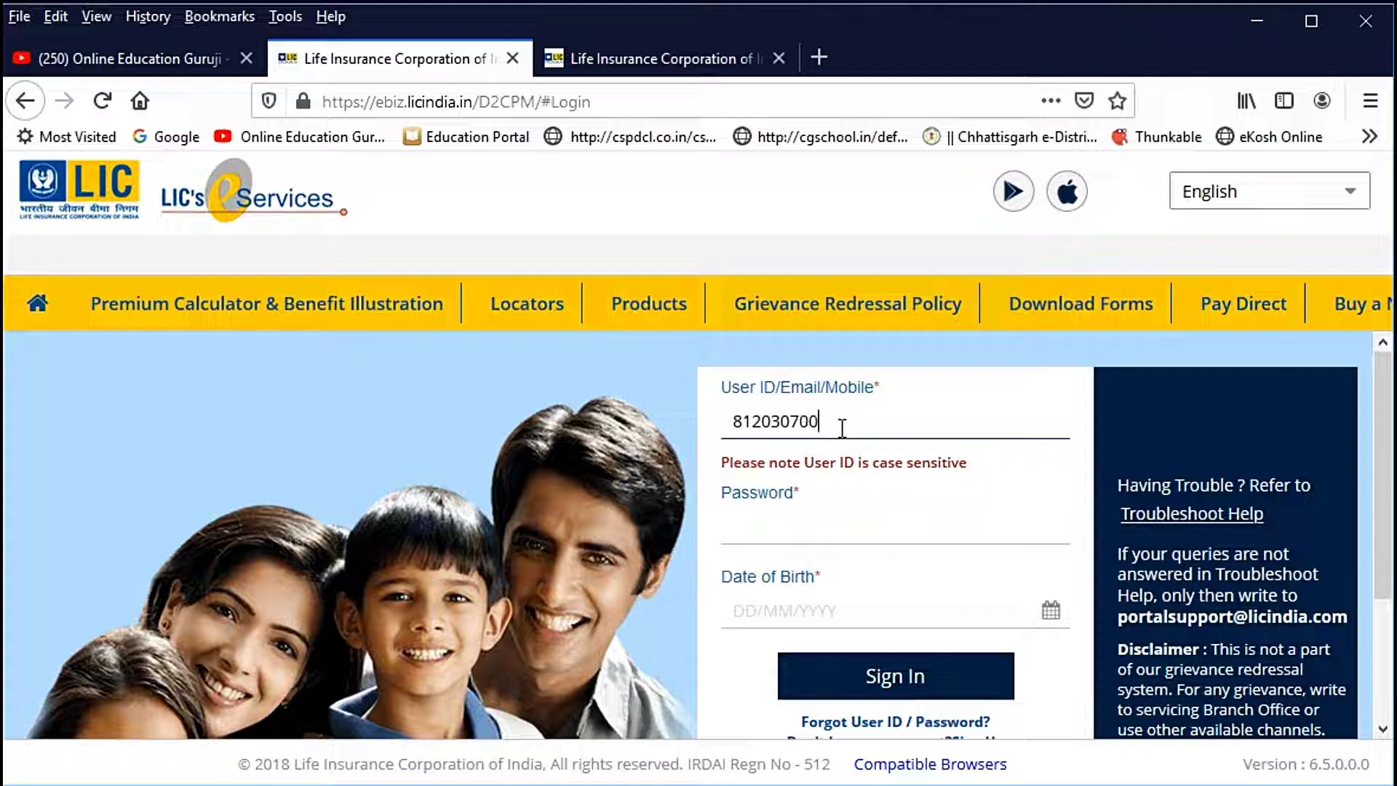
click(820, 531)
text(••)
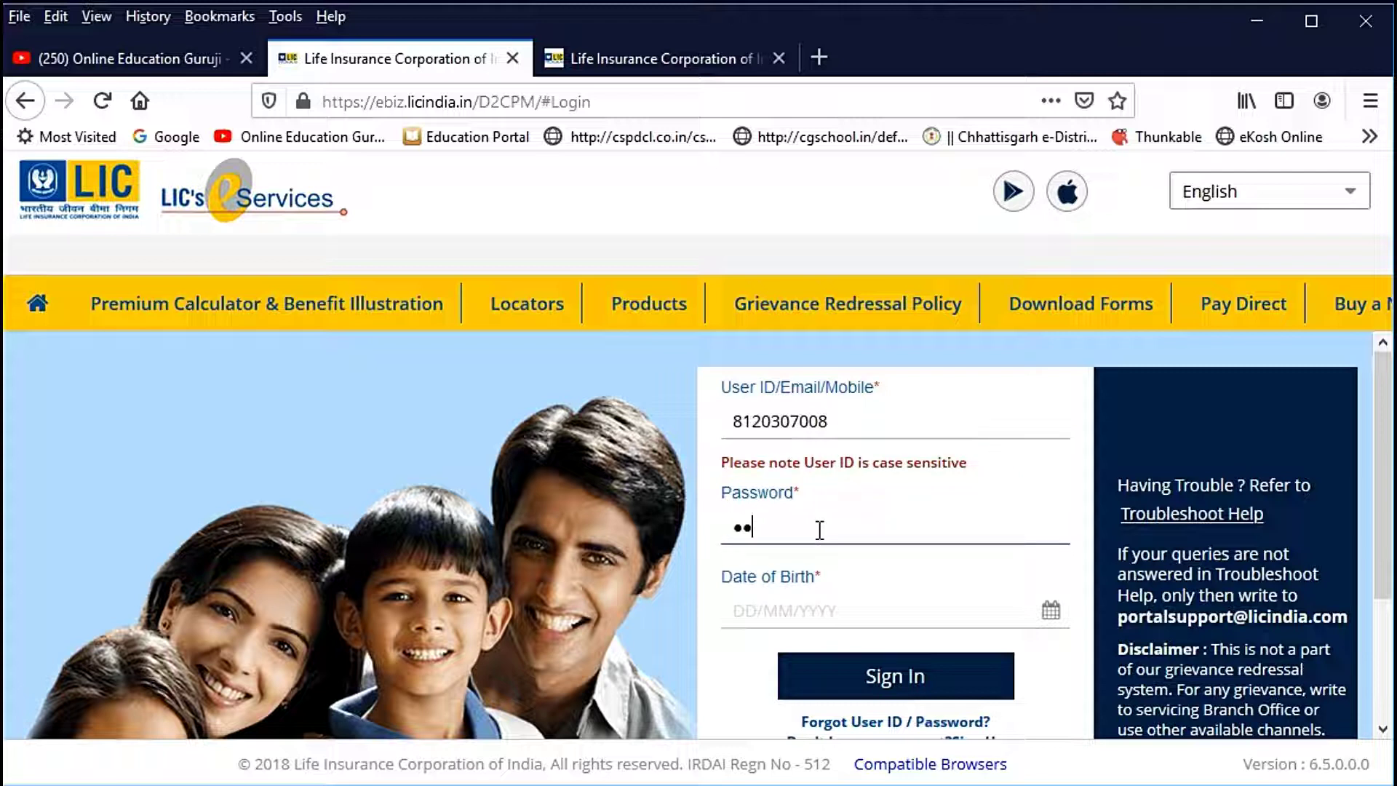
text(•••••••)
click(768, 617)
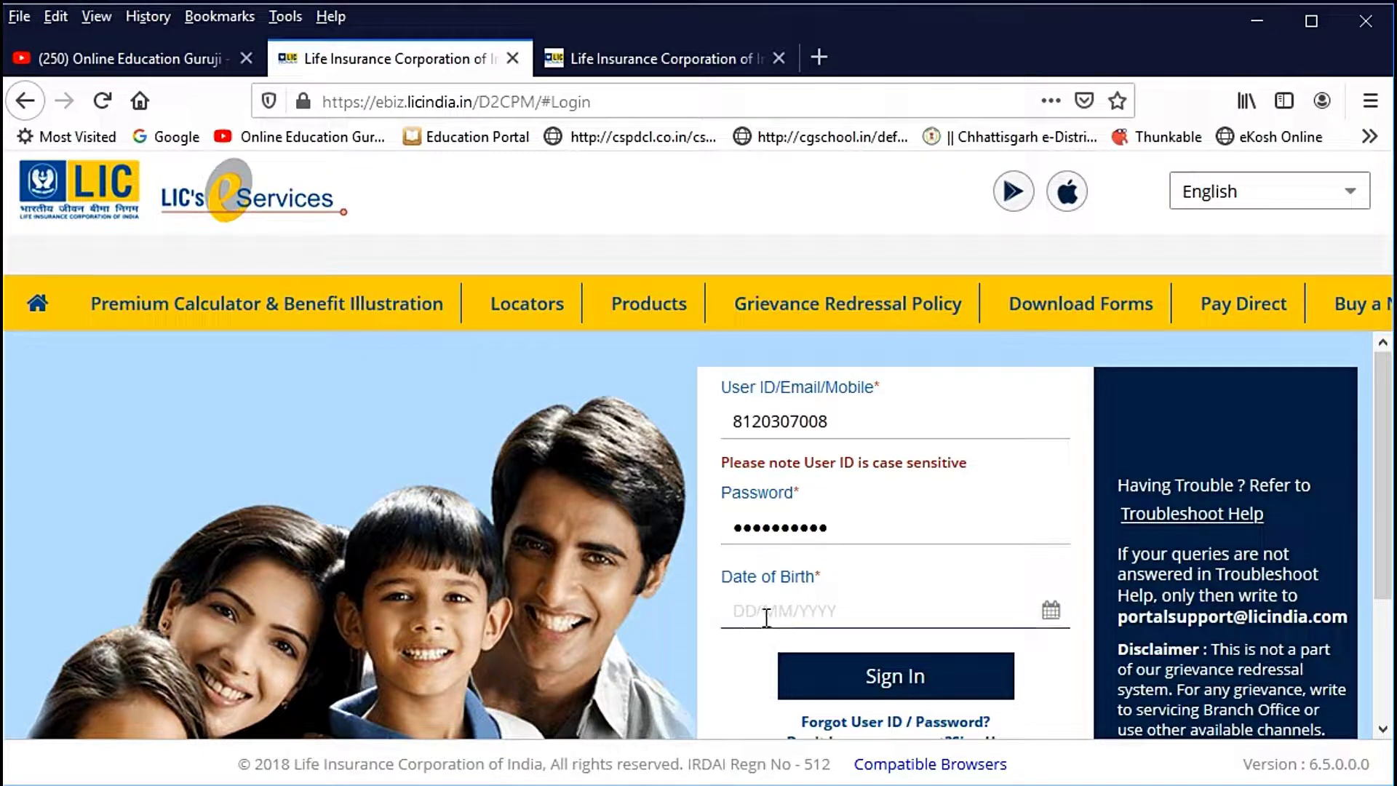
text(17/0)
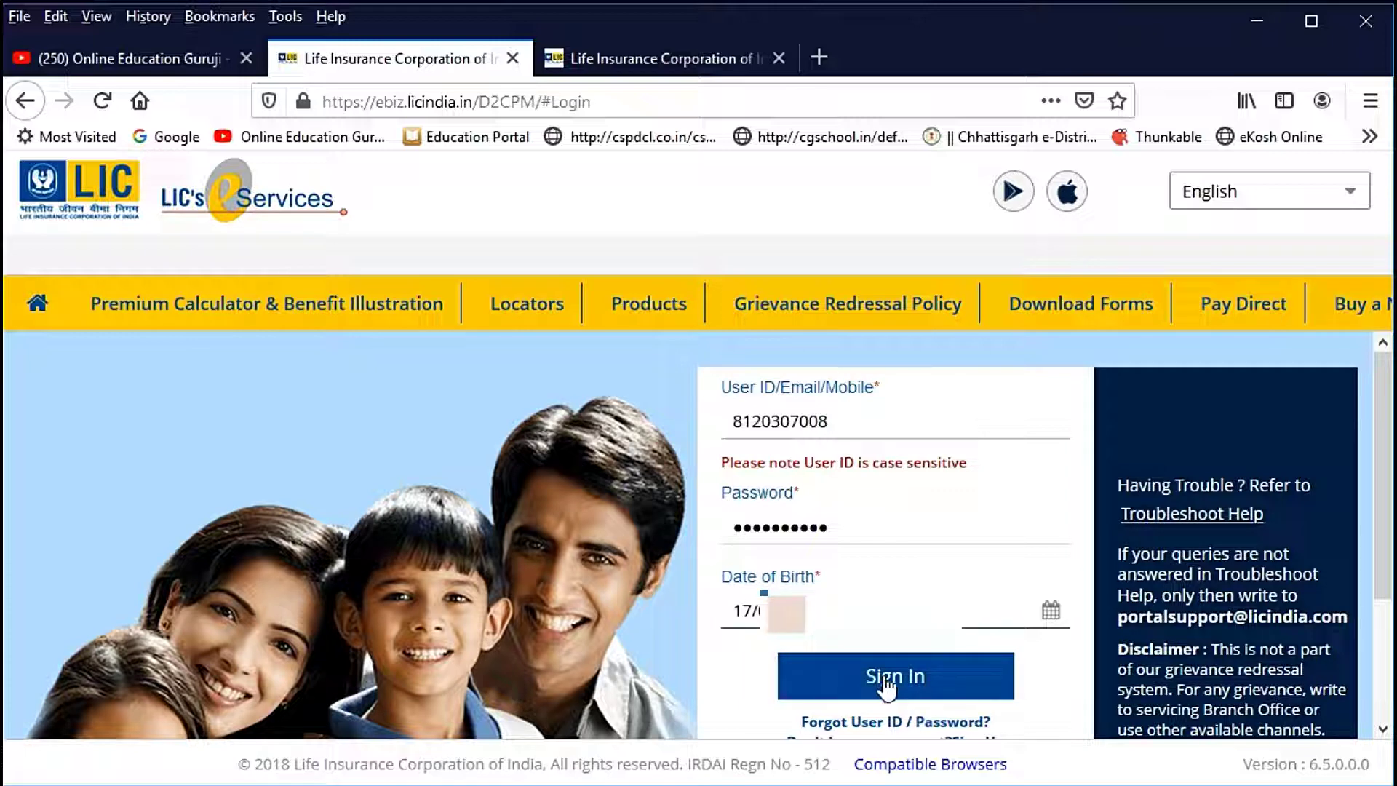
click(876, 677)
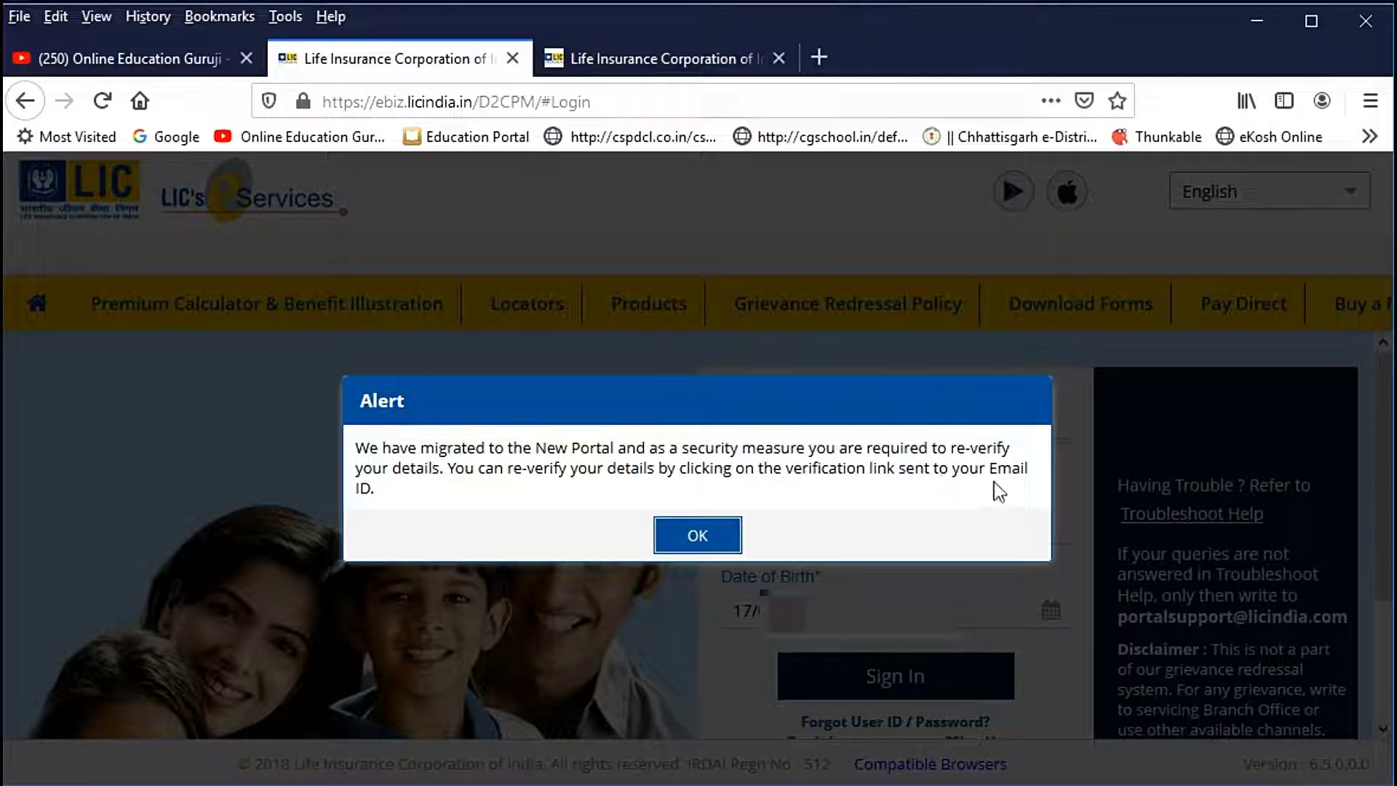
click(699, 537)
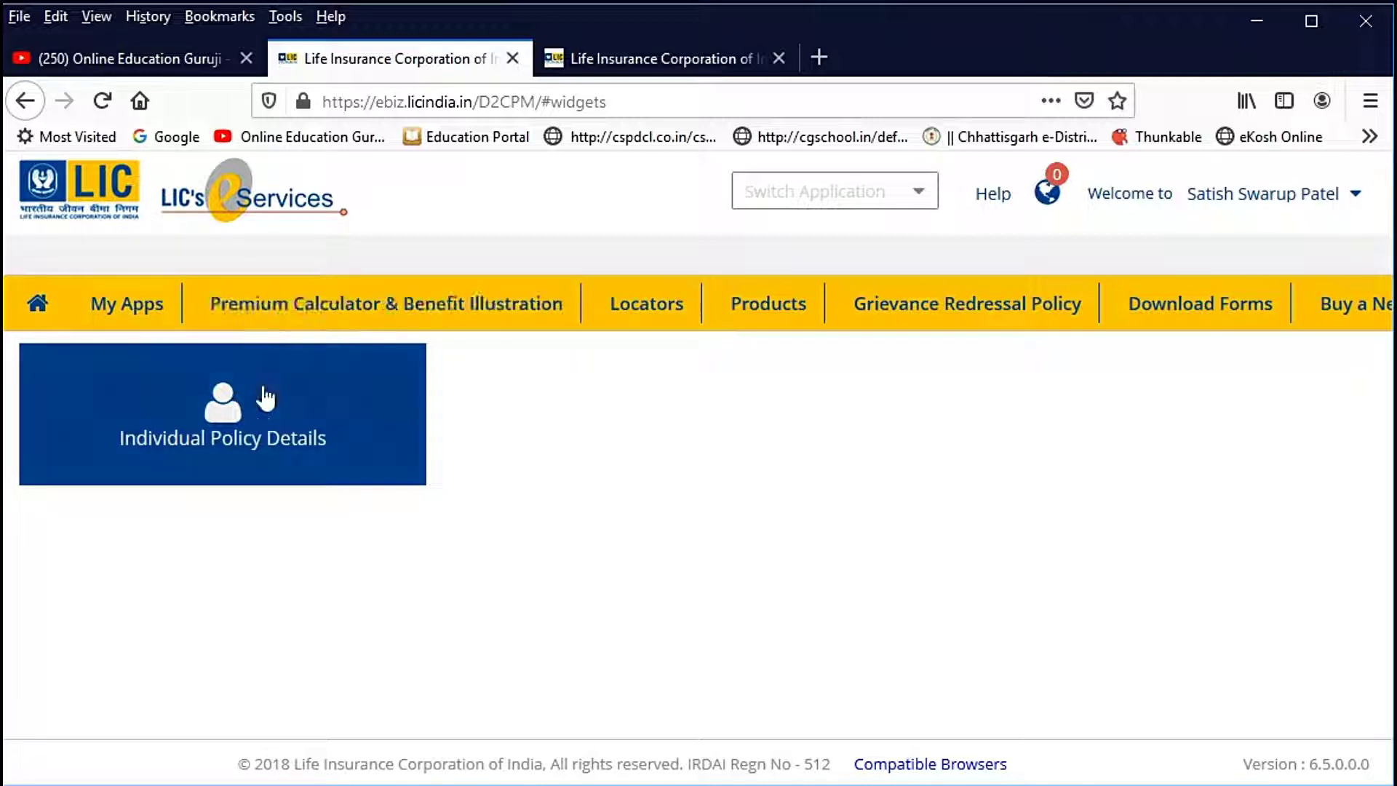
Step: Open Individual Policy Details and look over the dashboard tiles, showing 1 self policy of 1 total
click(223, 400)
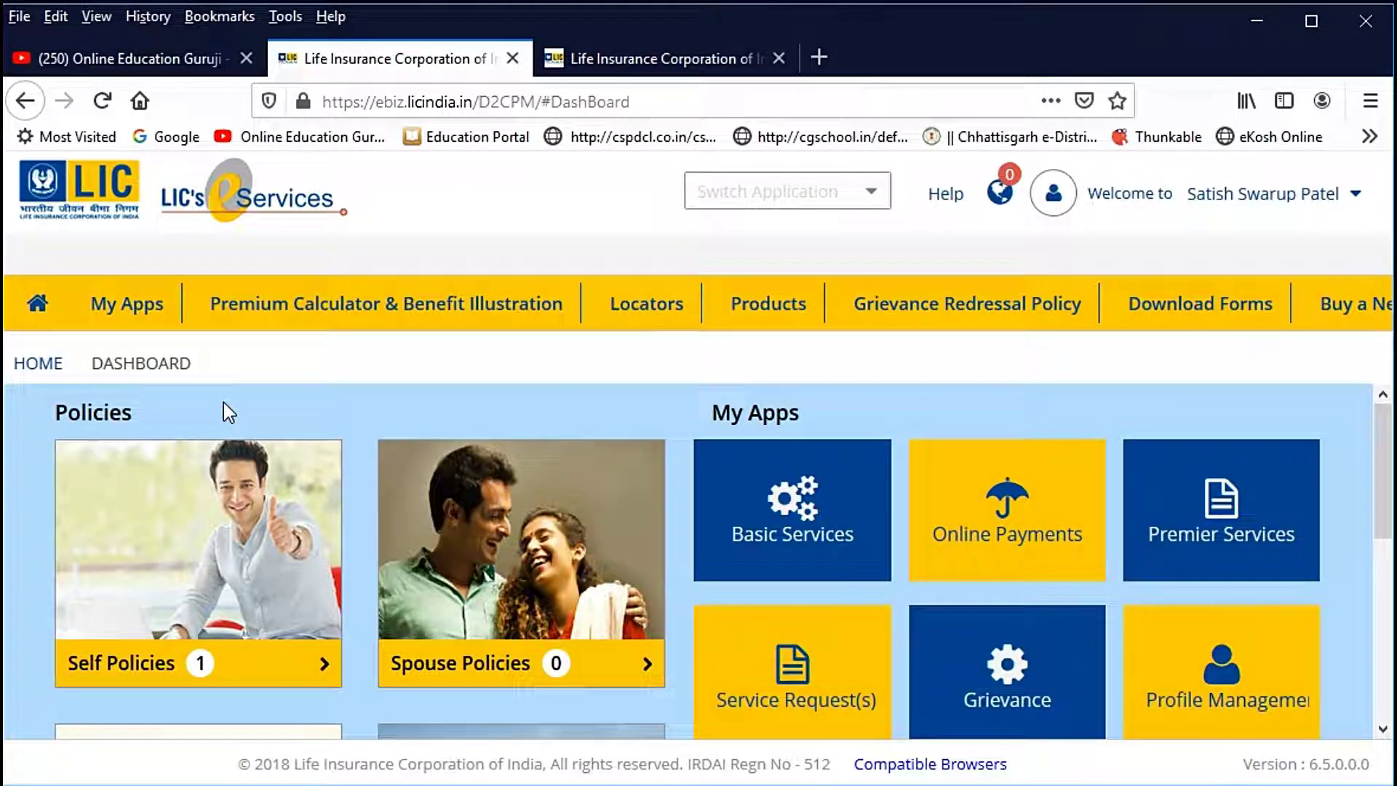
scroll(318, 490, down, 2)
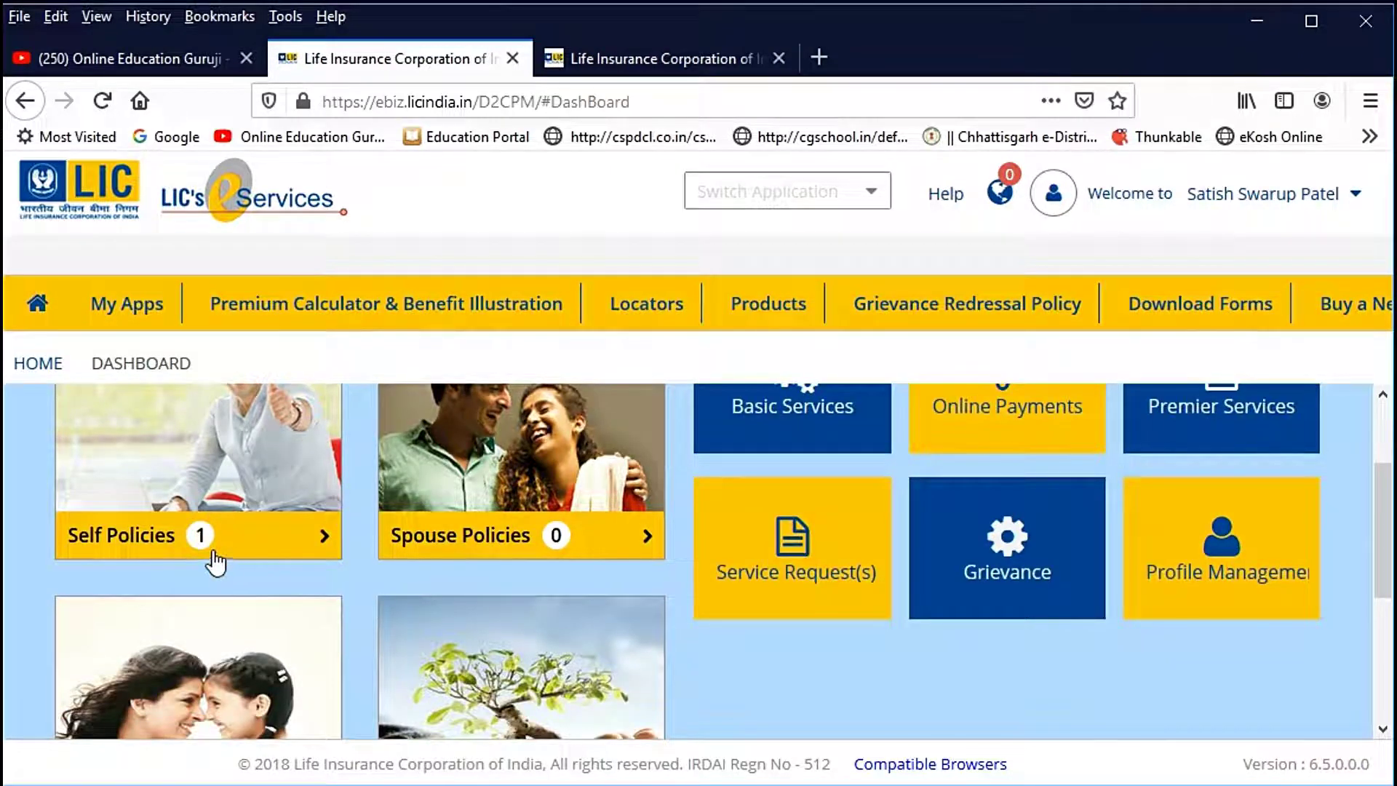
scroll(227, 556, up, 2)
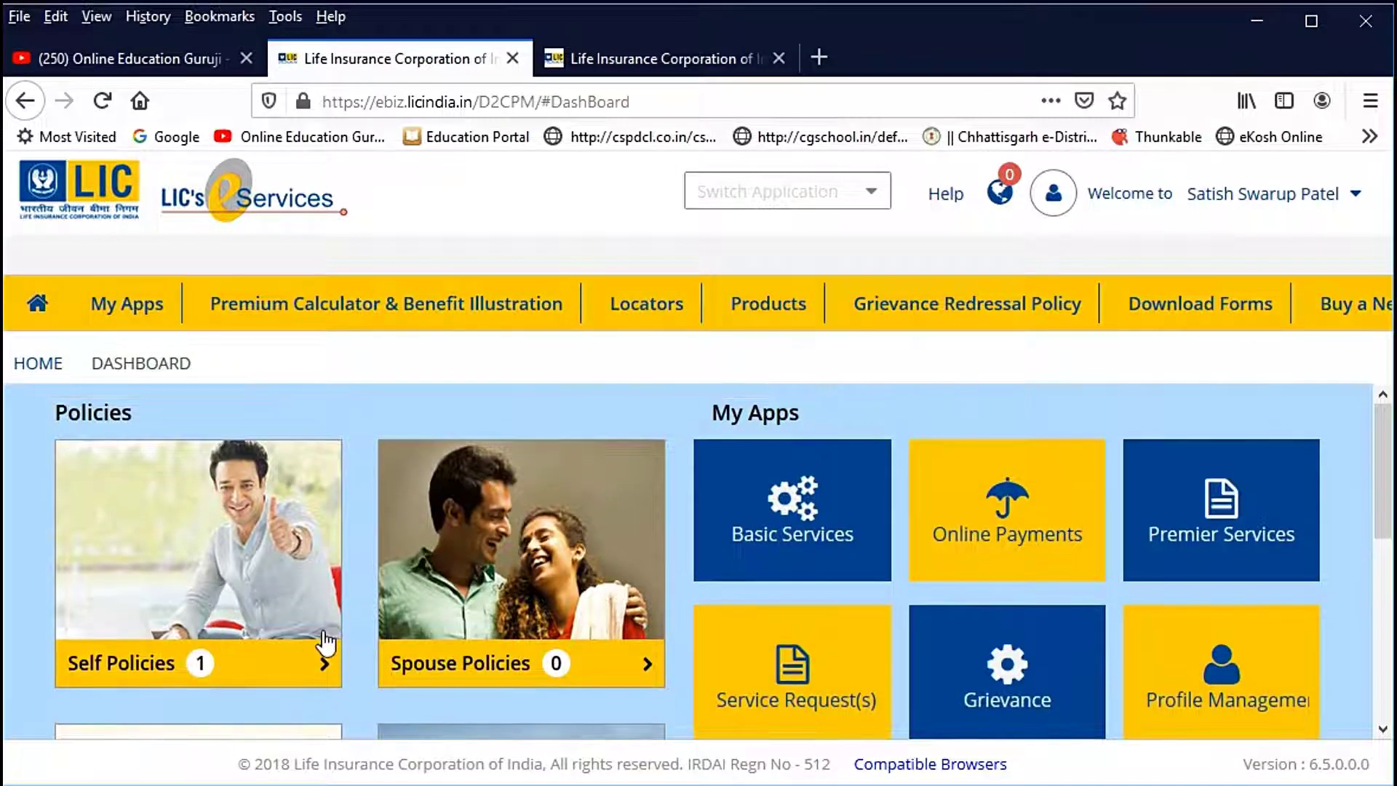
scroll(349, 626, down, 1)
scroll(377, 602, down, 1)
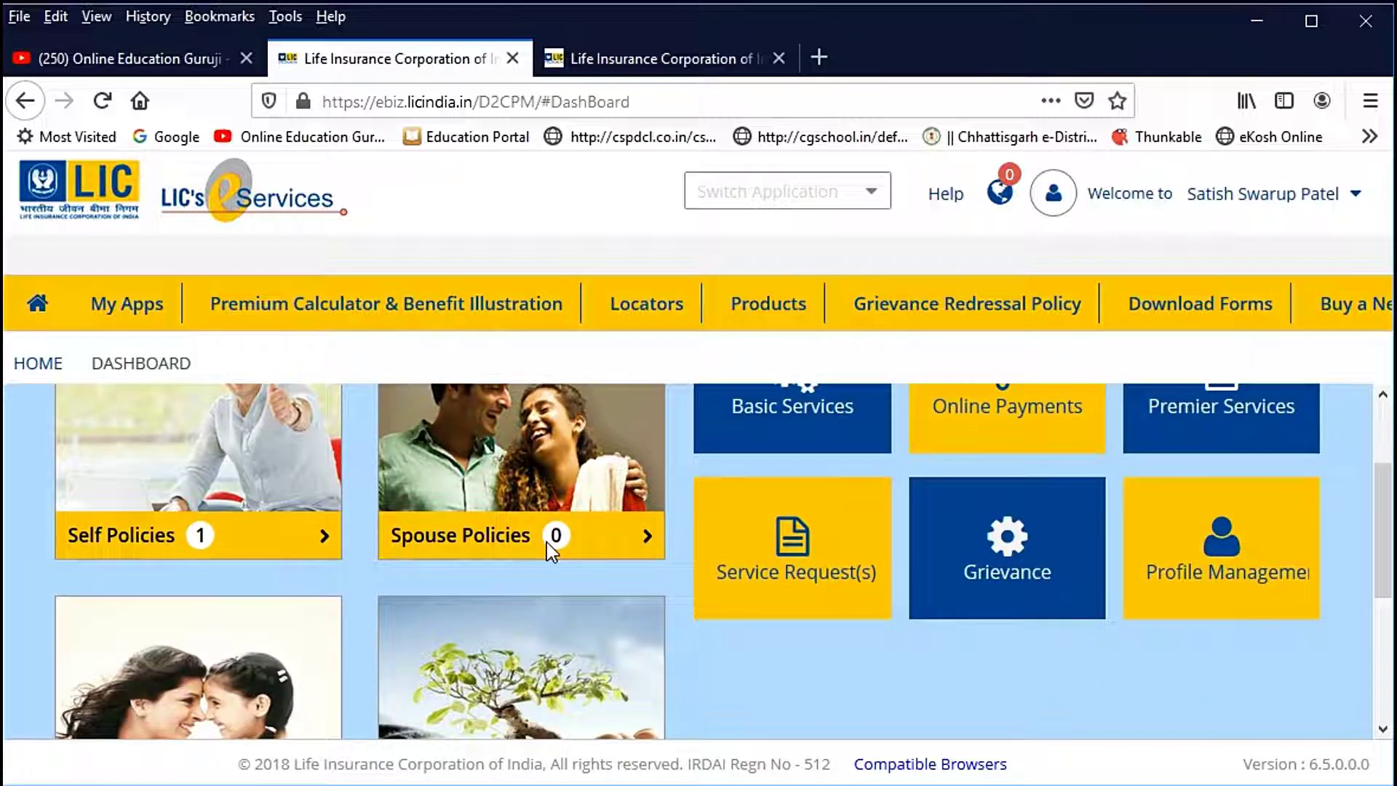
scroll(547, 543, down, 2)
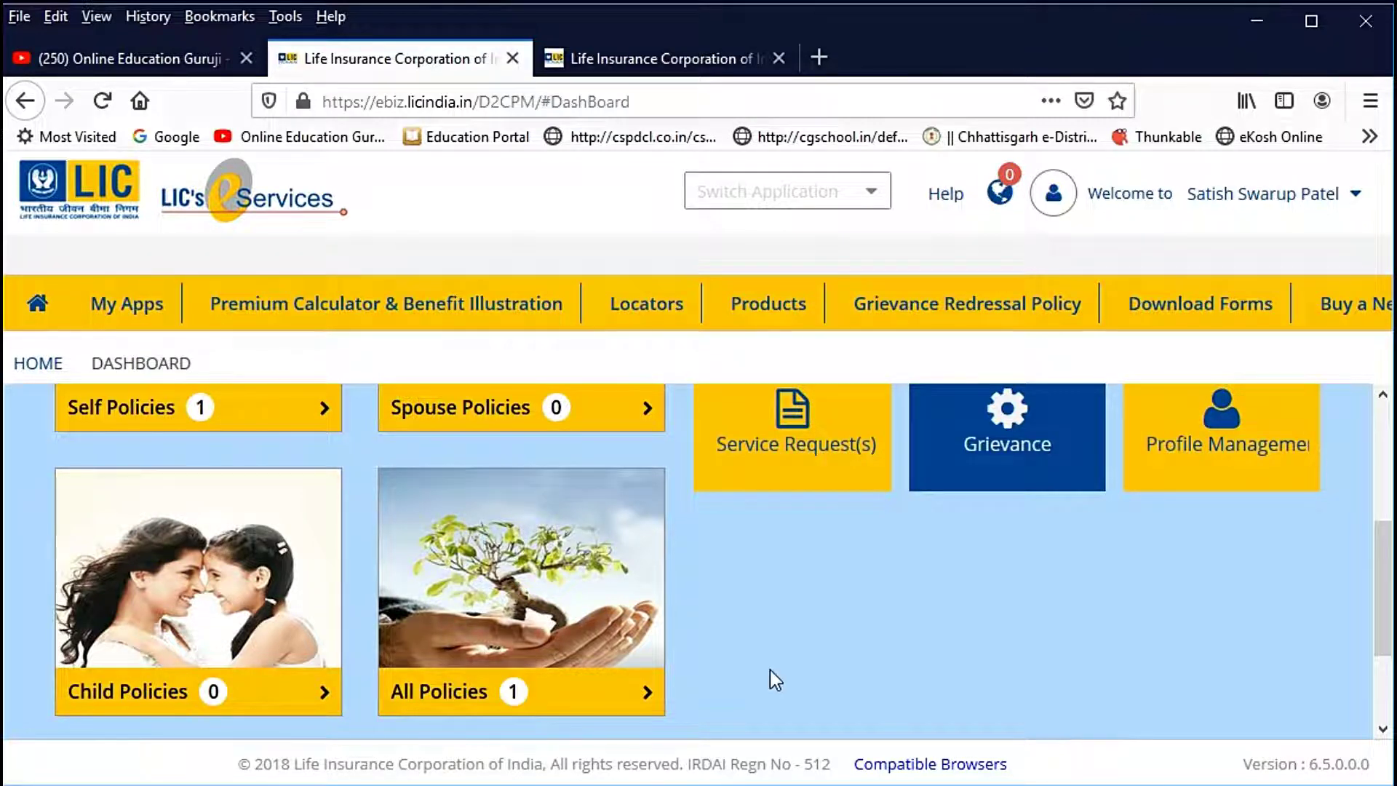
scroll(779, 673, up, 2)
scroll(779, 666, up, 2)
scroll(786, 664, down, 2)
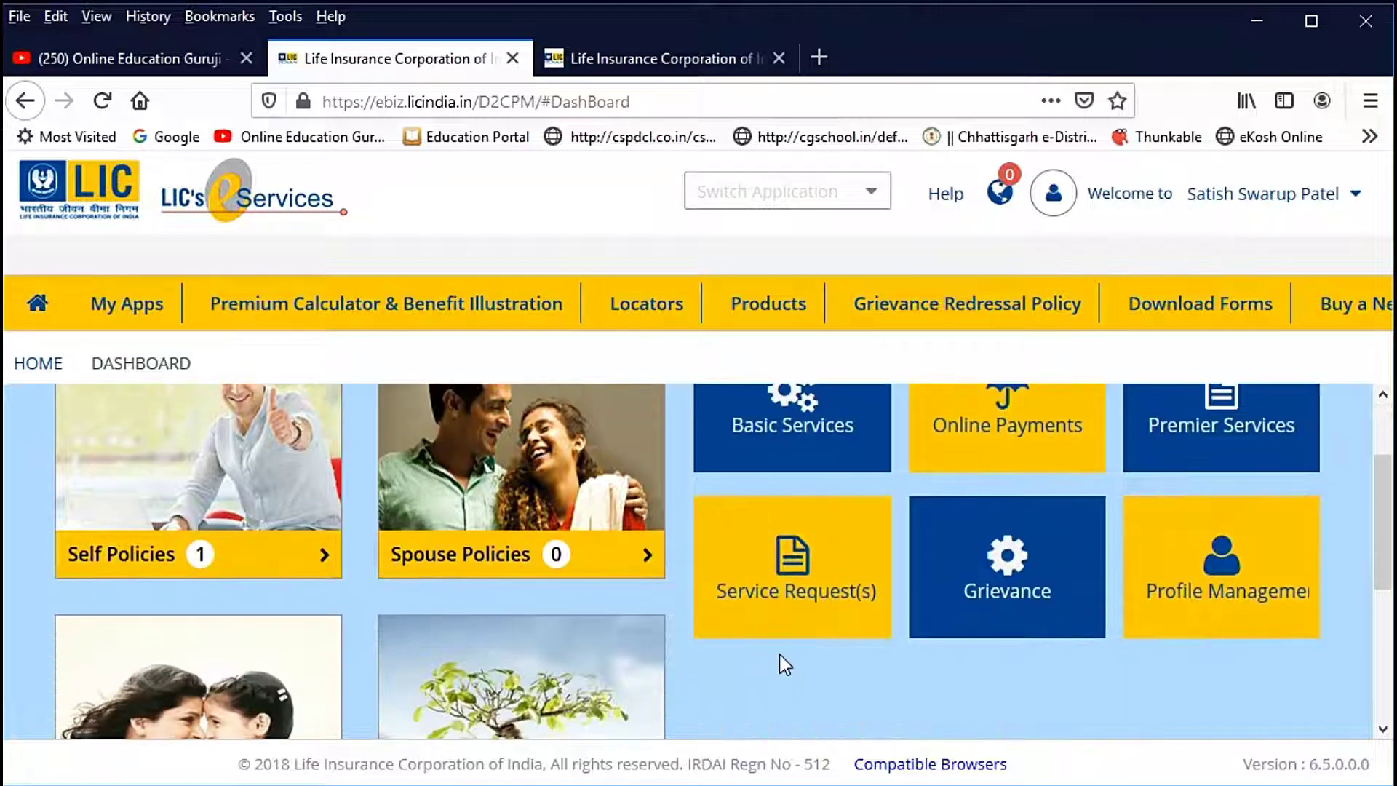
scroll(783, 661, up, 2)
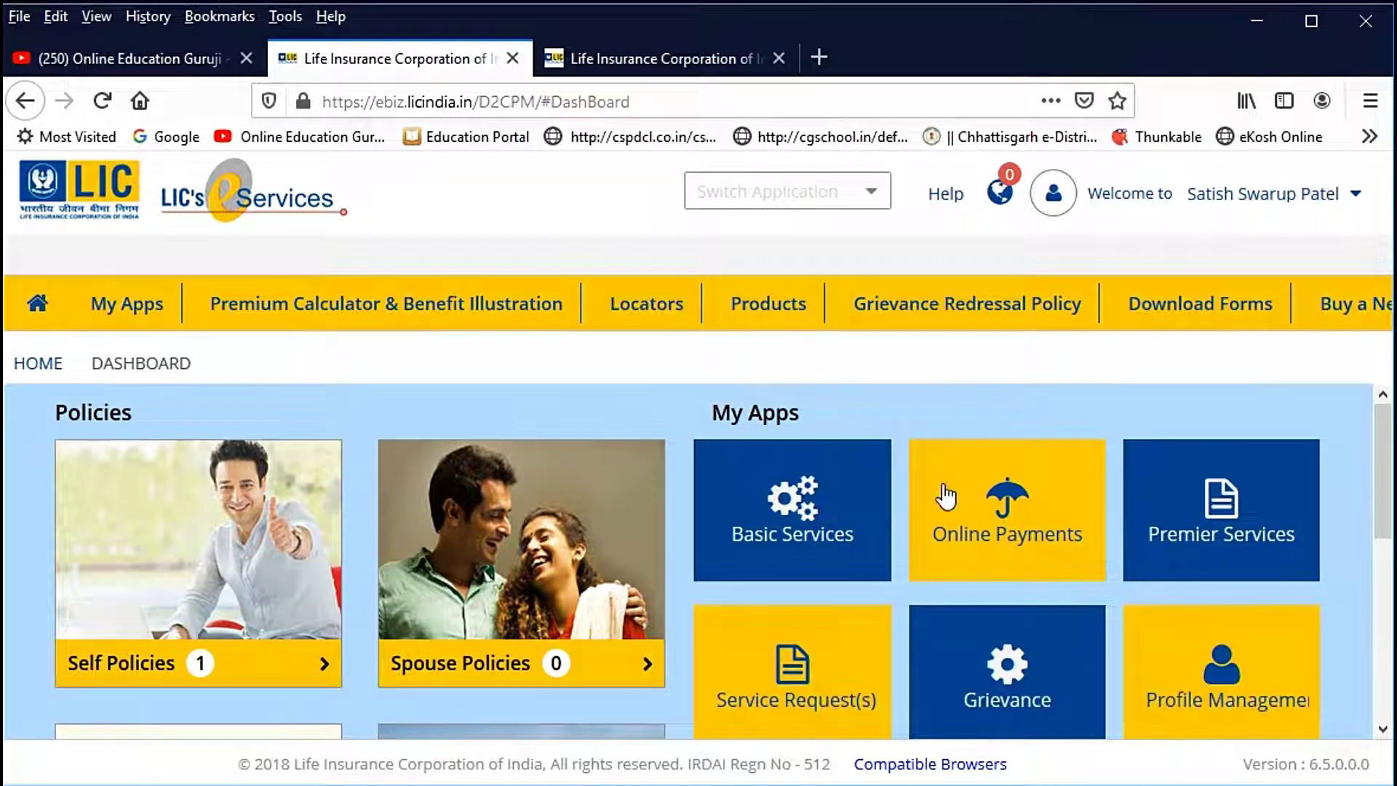
mouse_move(1035, 542)
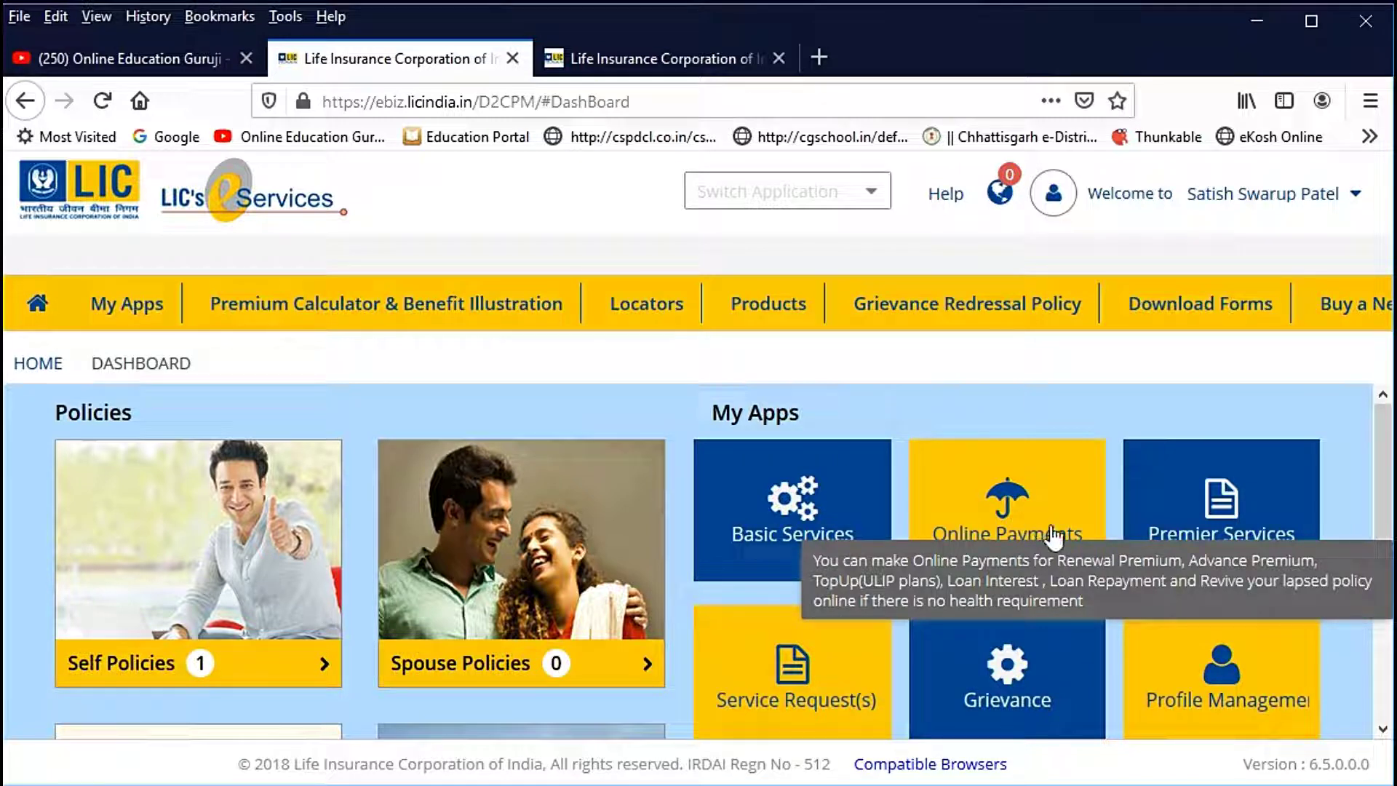
mouse_move(1277, 535)
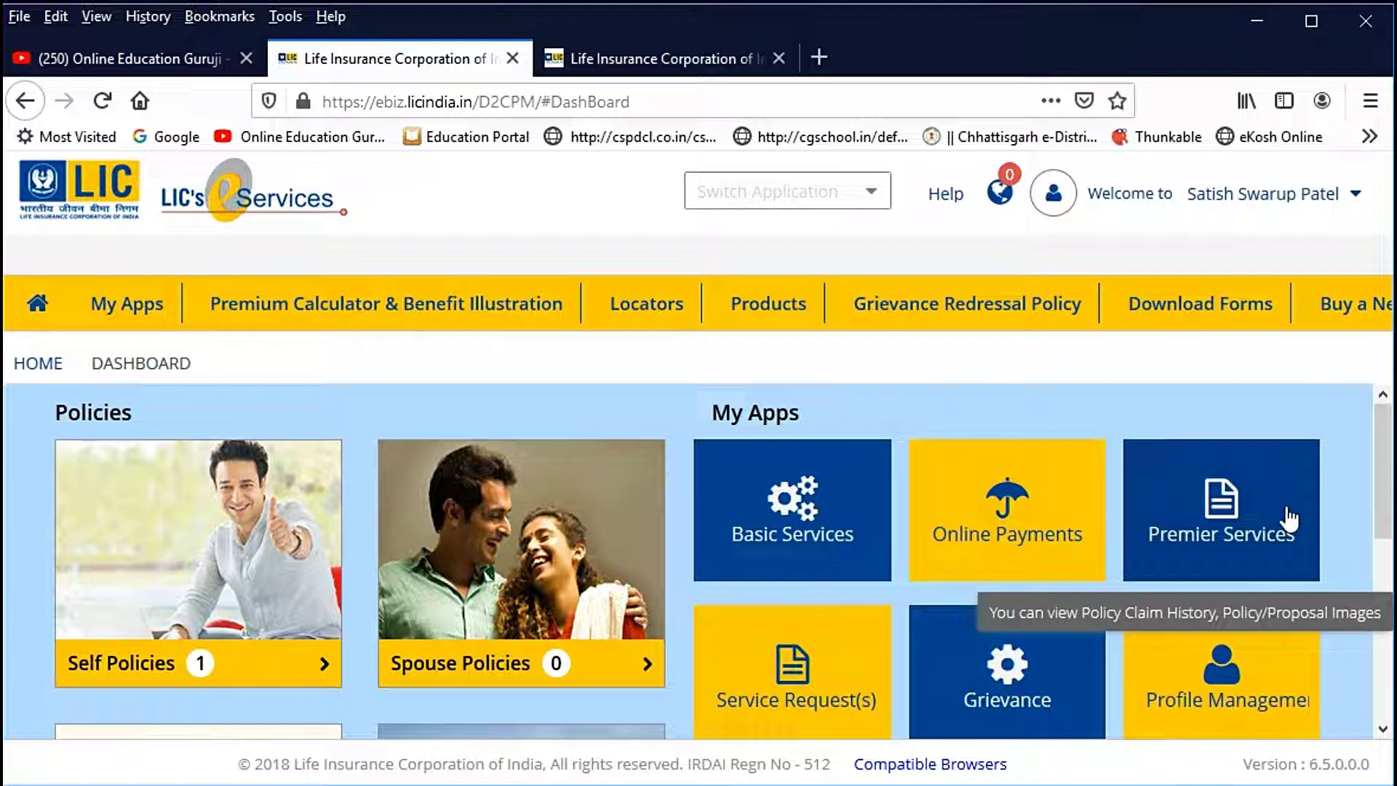
mouse_move(1046, 705)
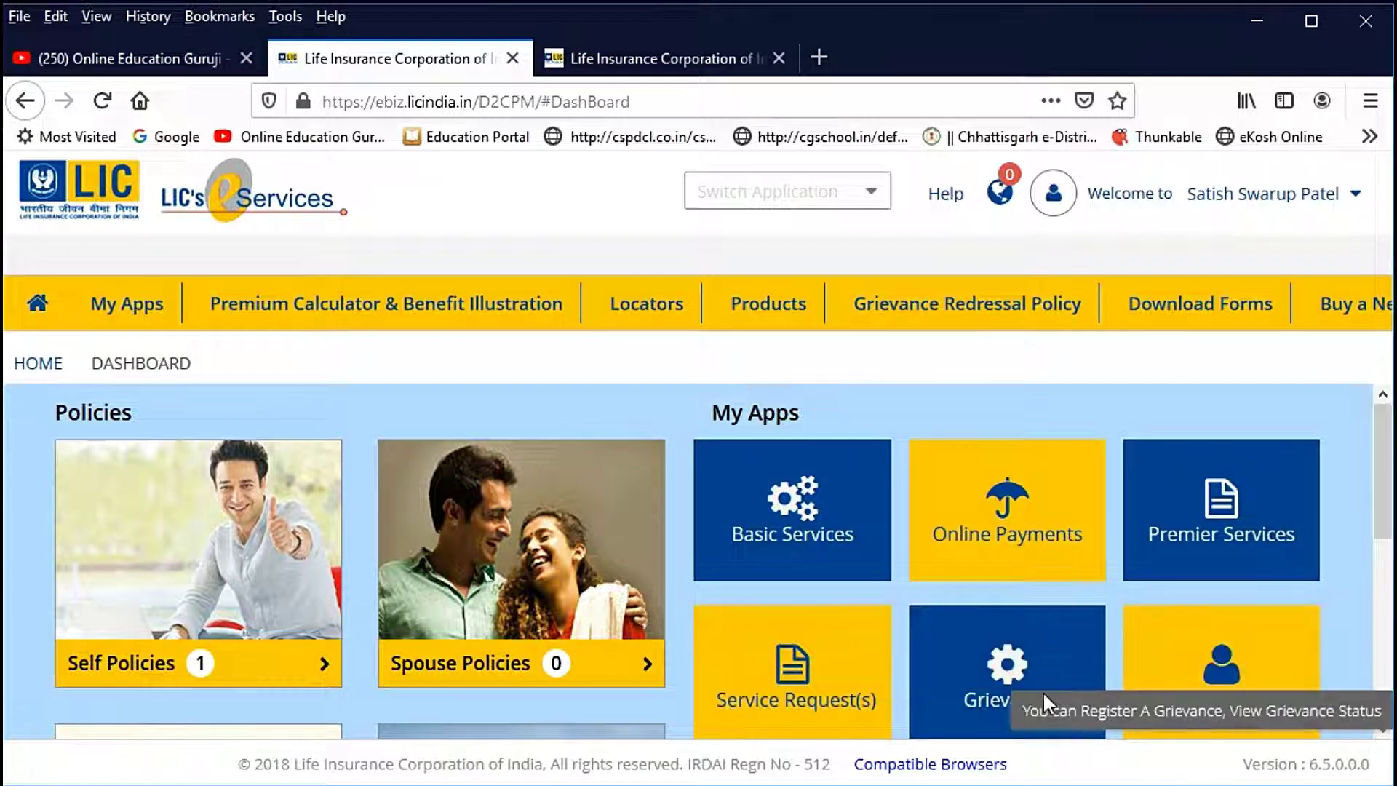
mouse_move(1164, 700)
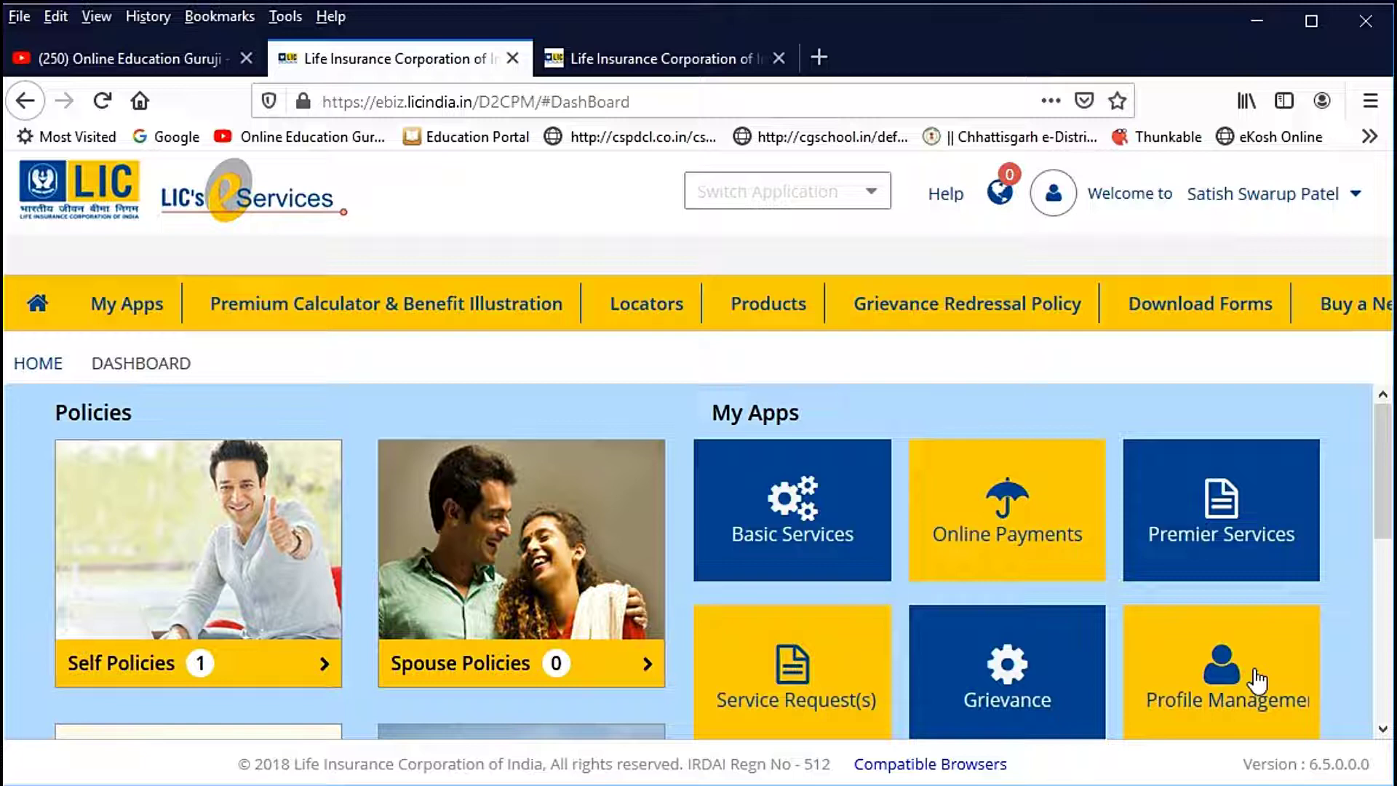
mouse_move(802, 509)
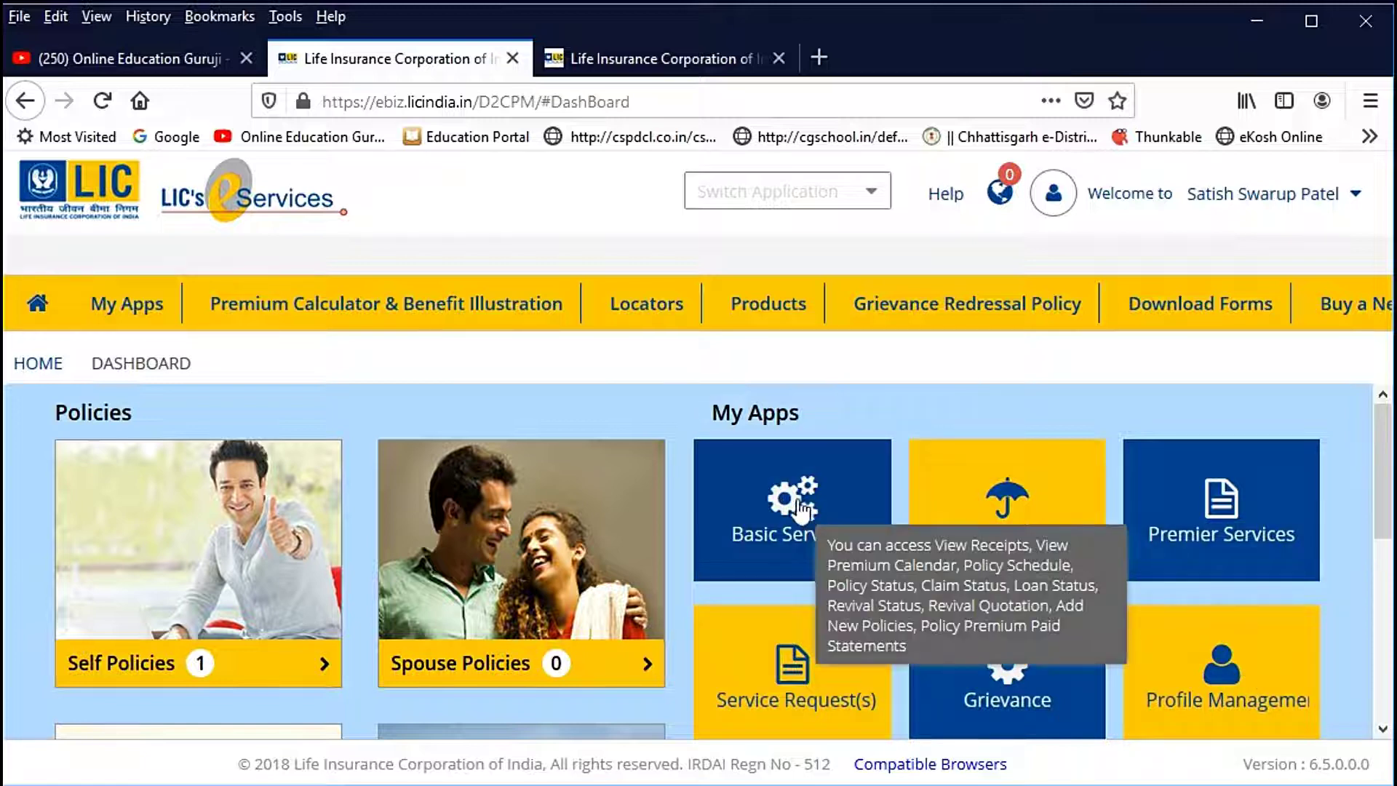
Step: Open Basic Services and check the Self, Spouse, Child and All Policies tabs for the Jeevan Anand policy
click(801, 509)
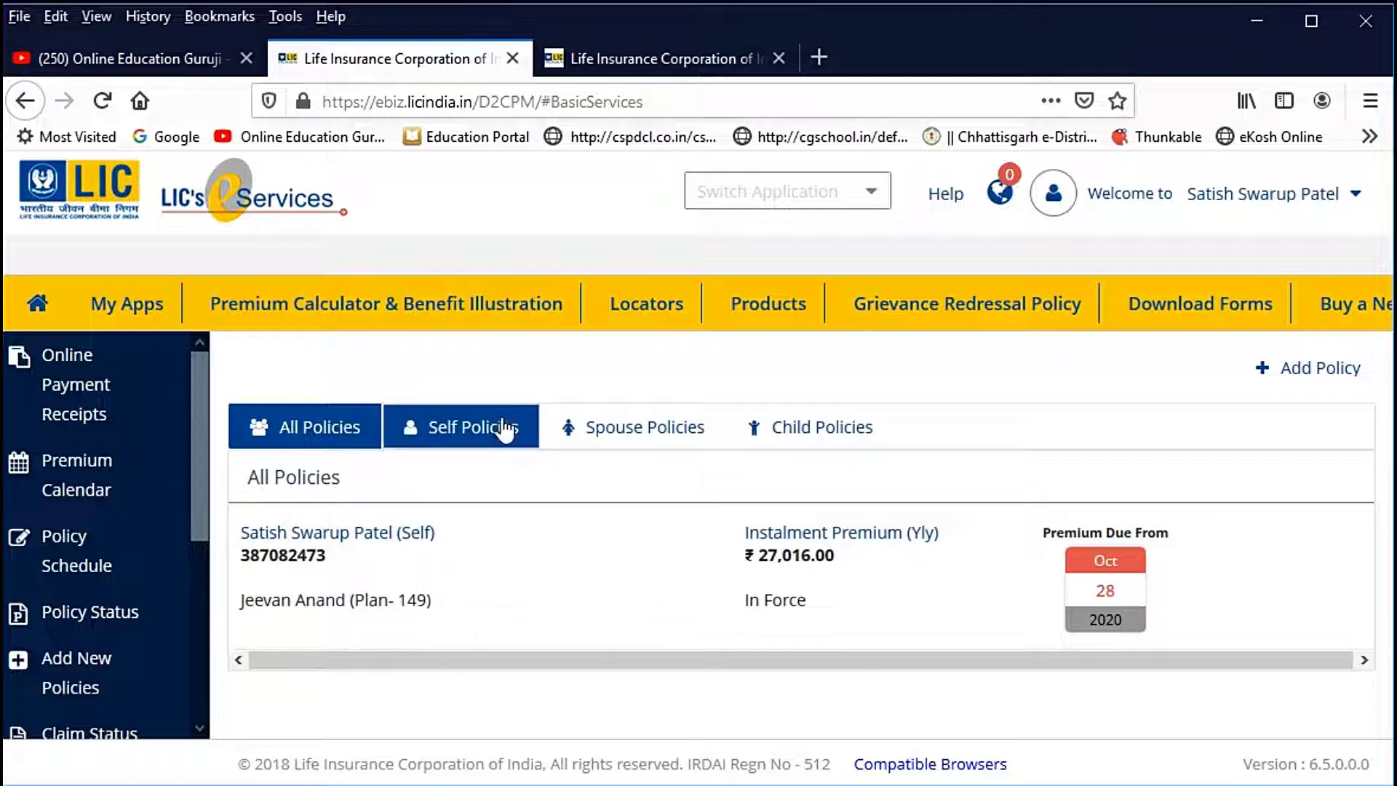
click(502, 429)
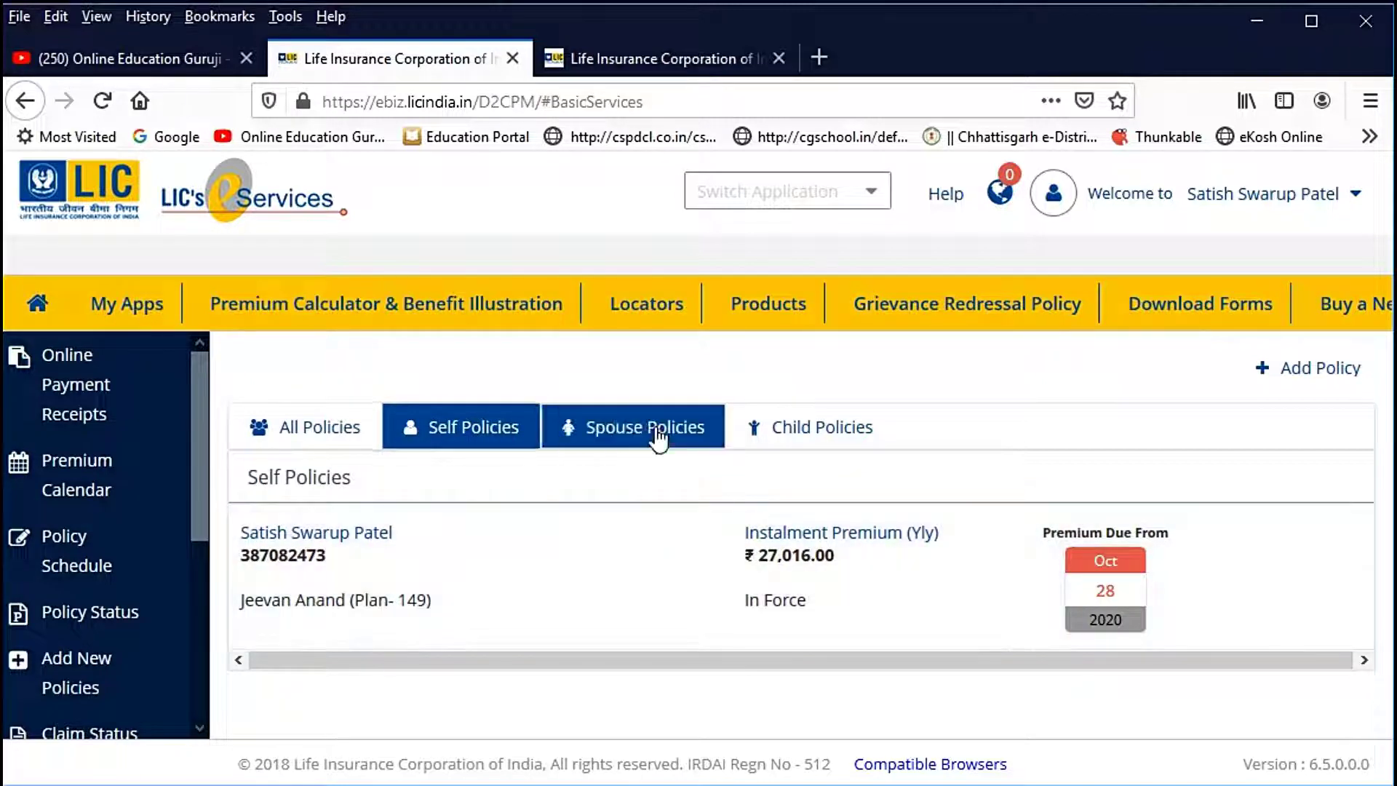
click(658, 437)
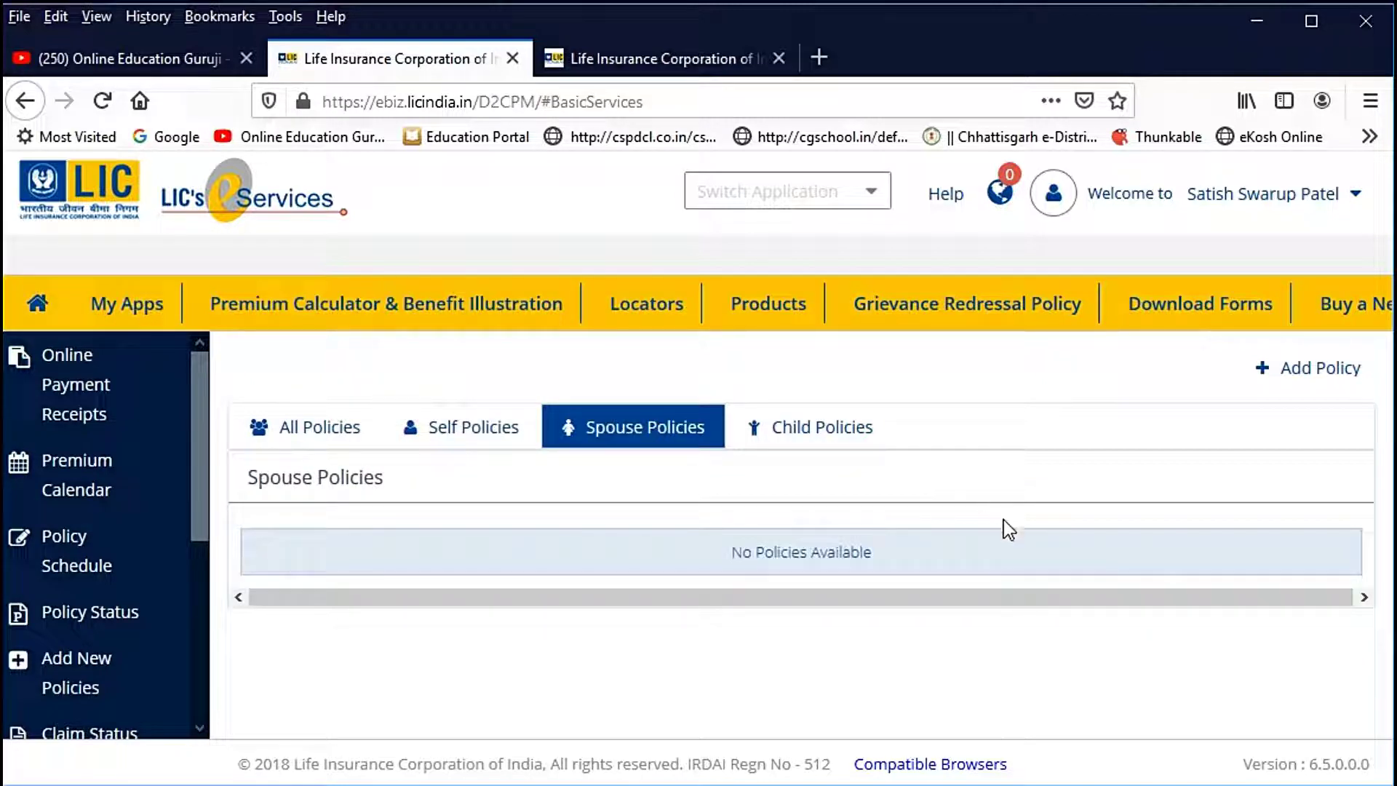
click(839, 435)
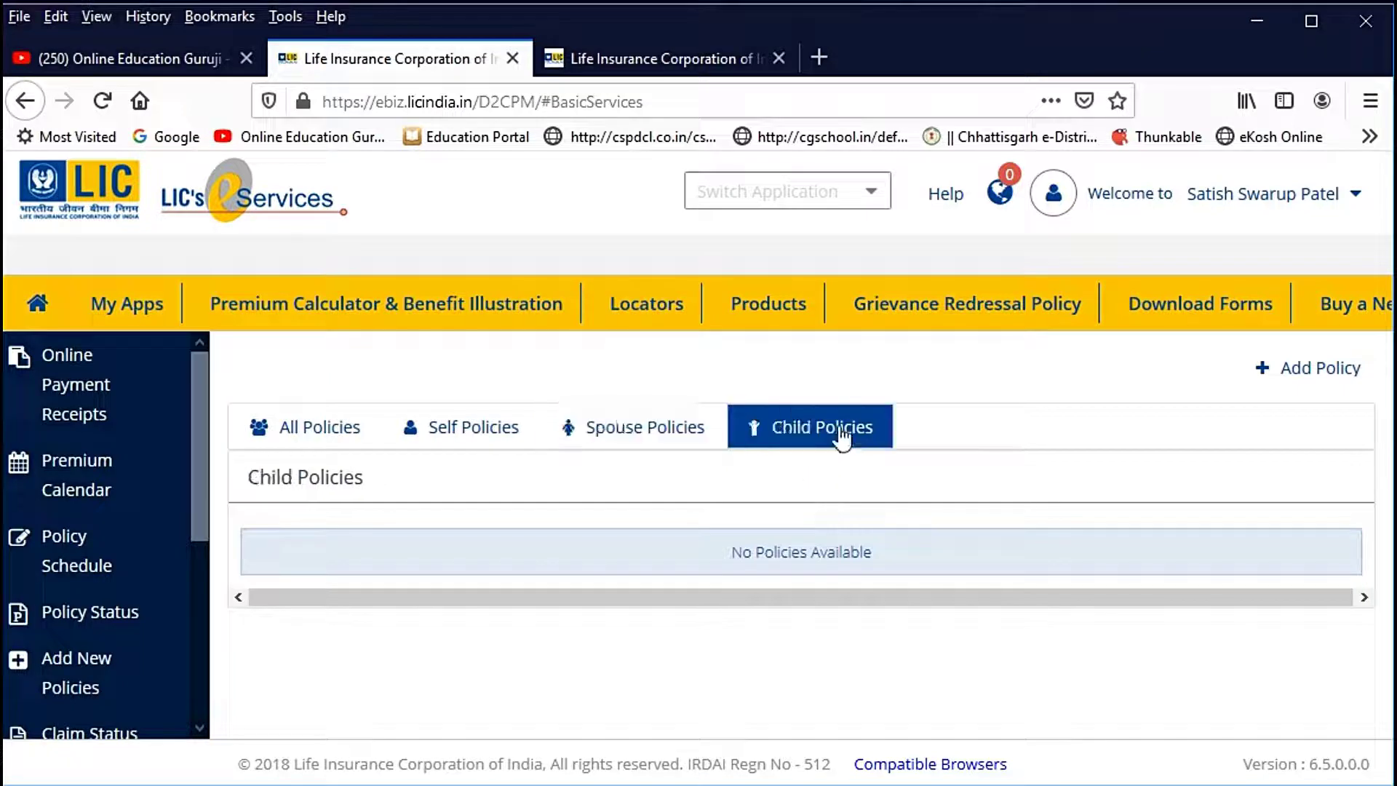
click(316, 436)
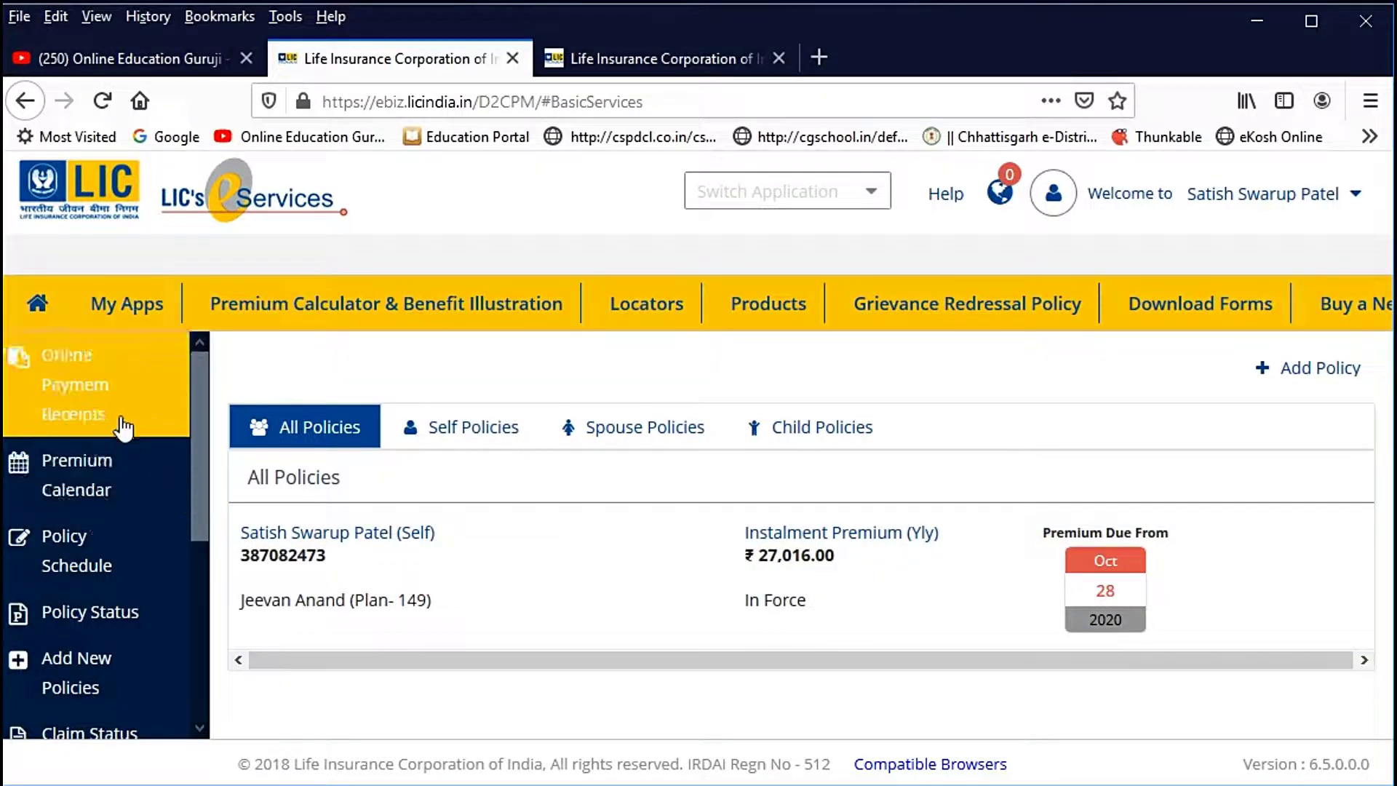
click(82, 390)
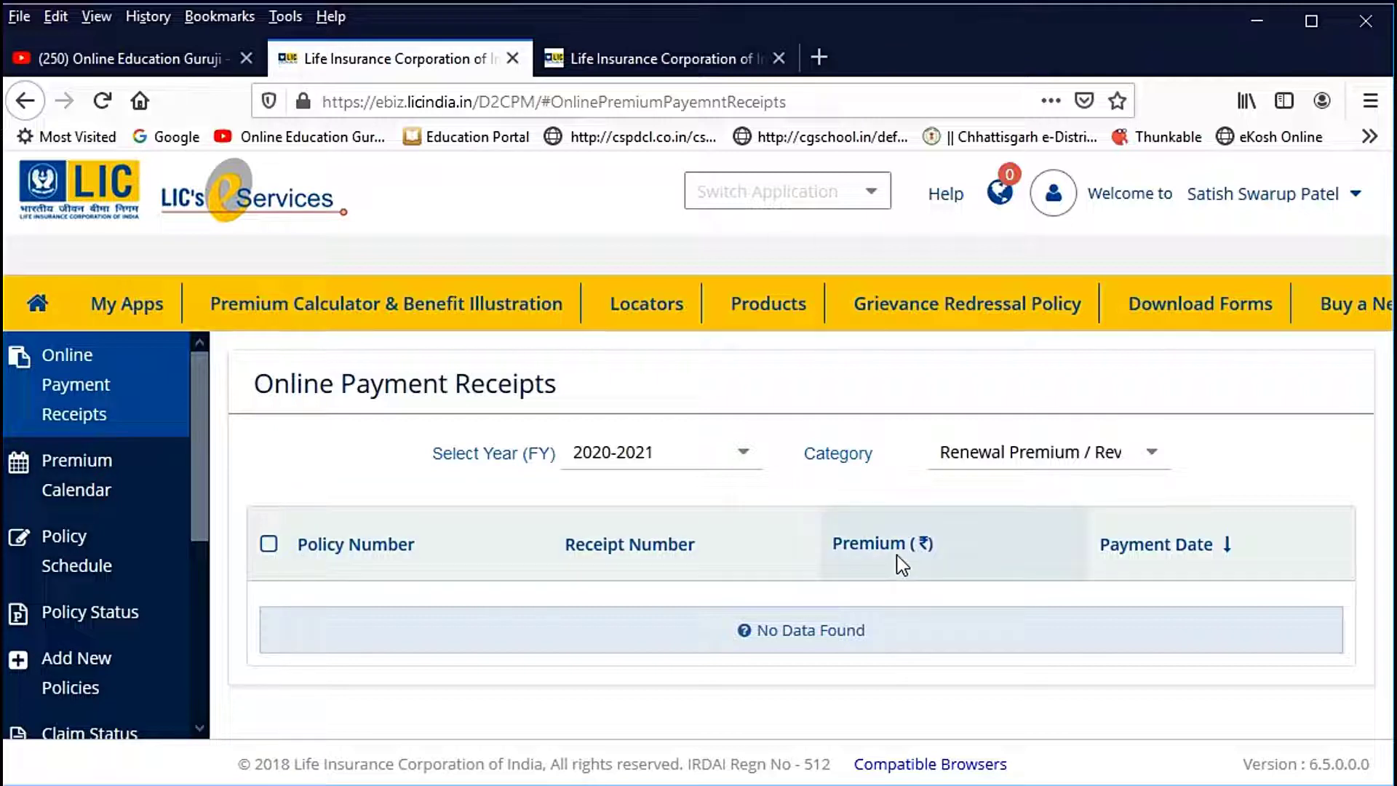
click(1156, 456)
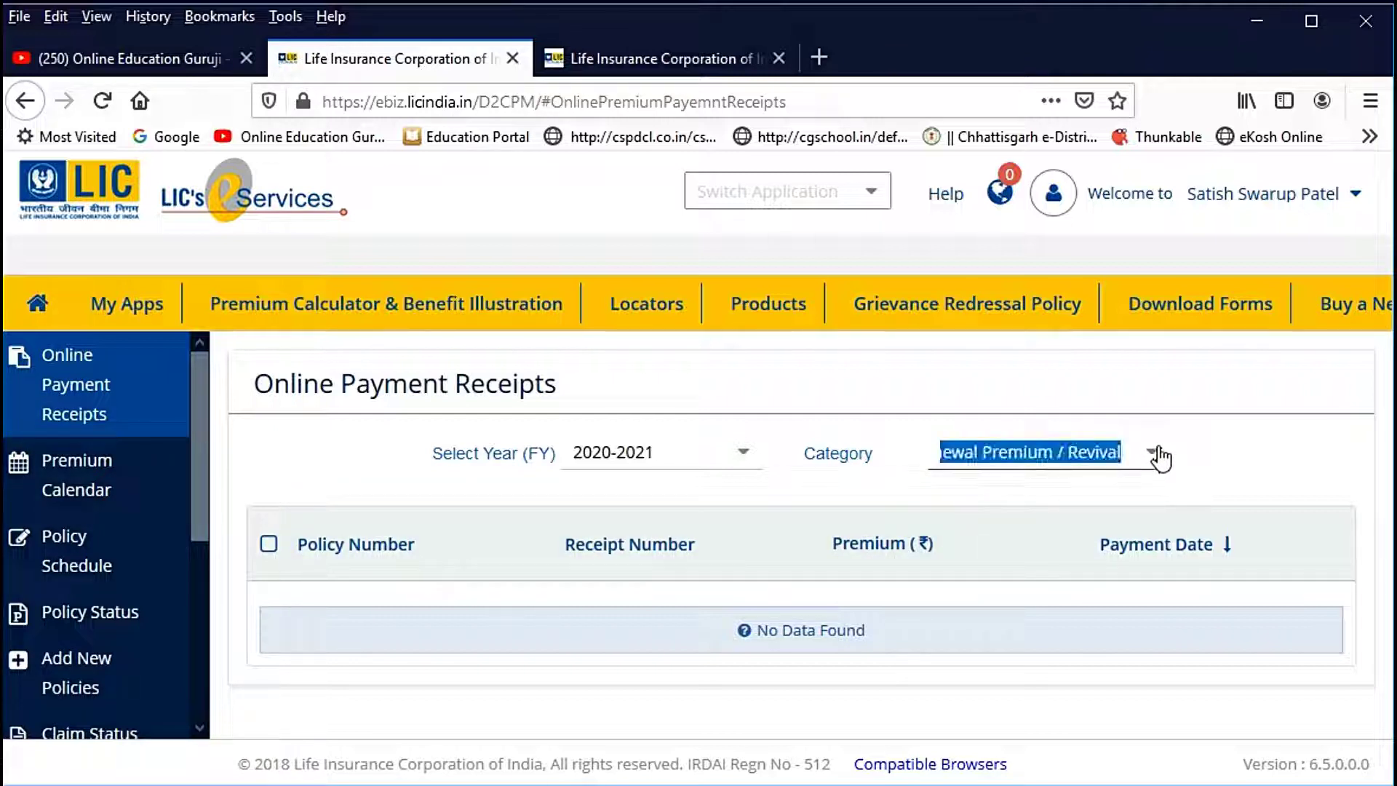
click(1159, 457)
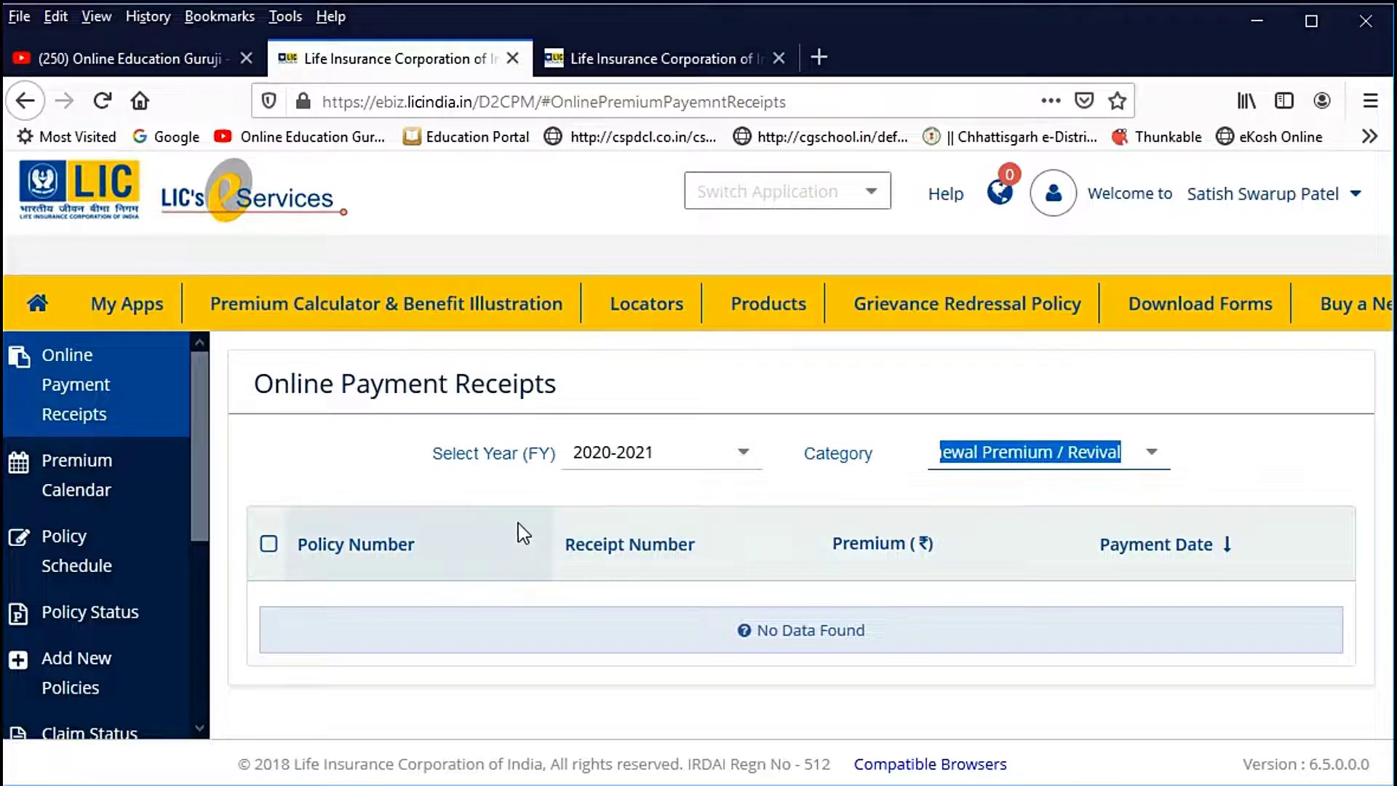
click(749, 455)
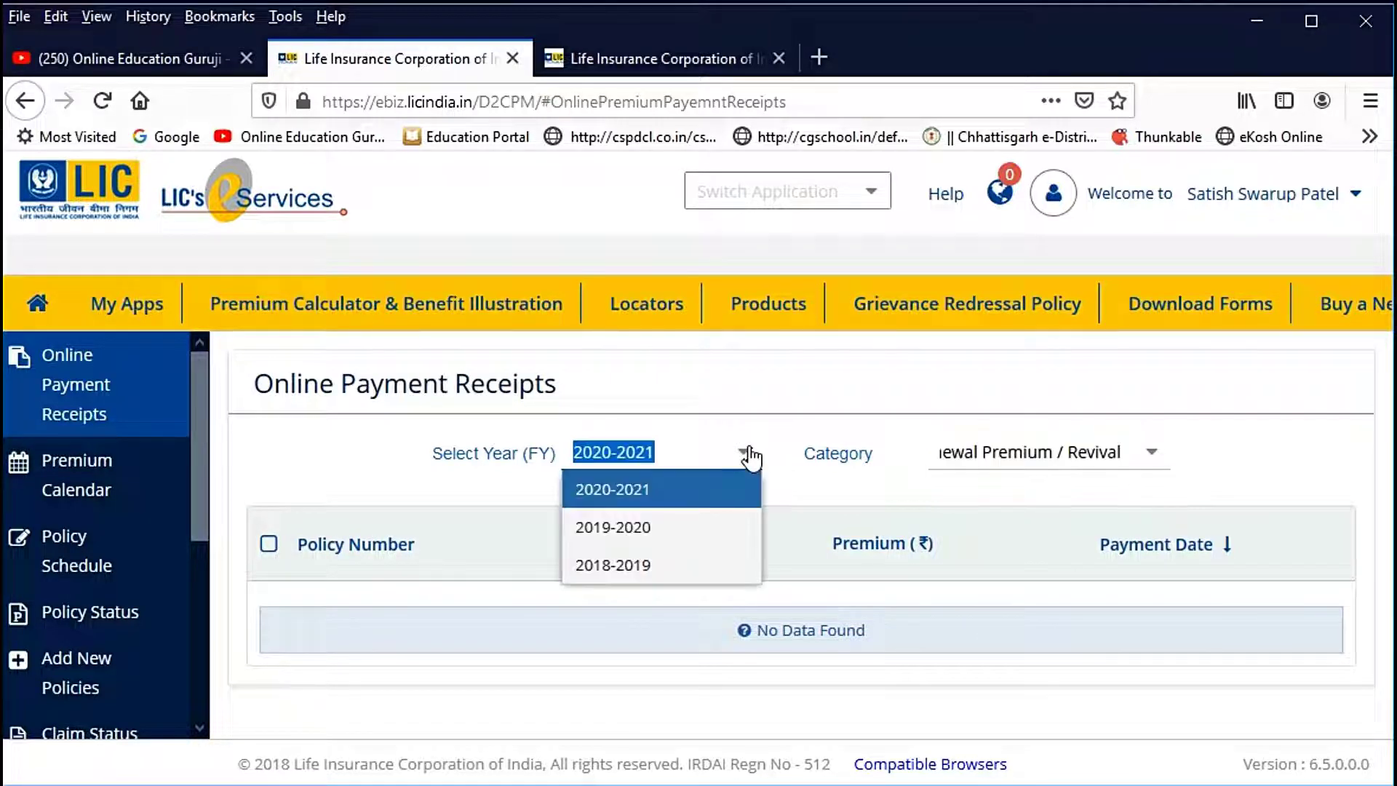
click(635, 529)
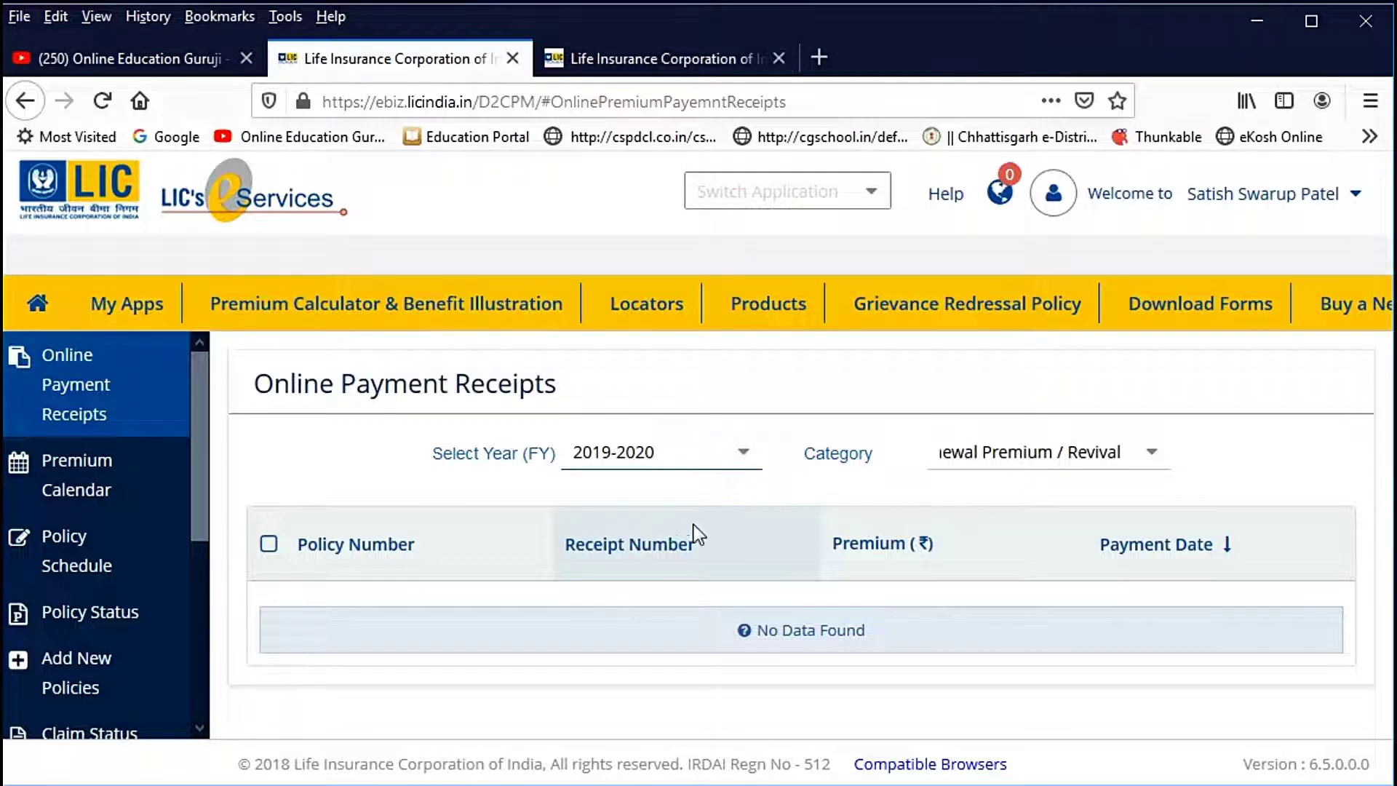
click(747, 454)
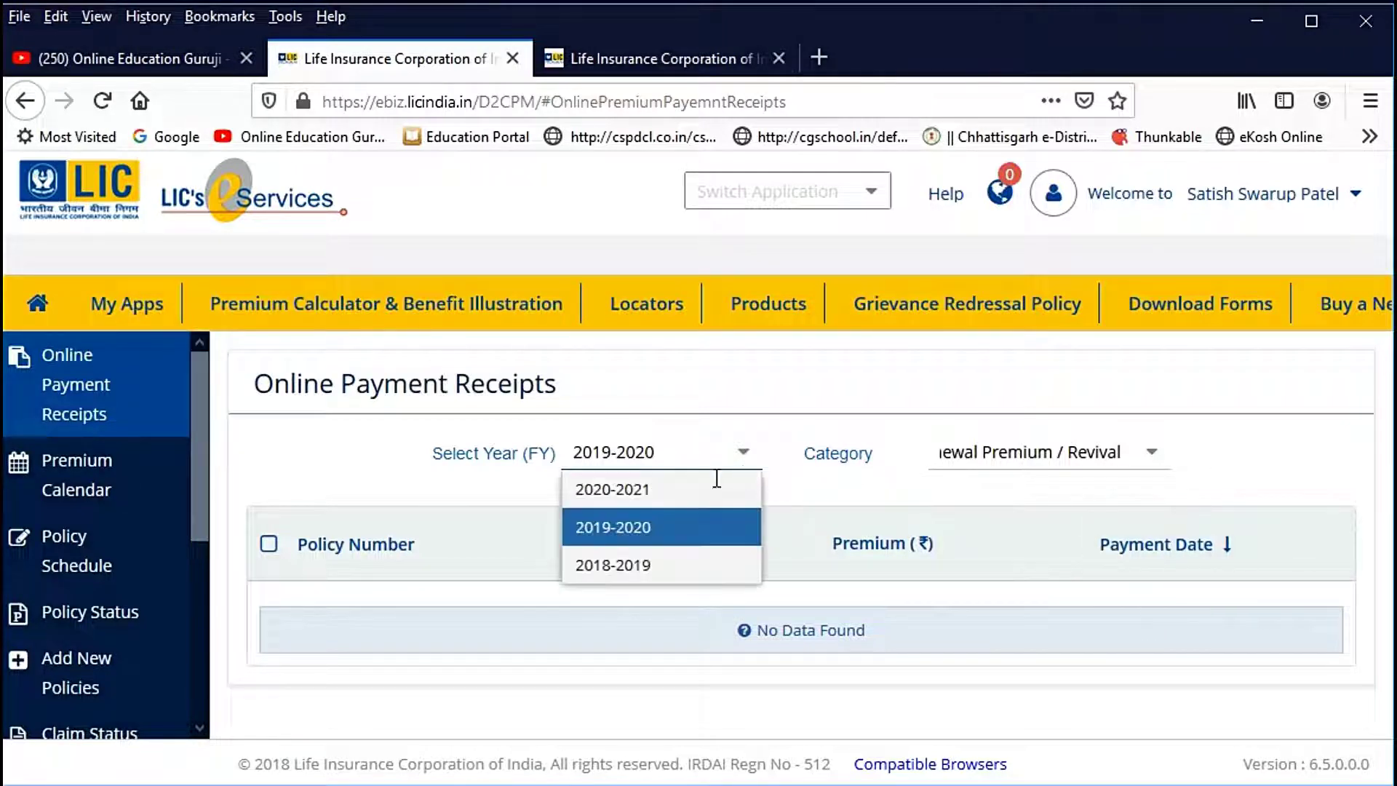
click(647, 491)
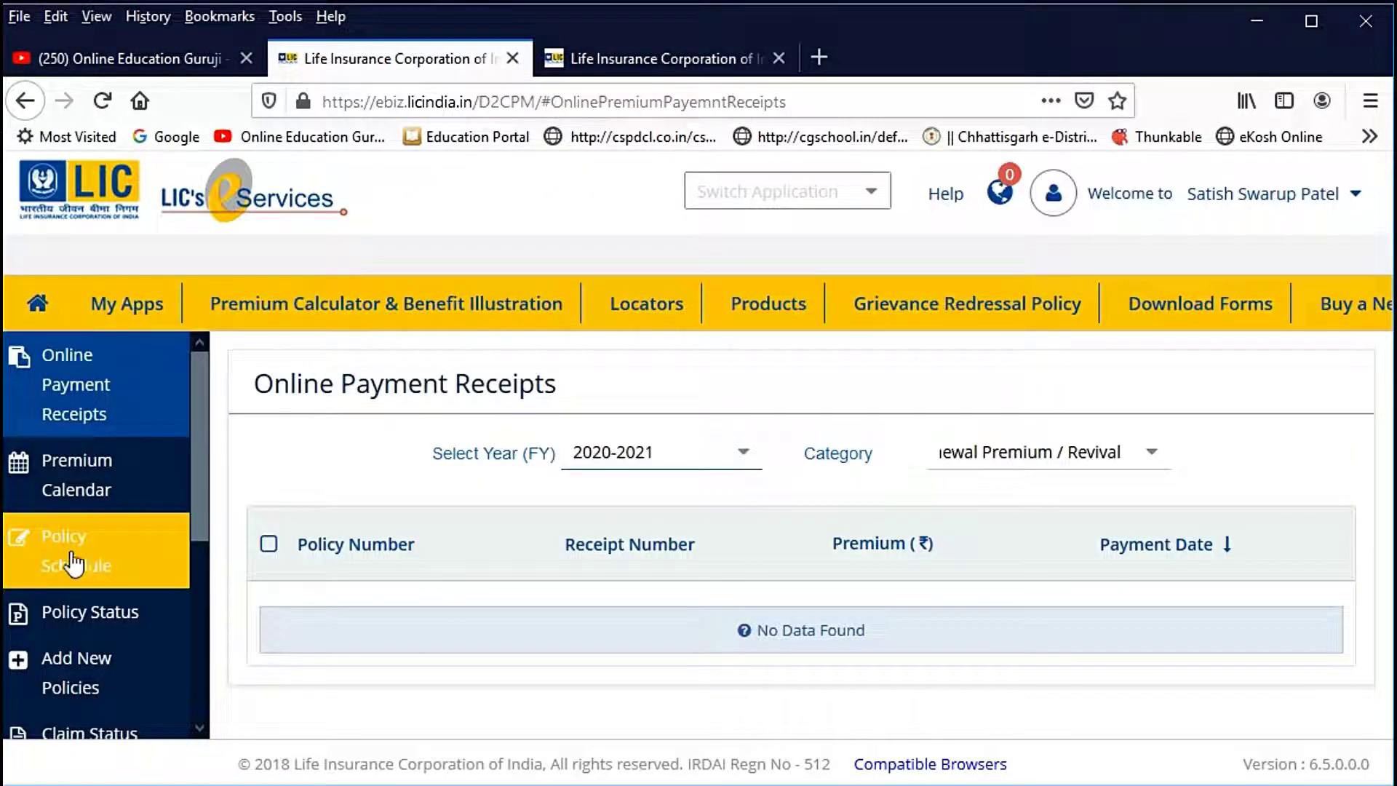
Step: Check the premium calendar and policy schedule, then show the Jeevan Anand policy's In Force status
click(127, 477)
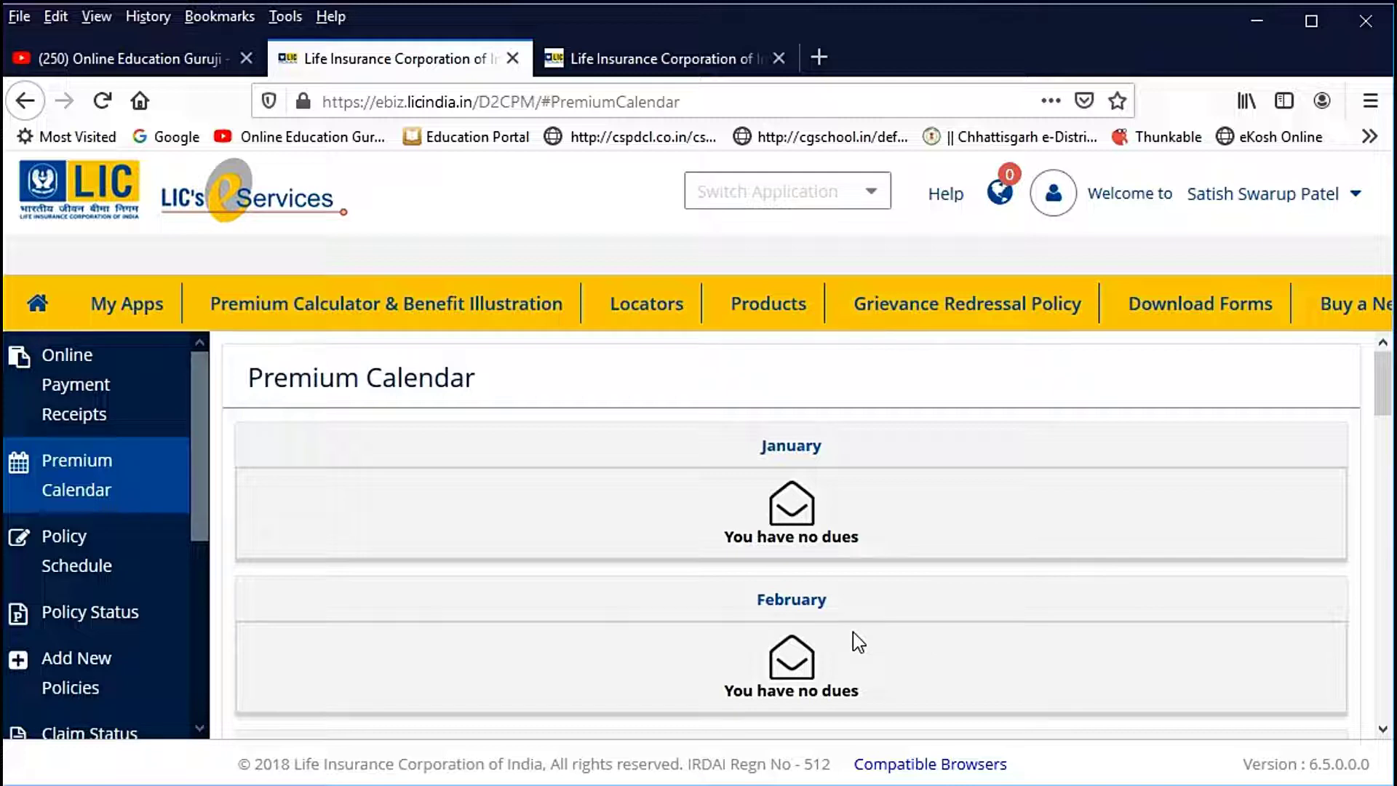
click(61, 557)
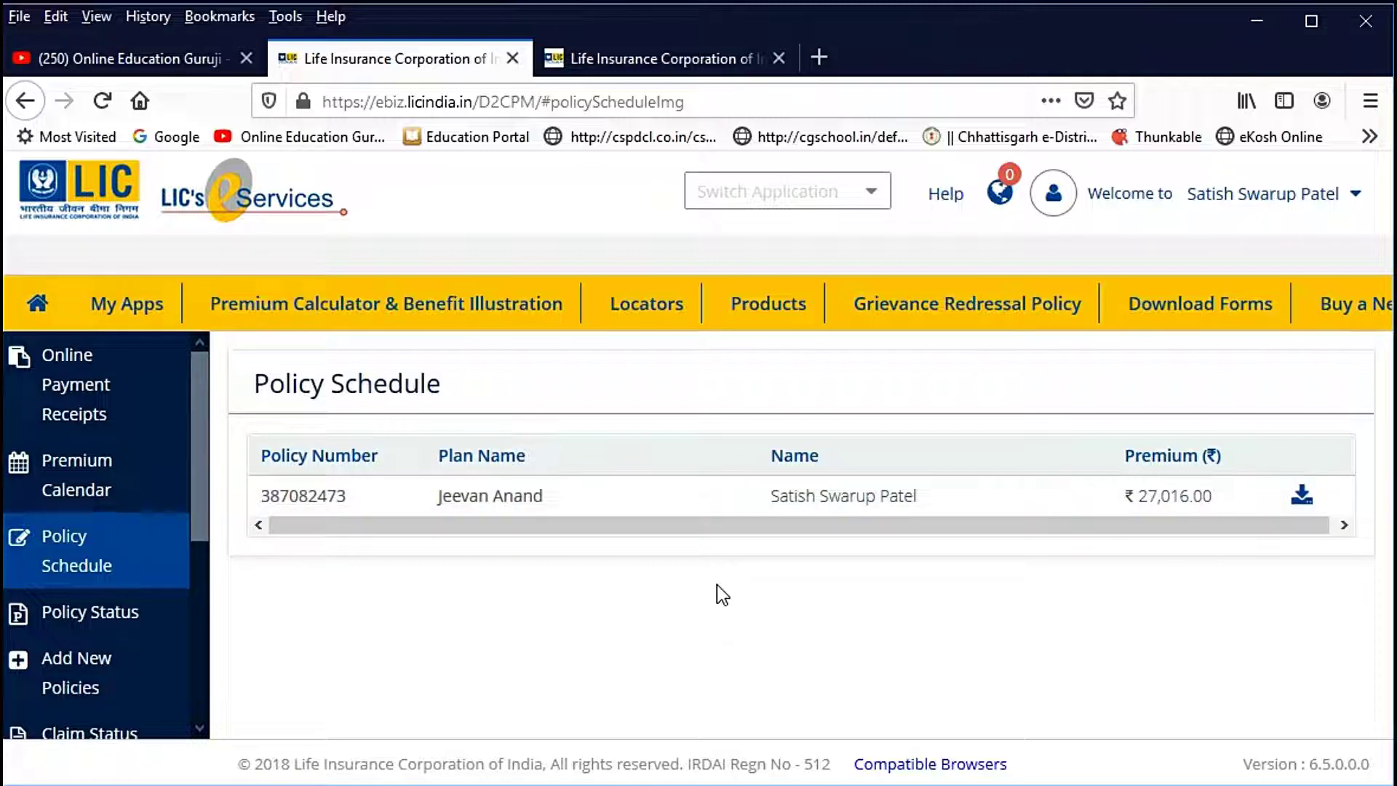
click(109, 614)
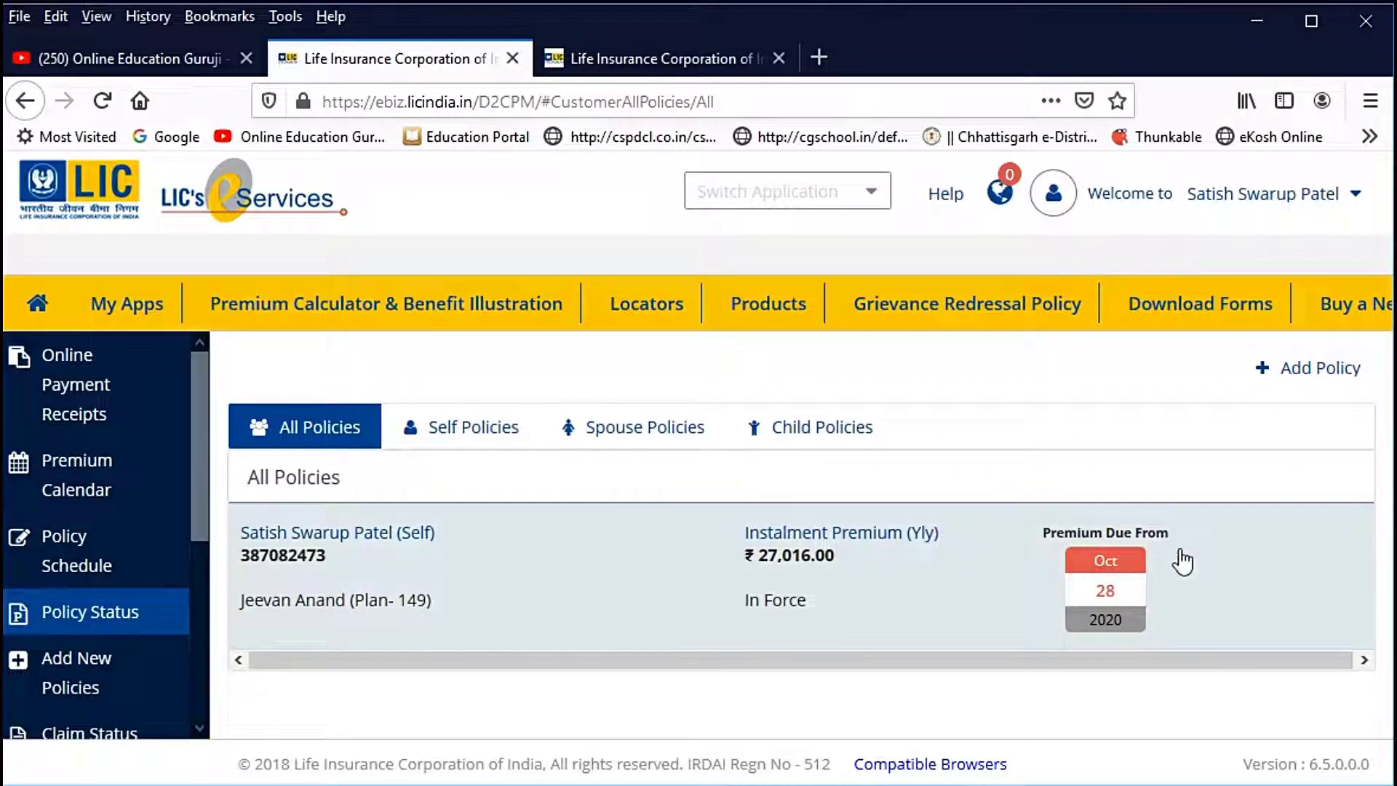
Step: Look at the Add New Policies form, leaving the relationship set to Self
drag(195, 479, 203, 589)
click(84, 465)
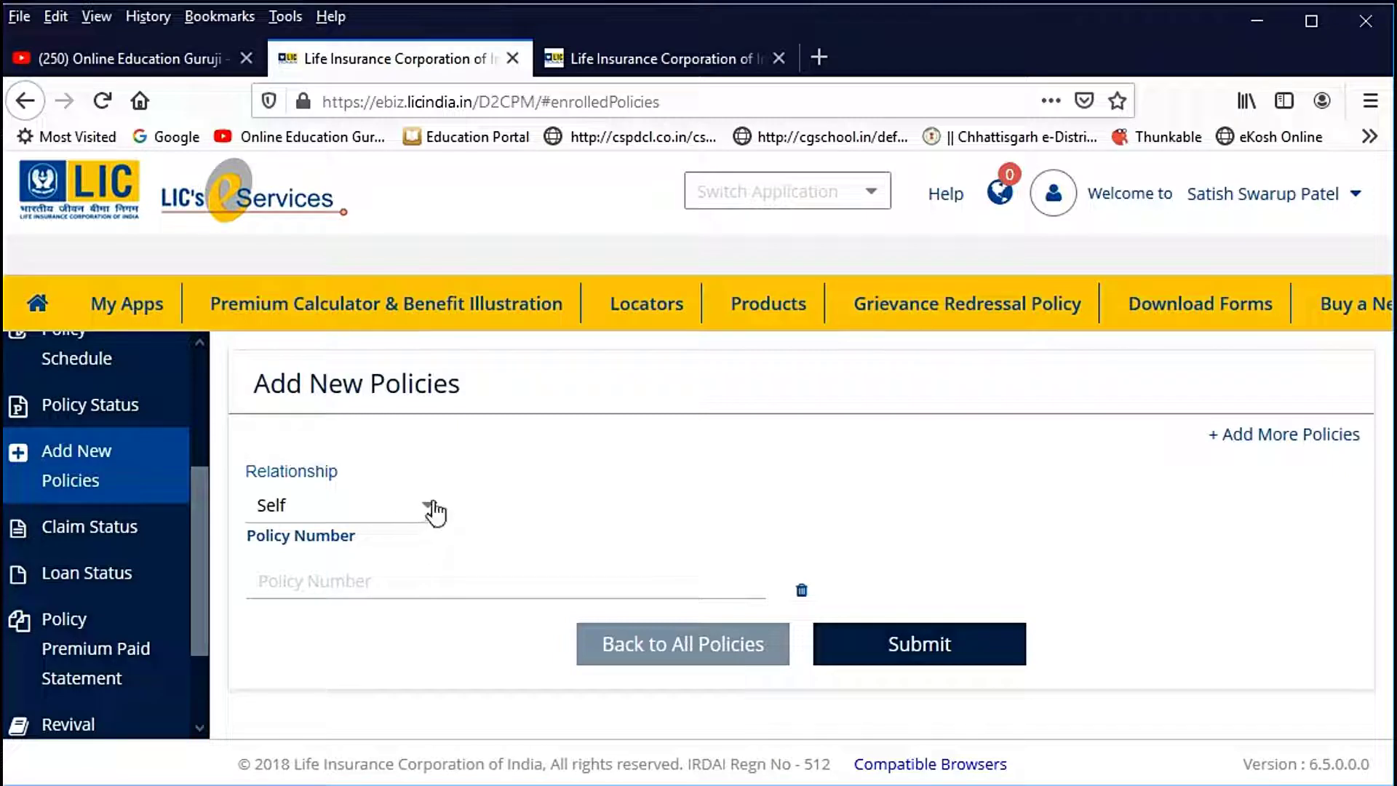
click(437, 509)
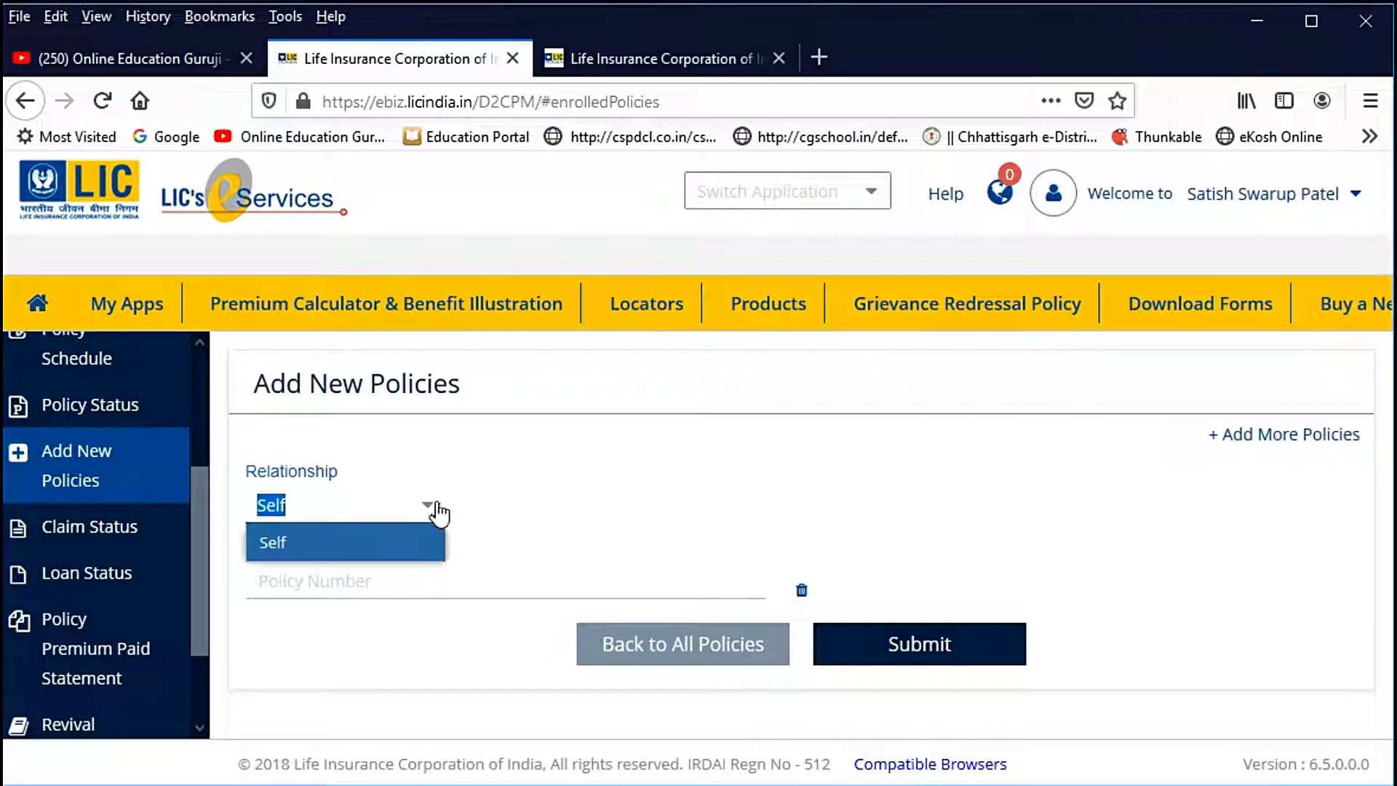
click(436, 510)
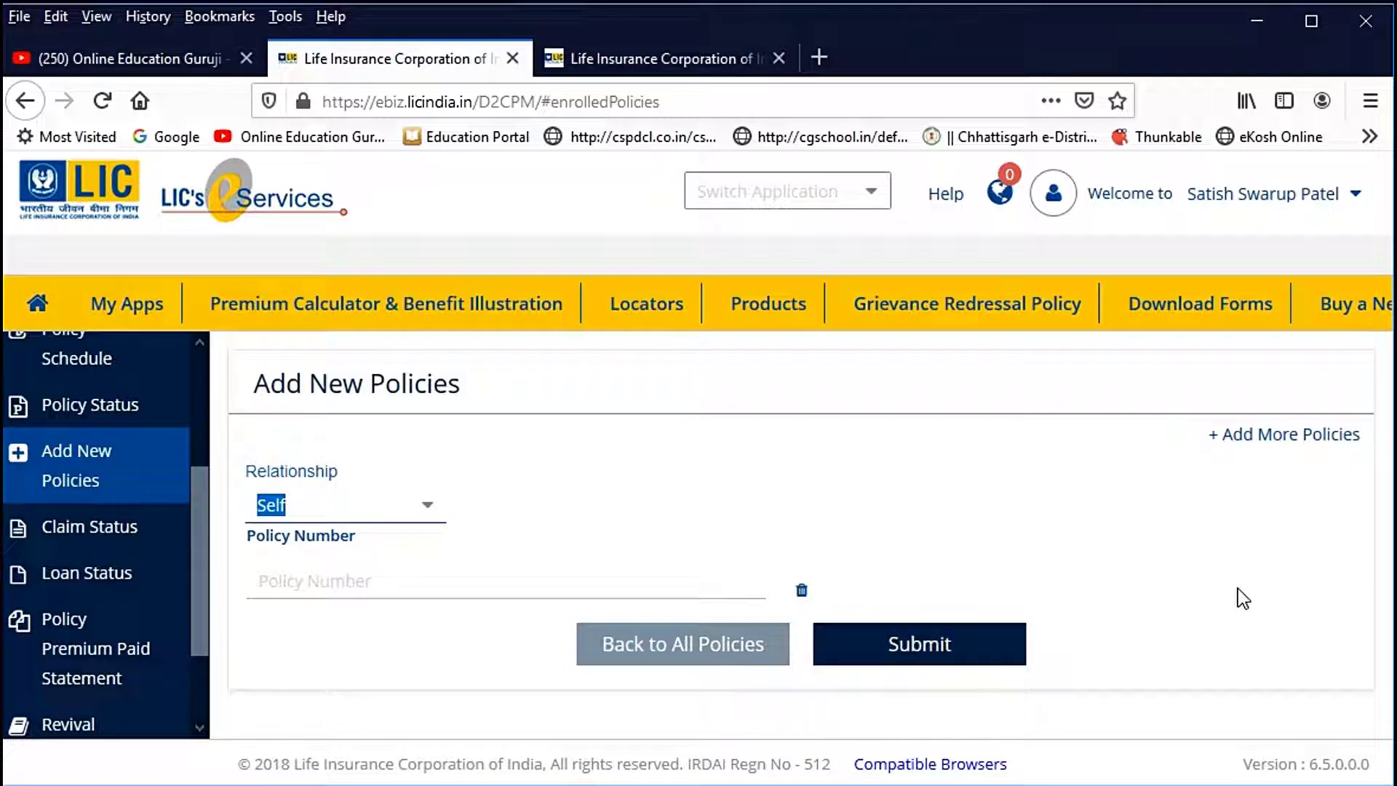
Step: Check claim and loan status, then view the 2020-2021 premium paid statement
click(89, 527)
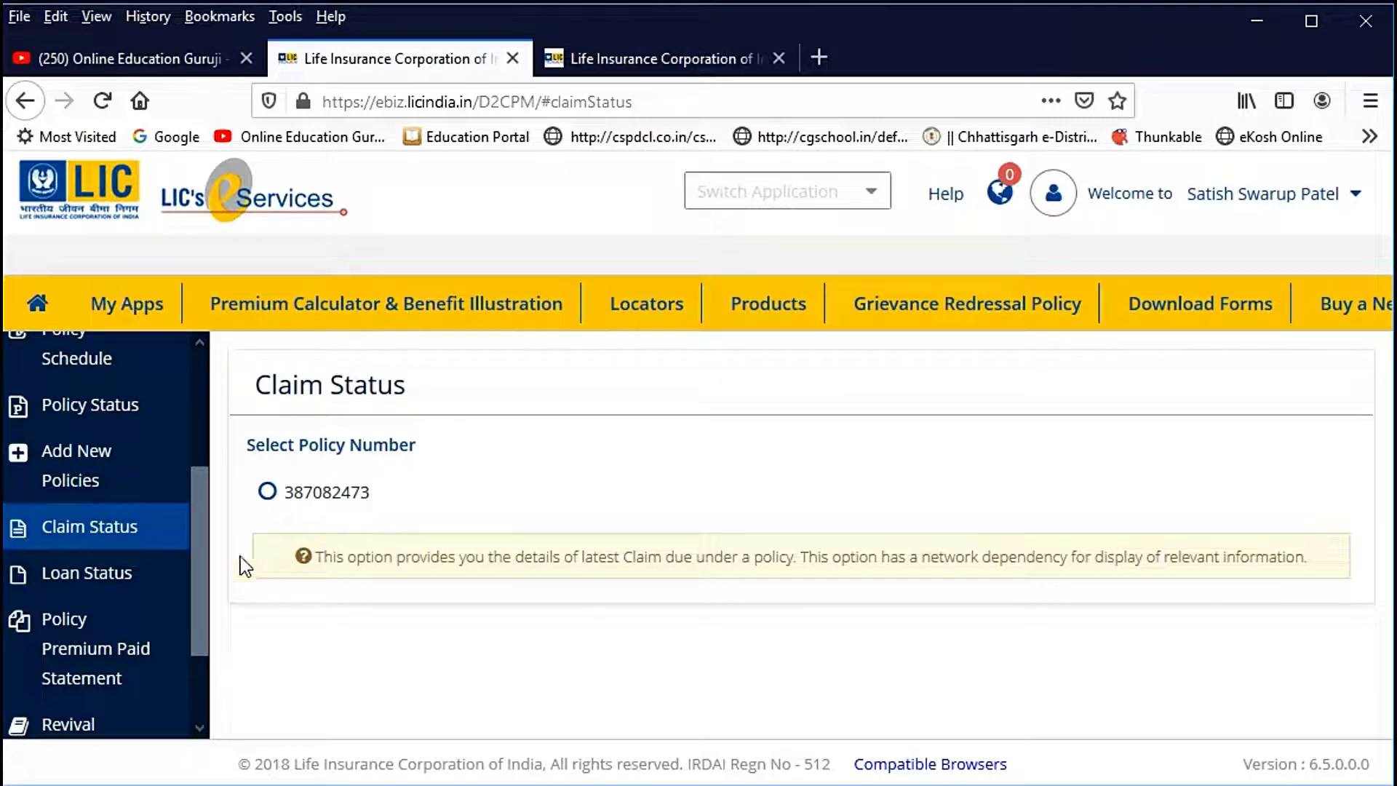
click(95, 577)
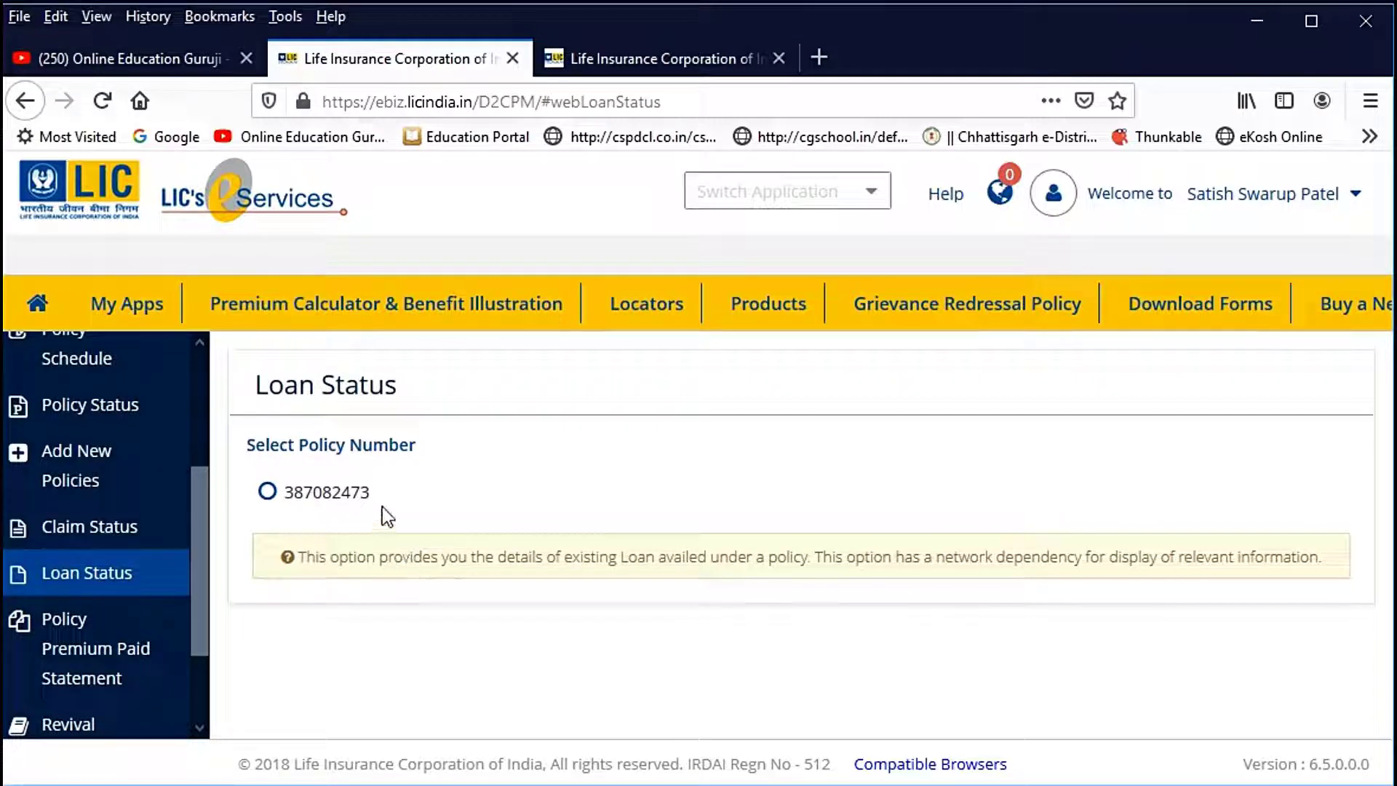
drag(203, 530, 201, 592)
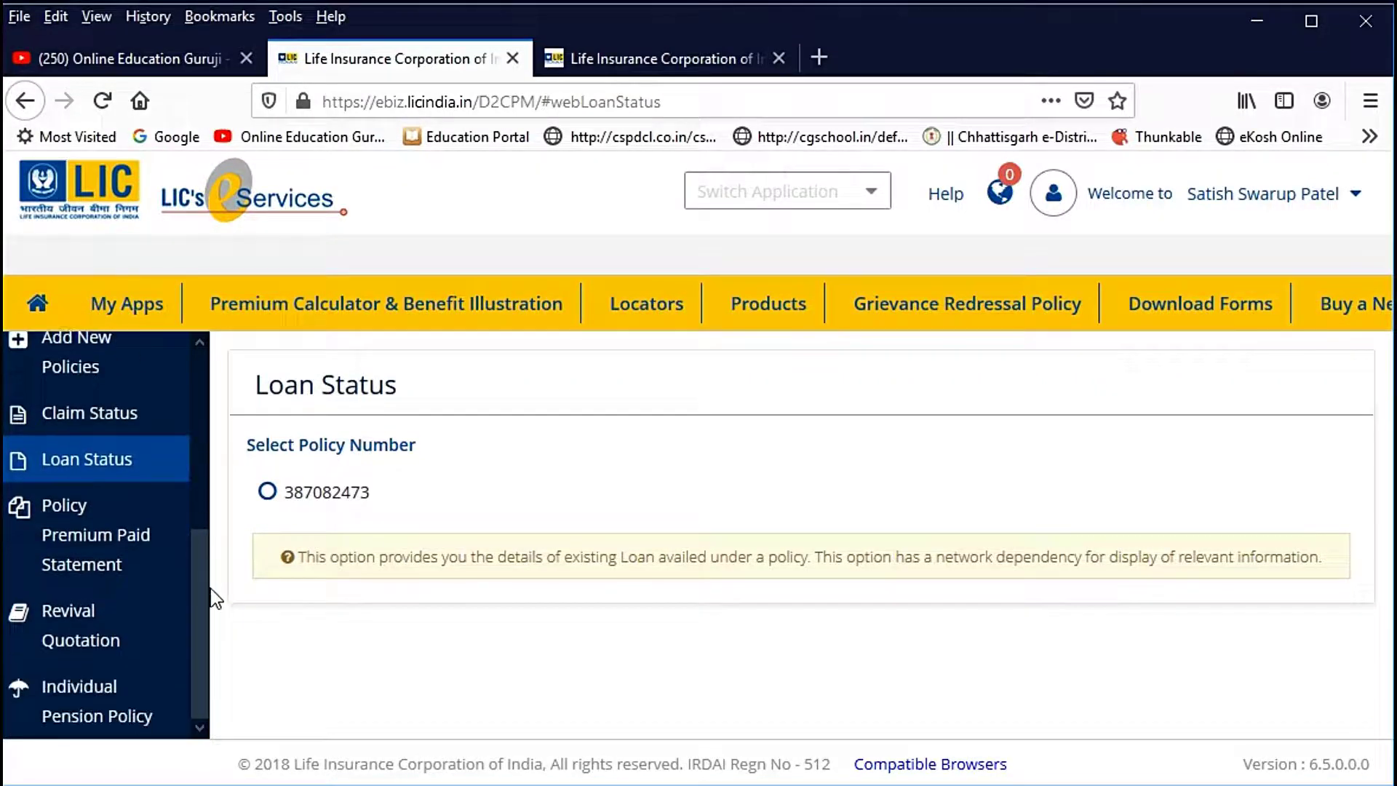
click(113, 551)
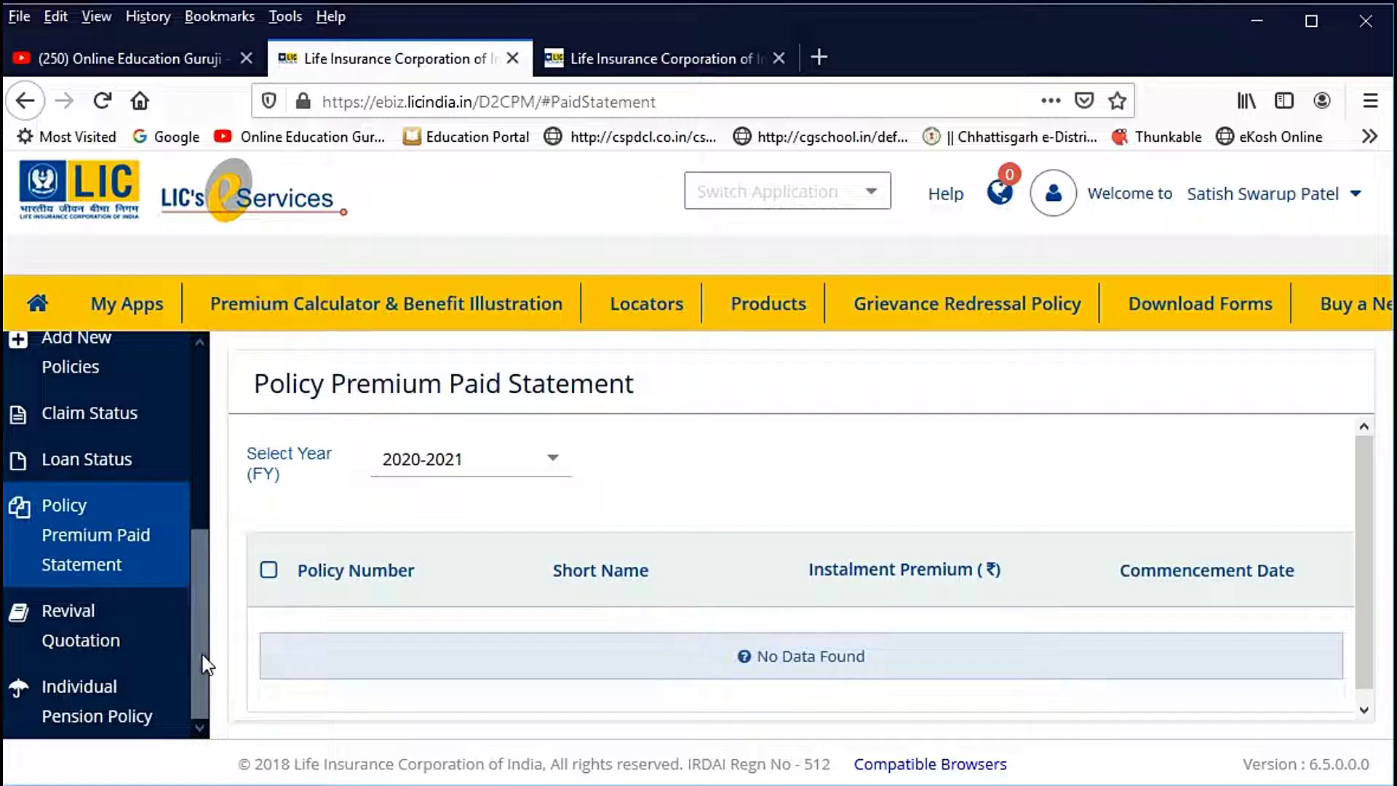
Step: Visit Revival Quotation, then Individual Pension Policy, and dismiss the no-pension-policies alert
click(113, 640)
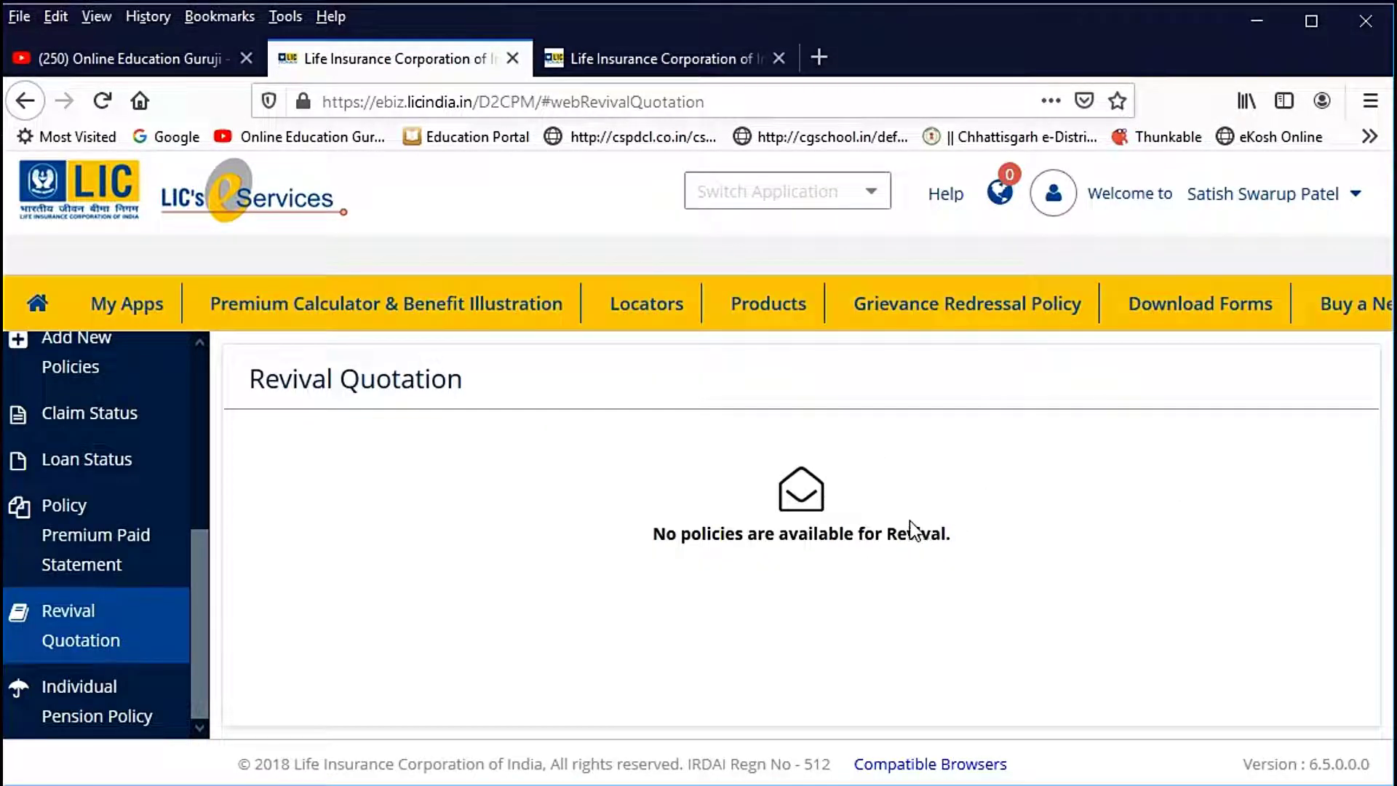
click(127, 699)
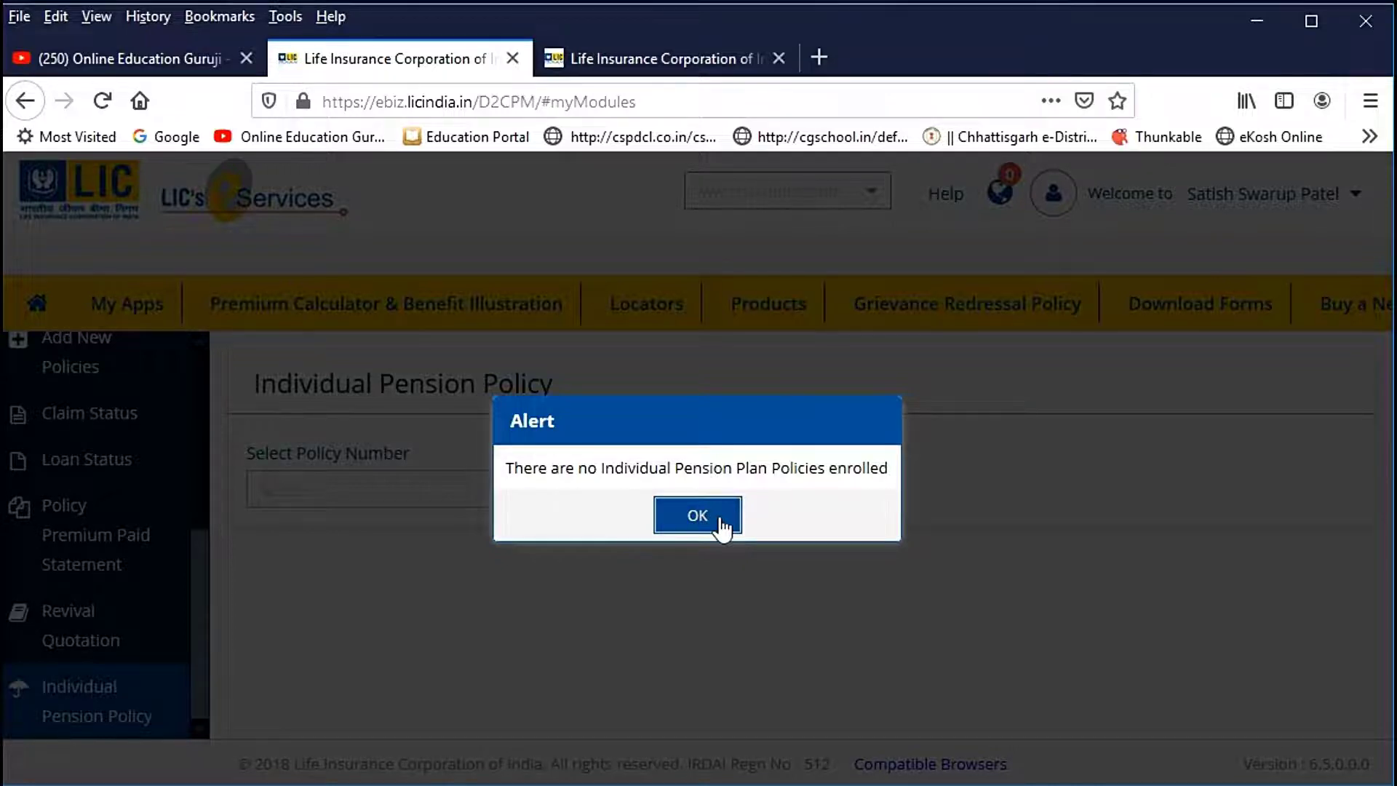
click(697, 515)
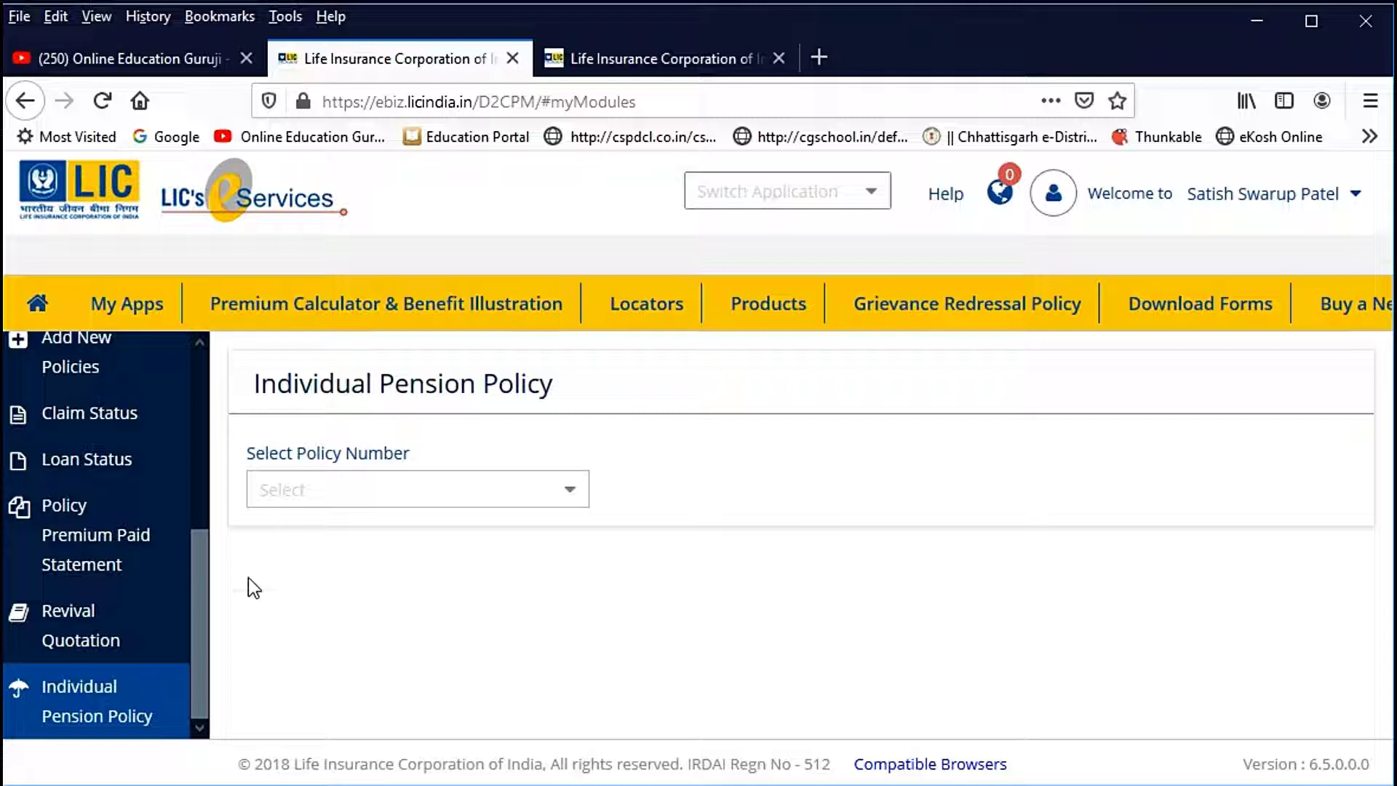
drag(200, 587, 215, 355)
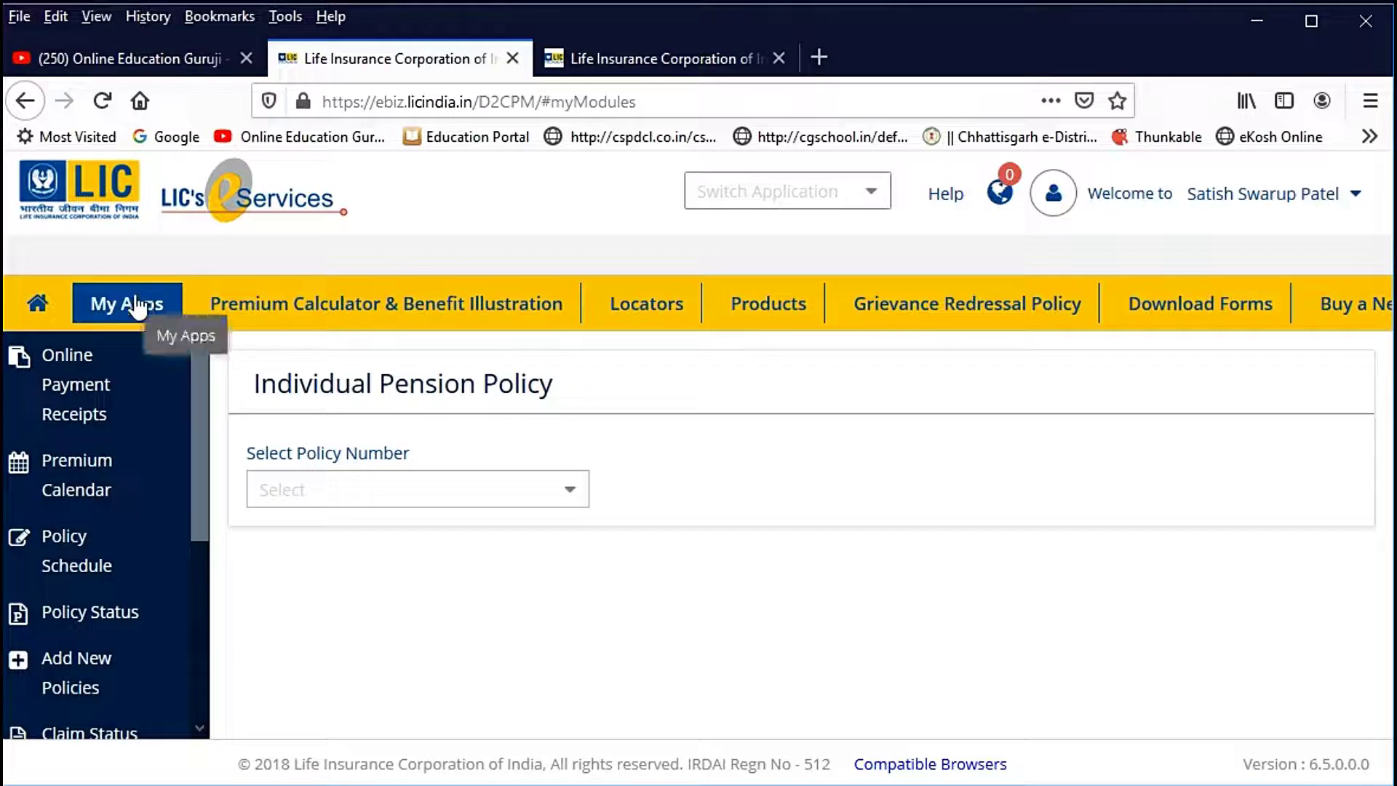
Step: Return to the dashboard and open Online Payments under My Apps for renewal premium
click(51, 311)
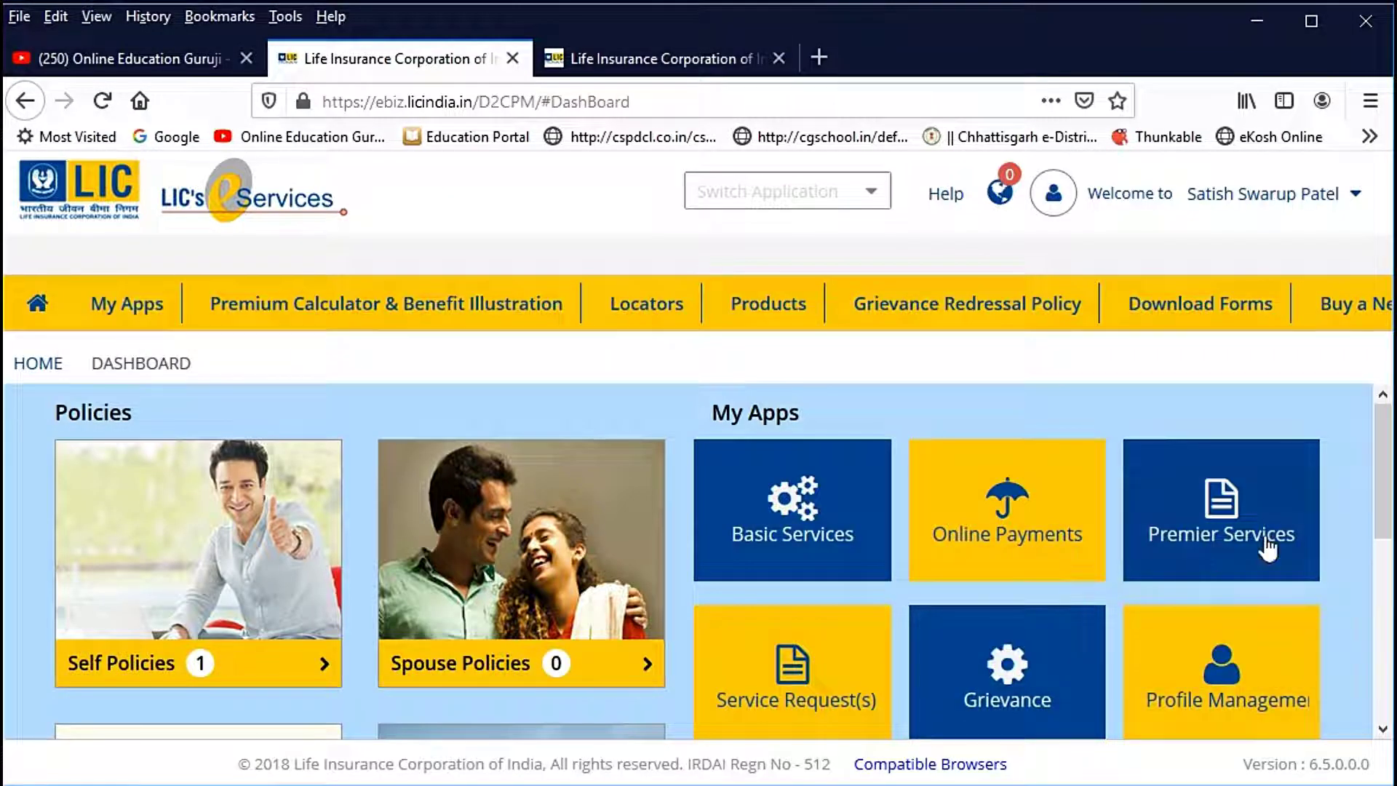
scroll(1267, 553, down, 2)
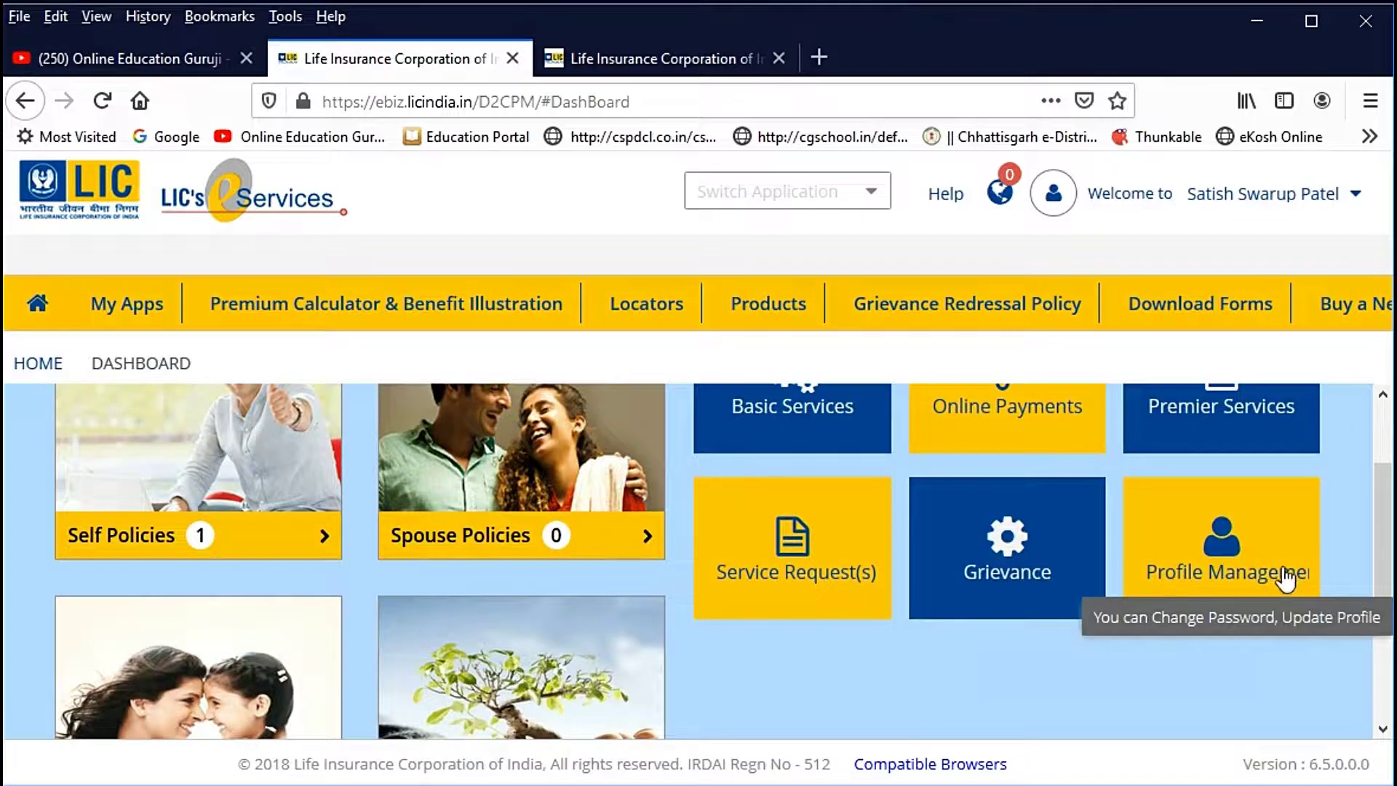
scroll(967, 623, up, 2)
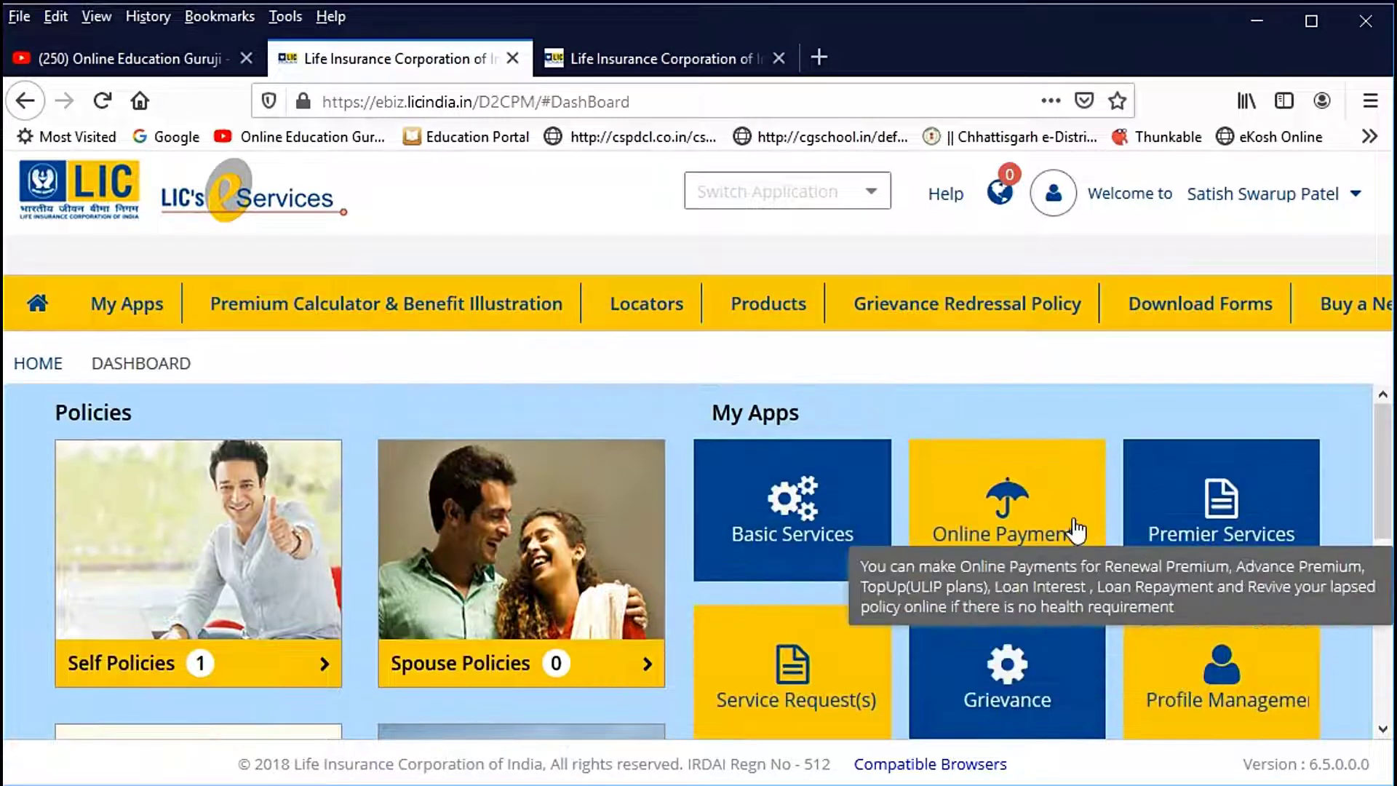
click(1019, 510)
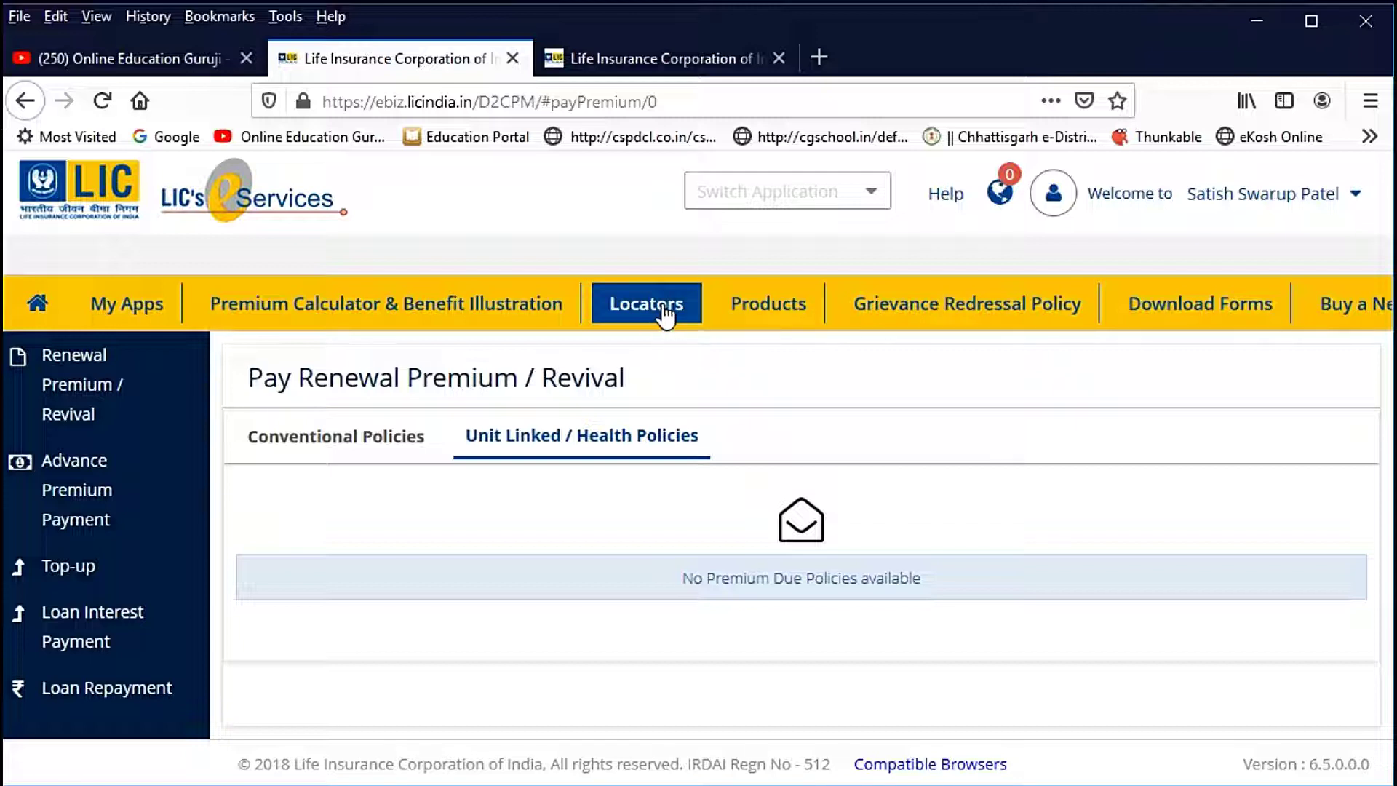
Step: Browse Know Our Products, then open the Download Forms page with the alteration form
click(783, 318)
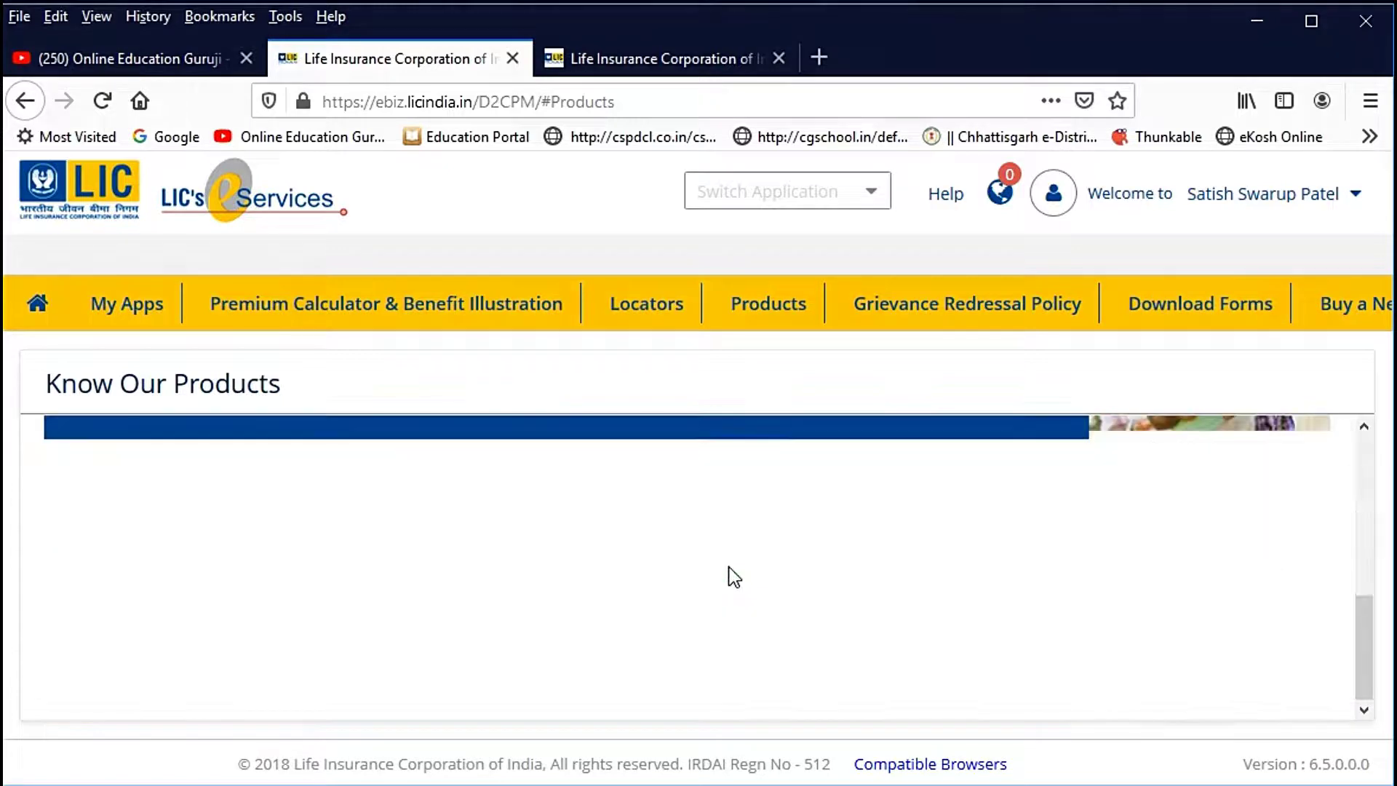
scroll(731, 565, down, 3)
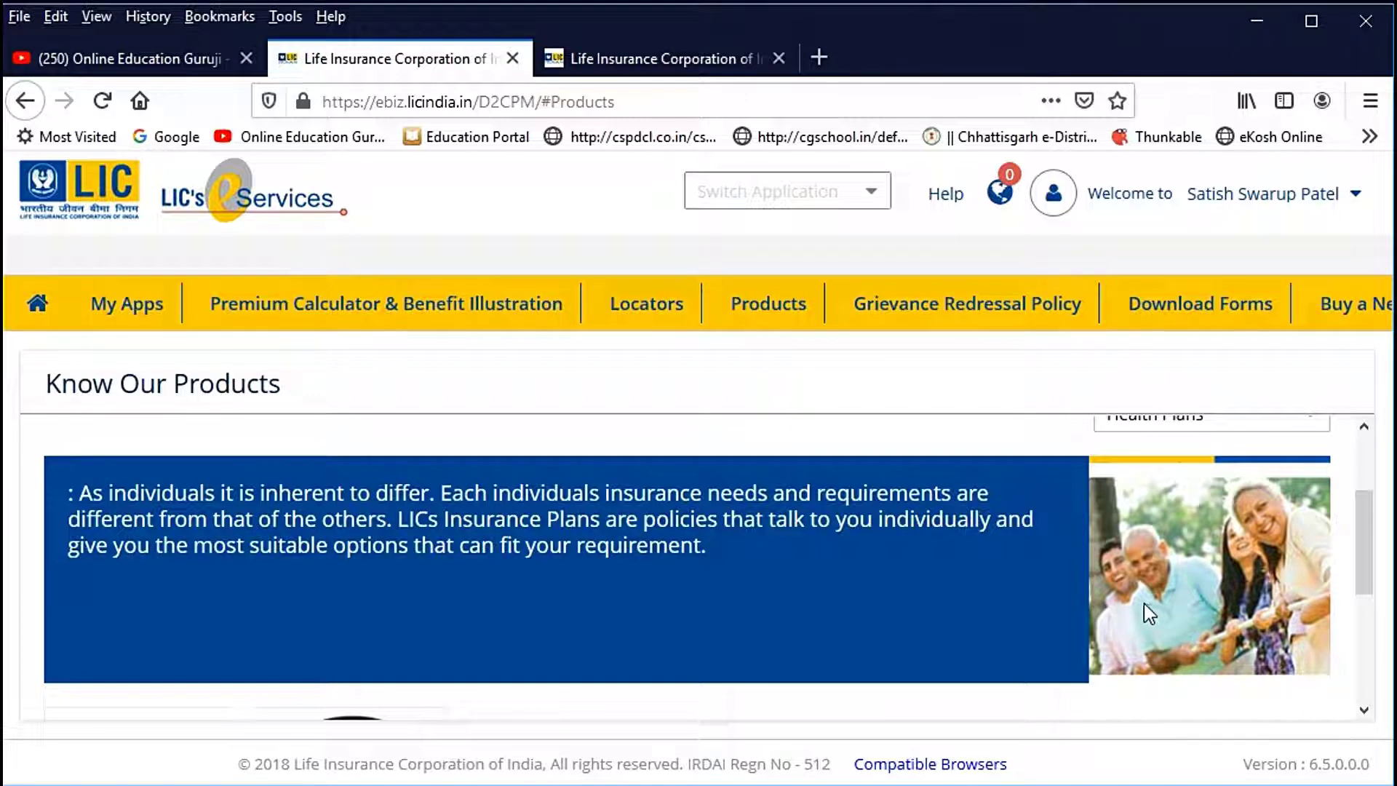
scroll(1144, 608, up, 3)
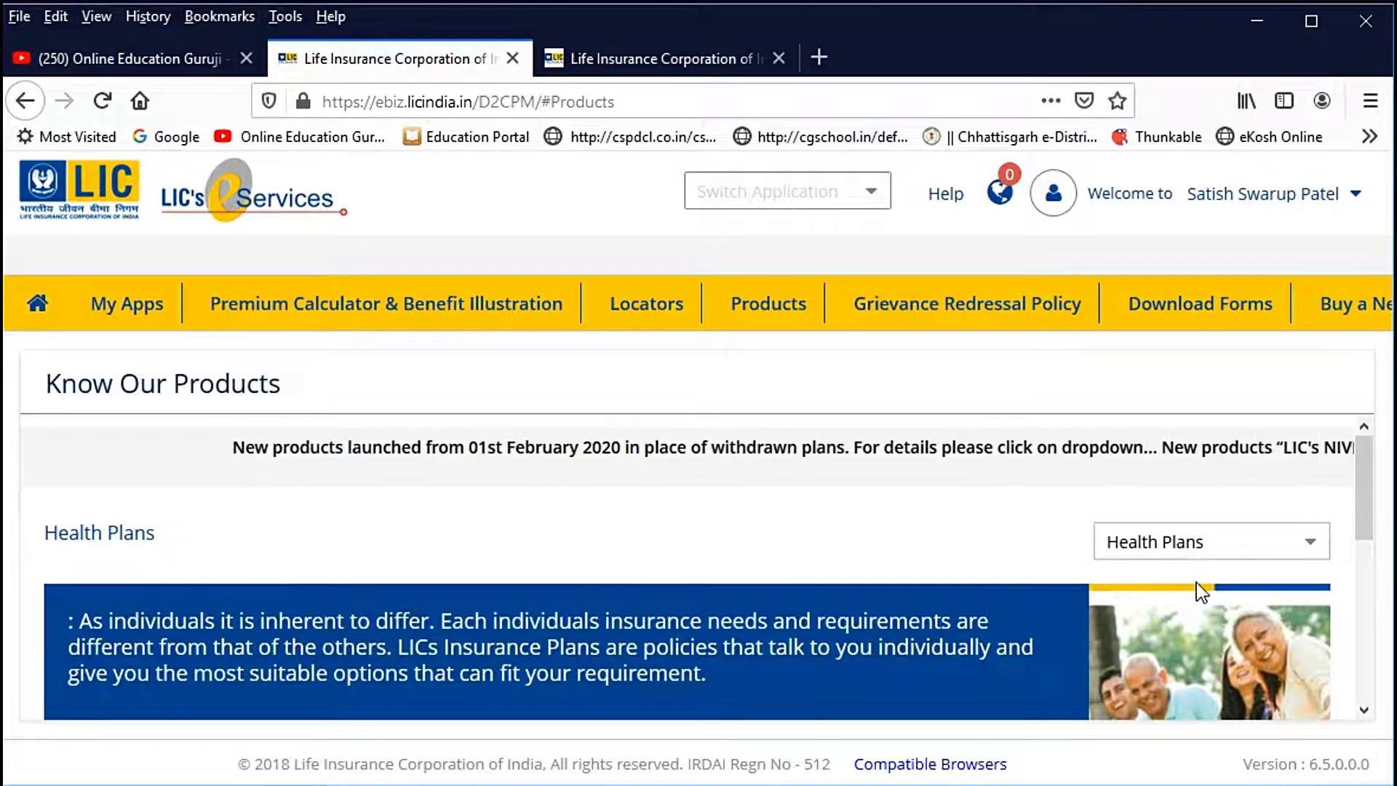
click(1226, 315)
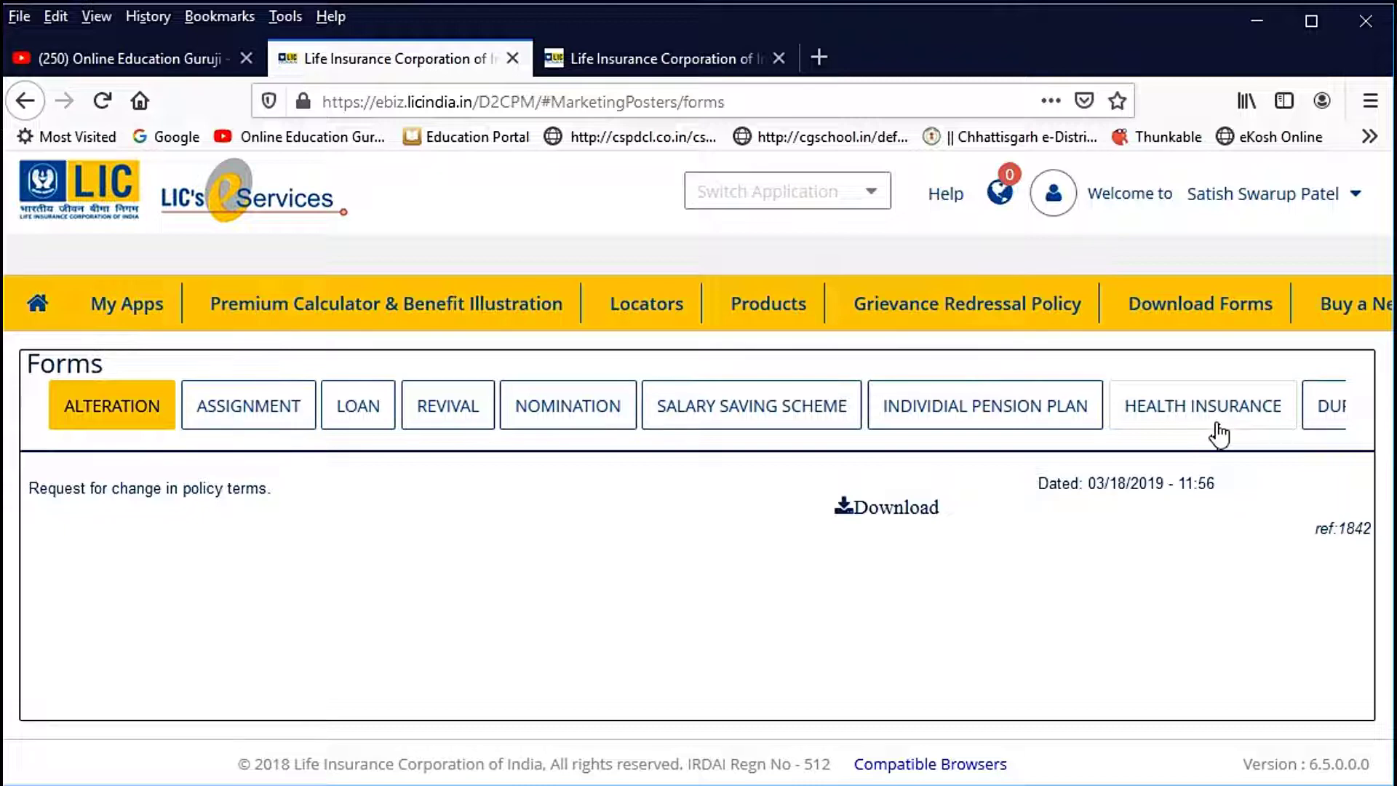
Step: Scroll through the licindia.in home page tab, then go back to the YouTube channel tab
click(610, 61)
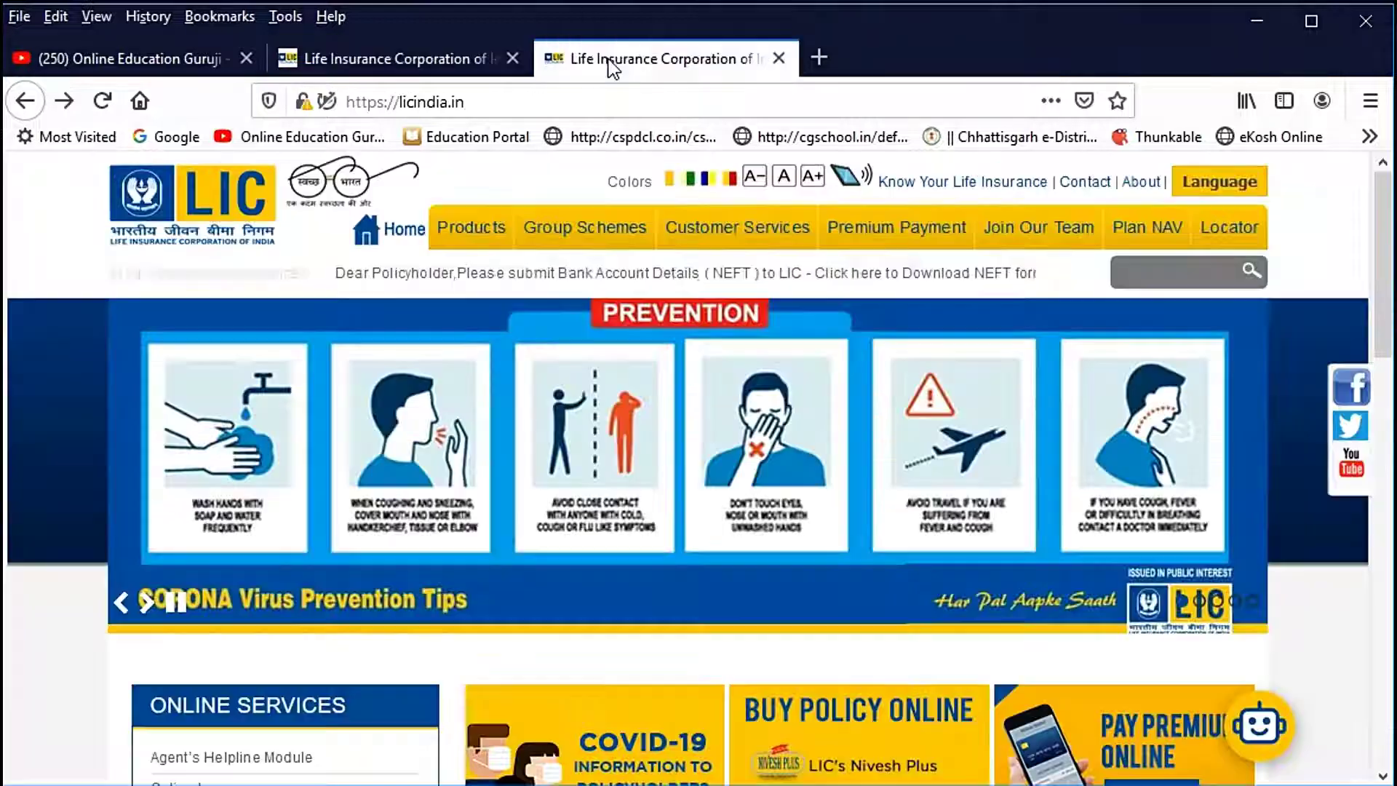
scroll(705, 583, down, 4)
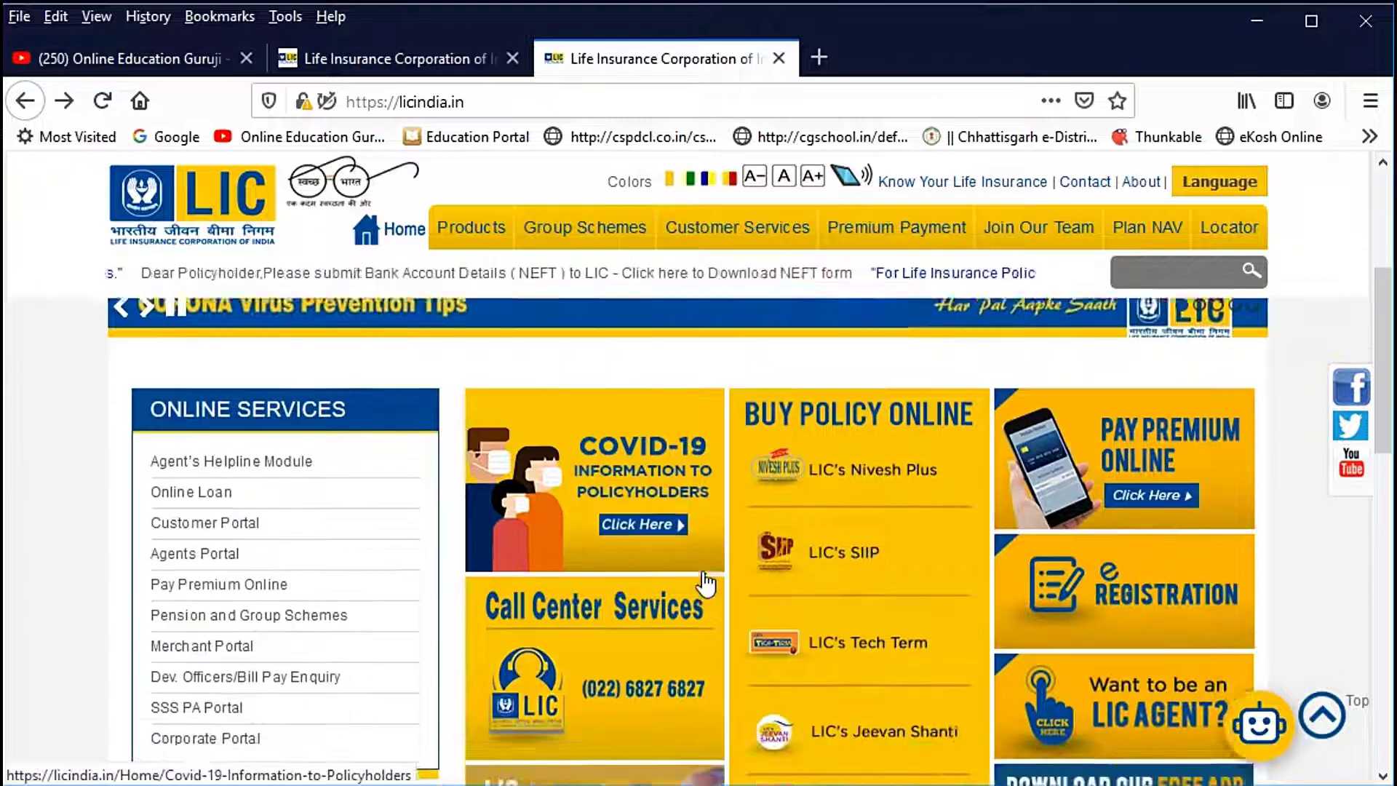
scroll(705, 582, down, 1)
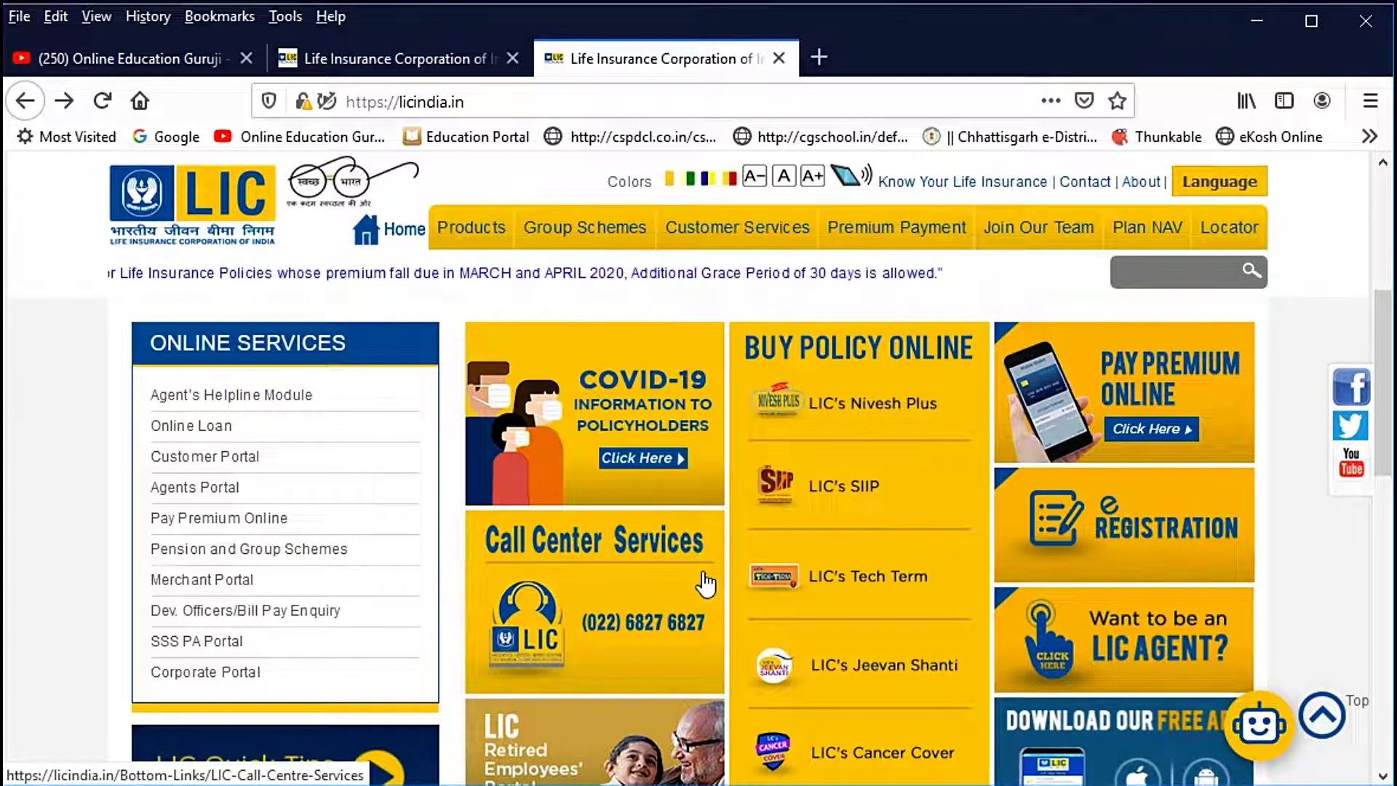
click(142, 62)
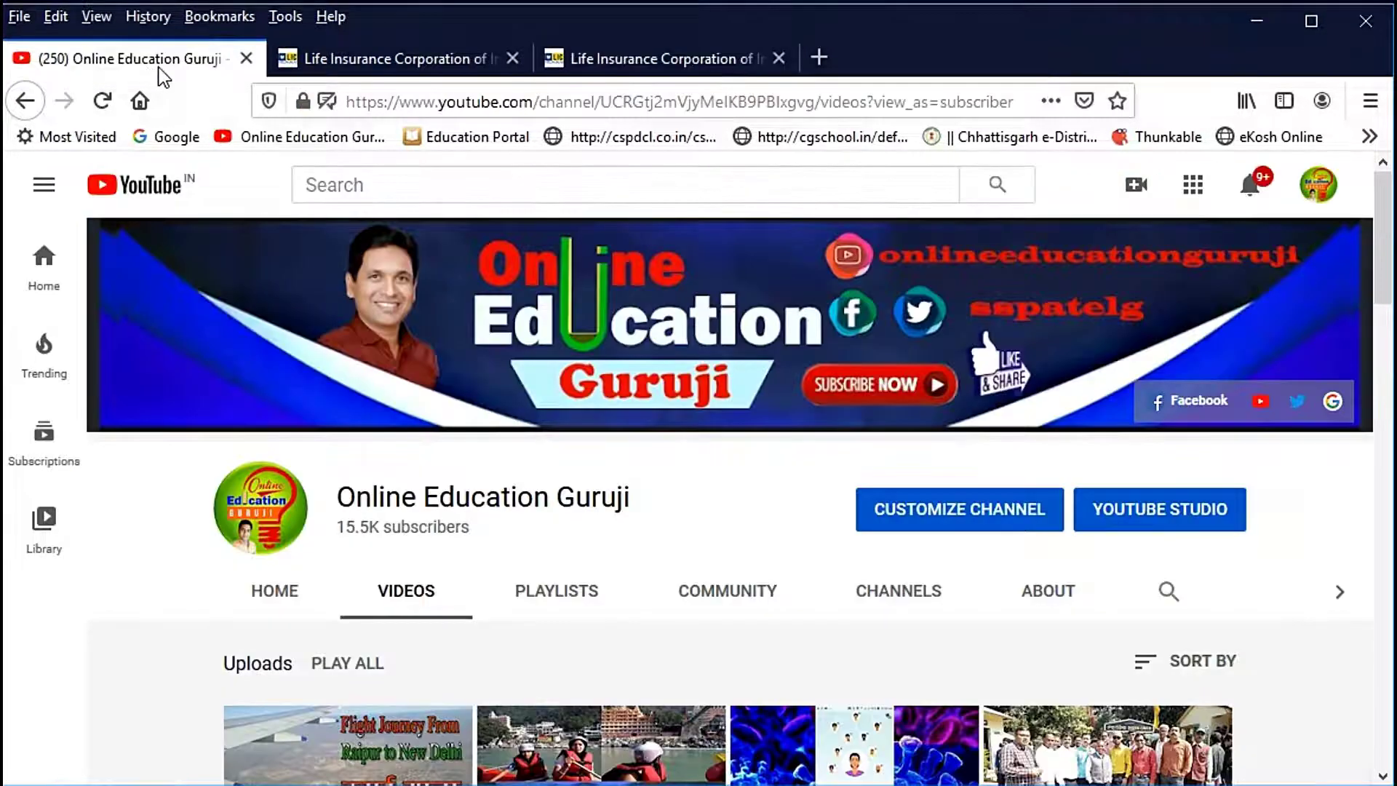